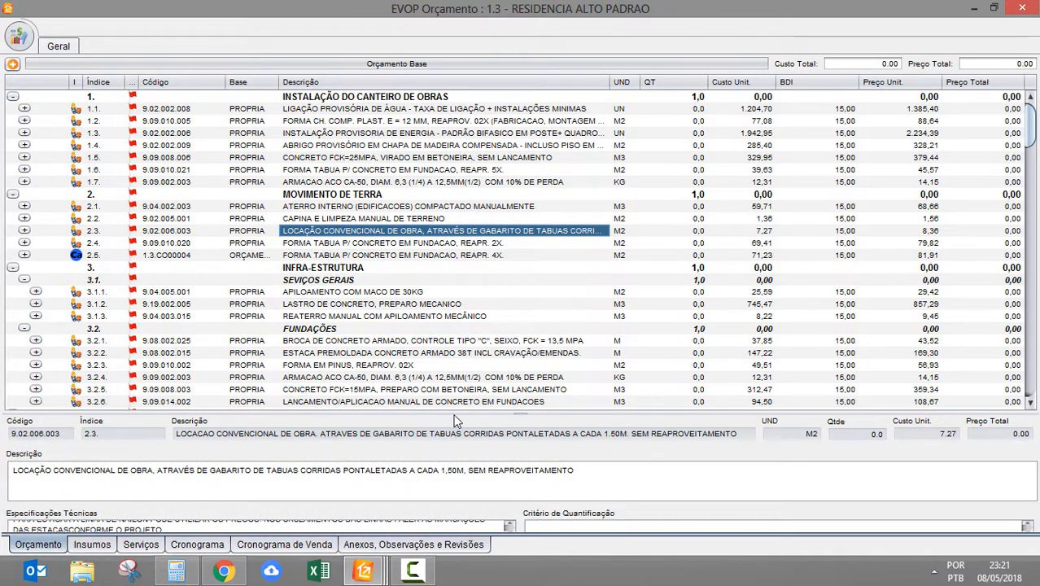
Look through the open budgets 1.7, 1.27 CASA PADRÃO ALTO, 1.29 CASA POPULAR SINAPI and 1.3 RESIDENCIA ALTO PADRAO.
mouse_move(376, 578)
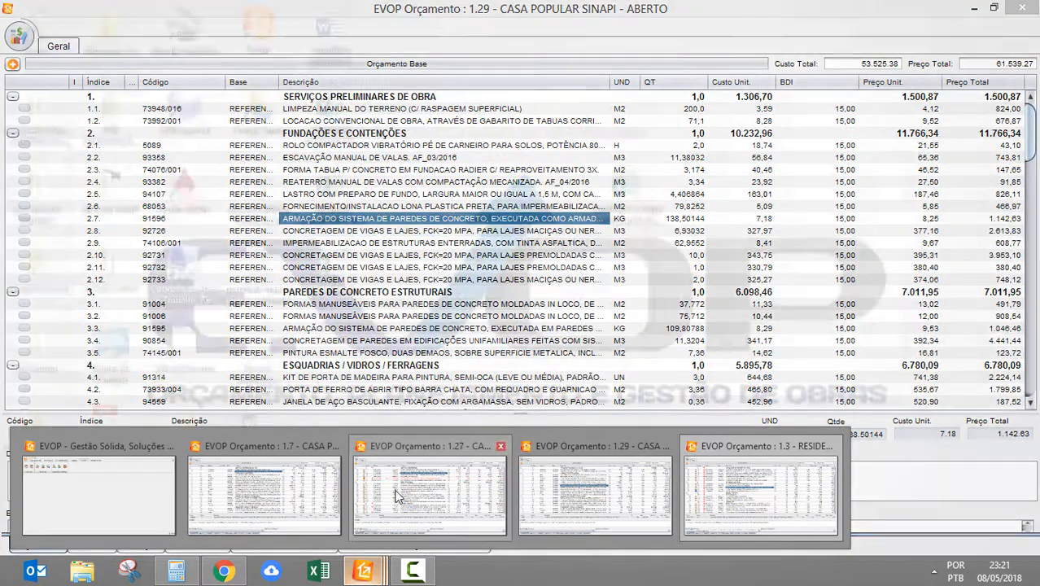
left_click(302, 495)
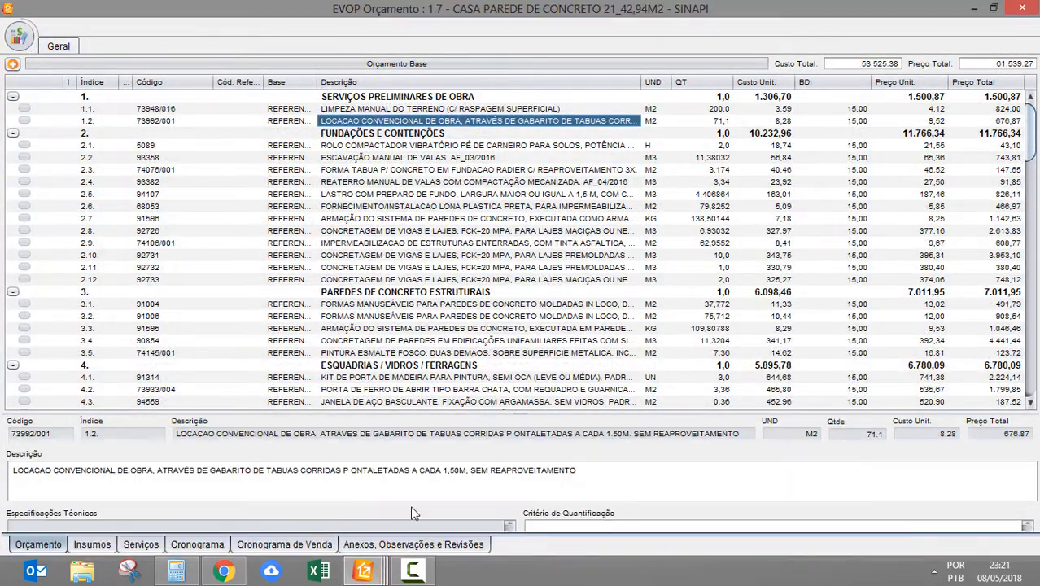
left_click(412, 572)
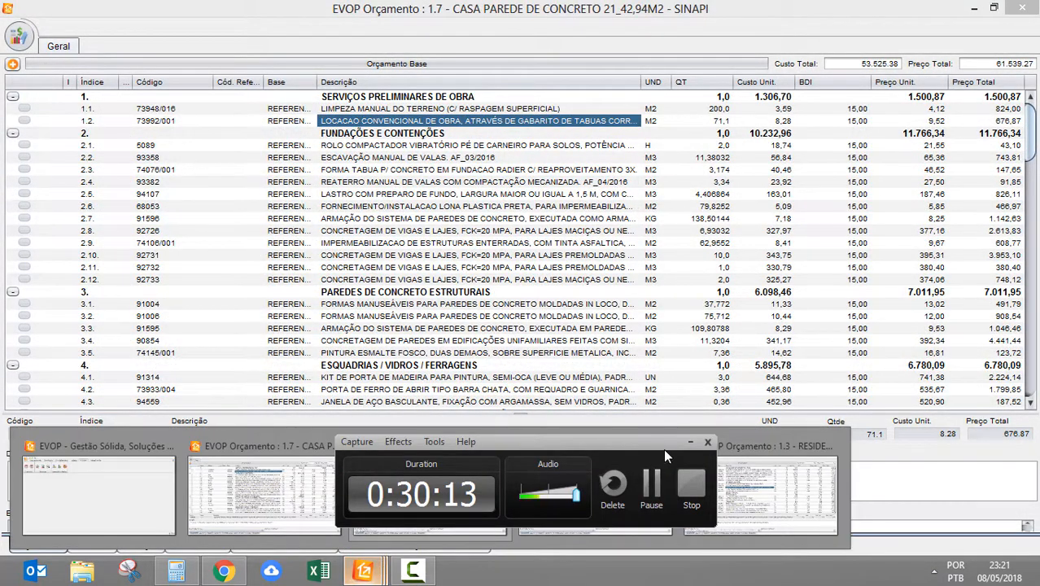
left_click(688, 443)
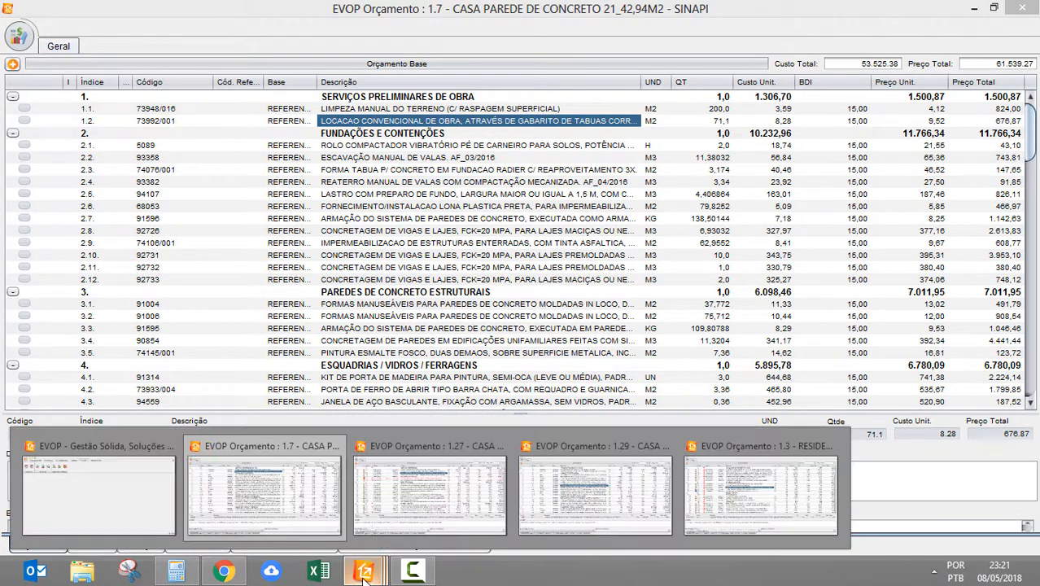
left_click(440, 499)
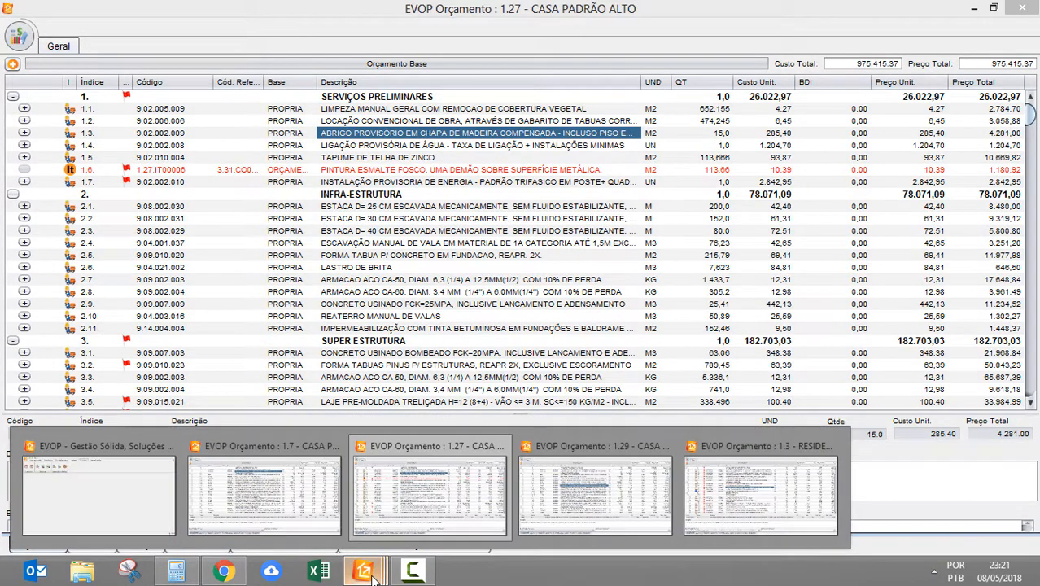
left_click(558, 525)
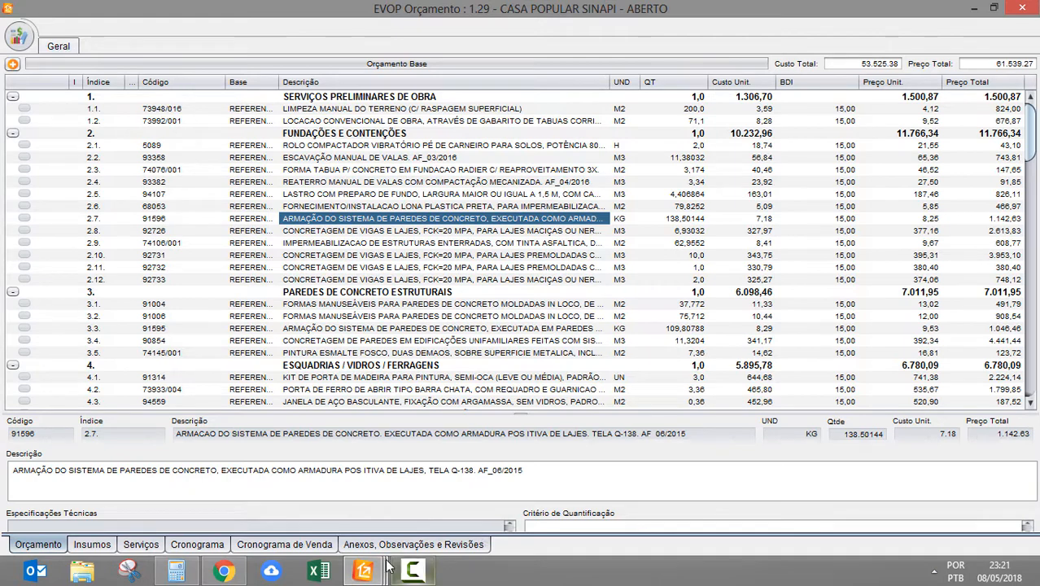
mouse_move(387, 570)
left_click(726, 491)
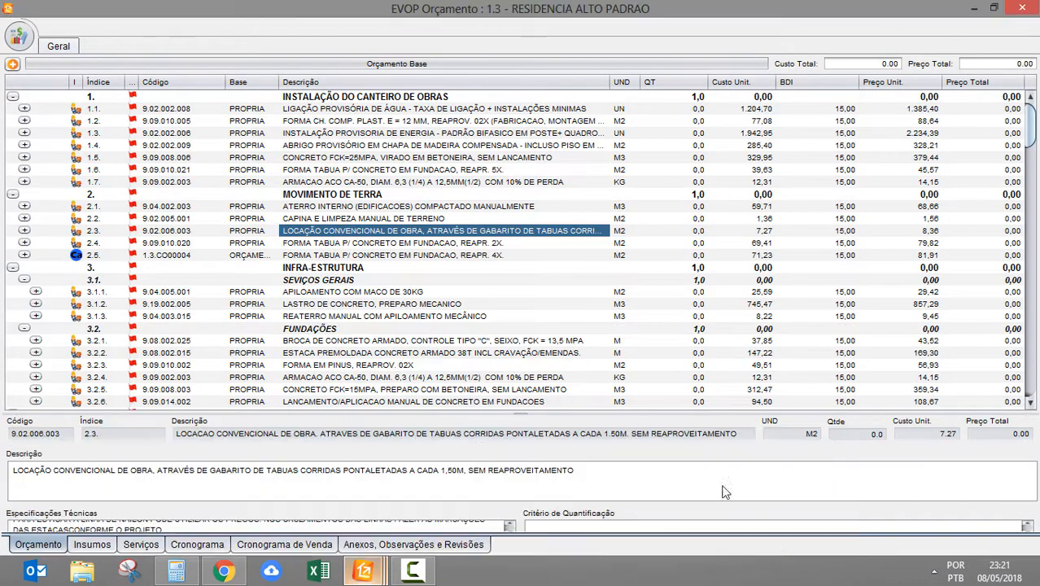
Start a new budget from the main EVOP window and name it AULA DE ORÇAMENTO.
left_click(364, 574)
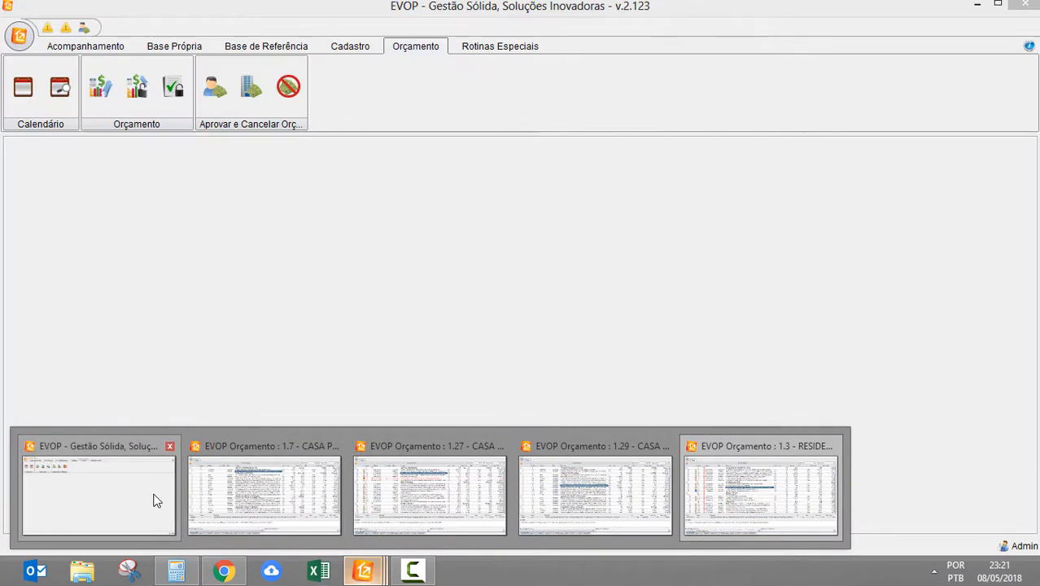
left_click(153, 501)
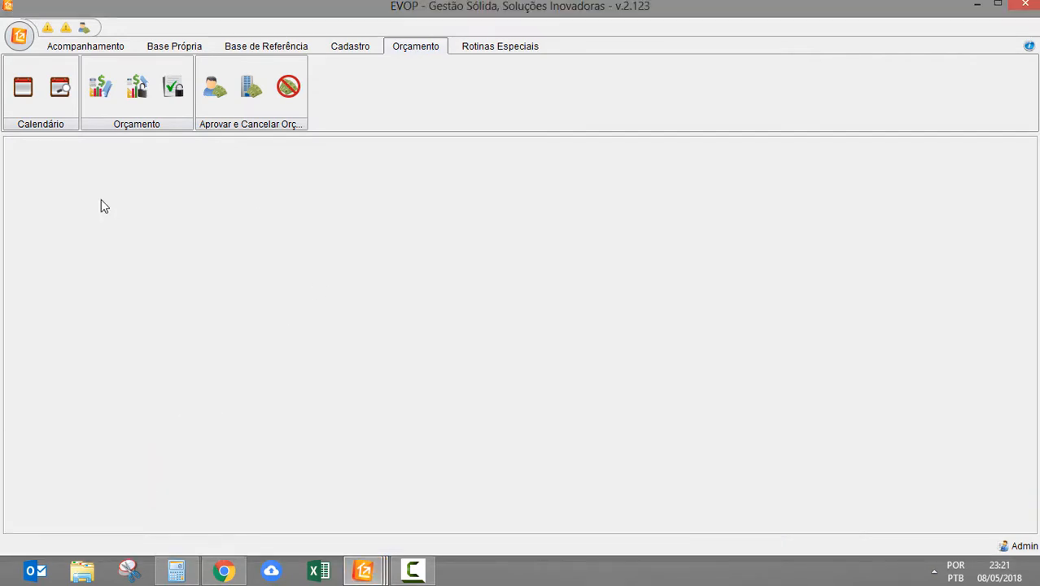
left_click(101, 87)
left_click(497, 207)
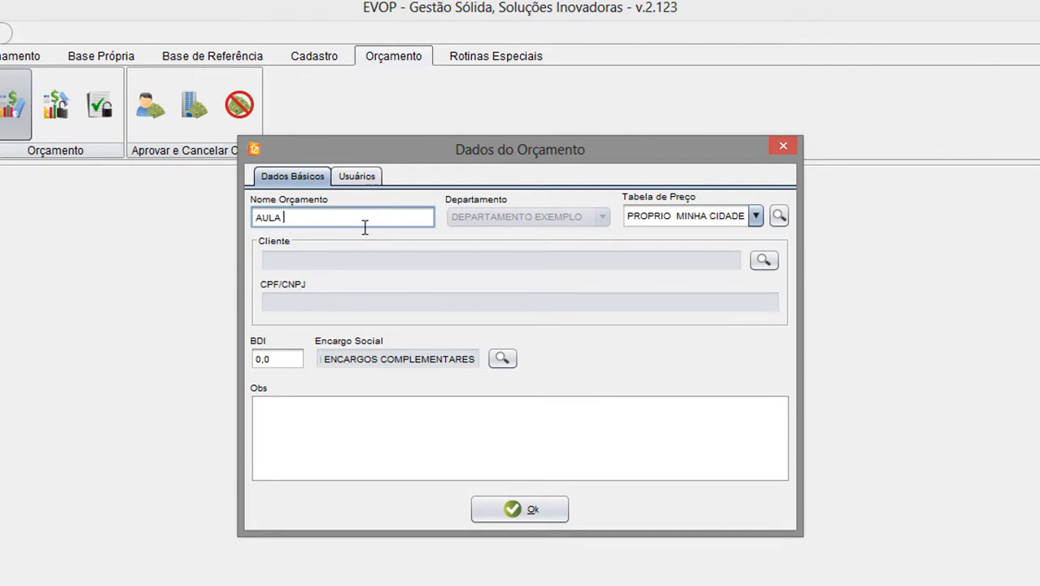
type("AULA DE ORÇAMENTO.")
key("Tab")
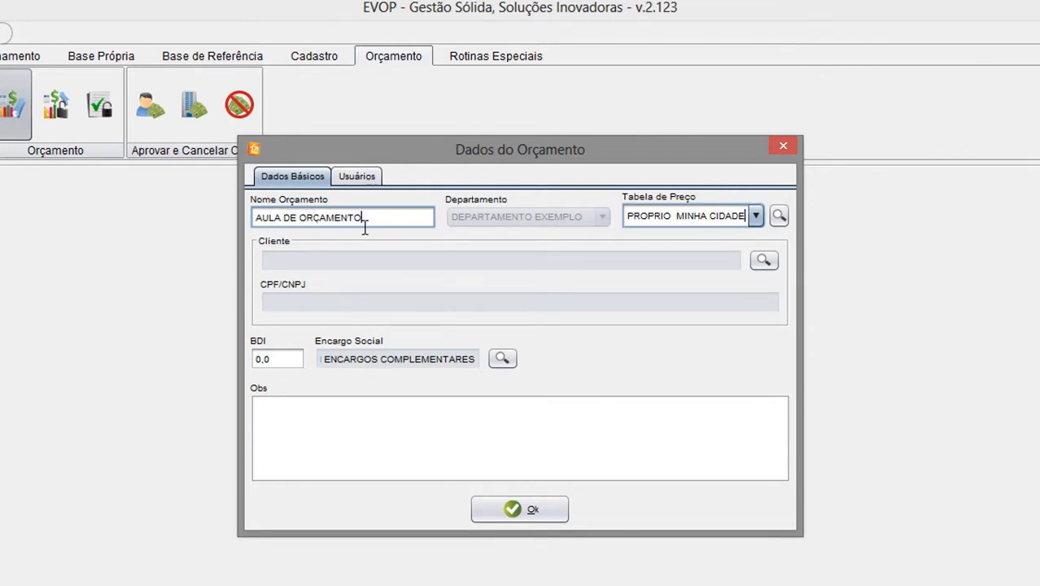
Assign the only registered client to the budget and confirm its basic data to create it.
key("Tab")
key("Return")
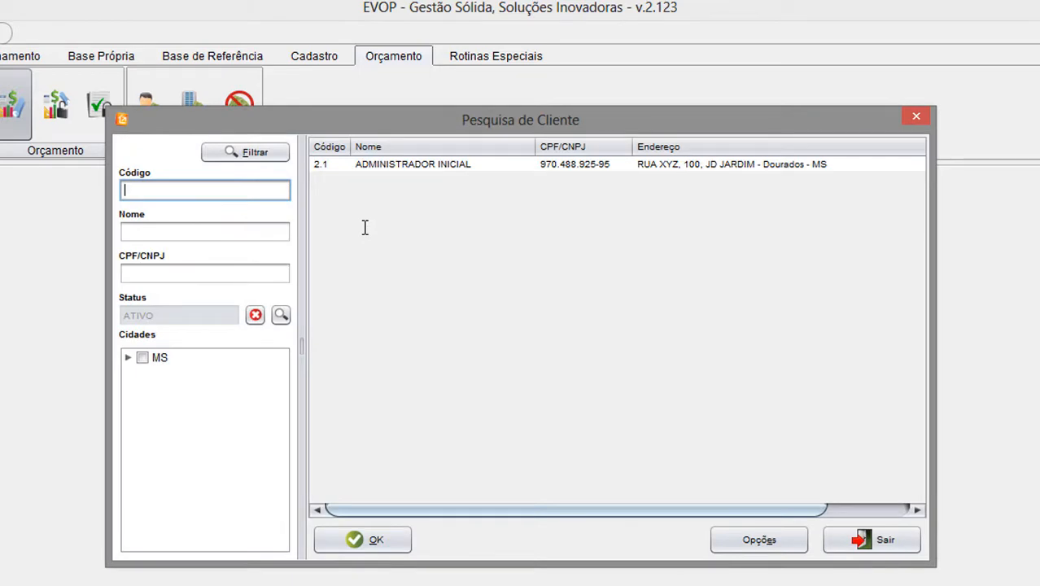
key("Tab")
key("Return")
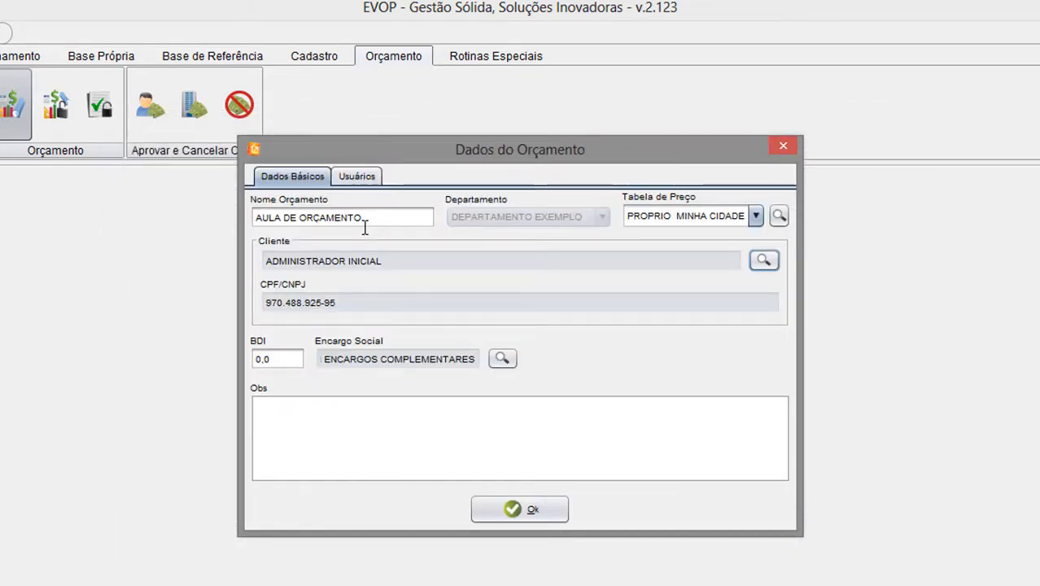
left_click(526, 507)
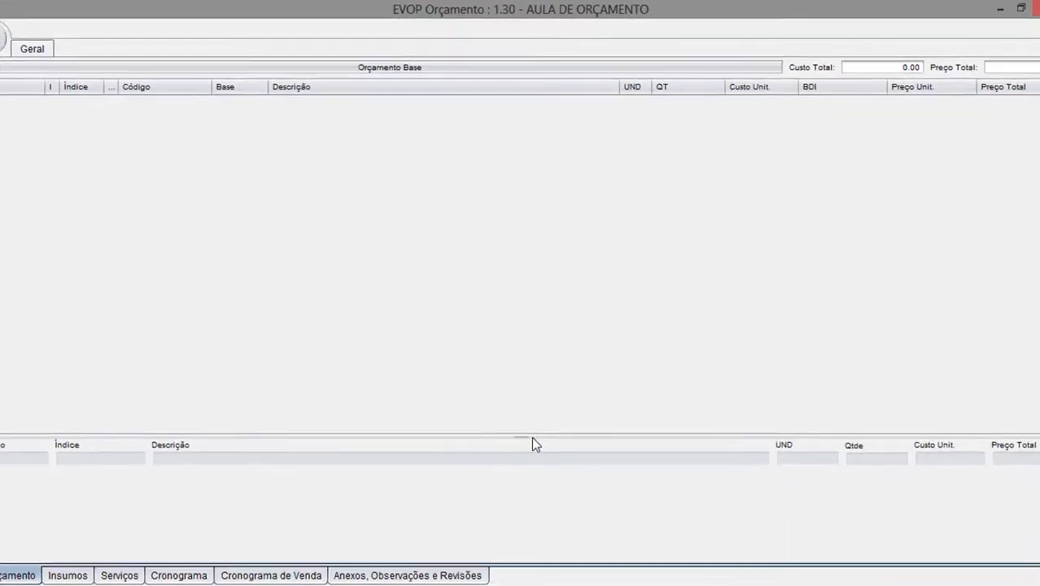
Add three chapters at the root of the empty budget.
left_click(12, 65)
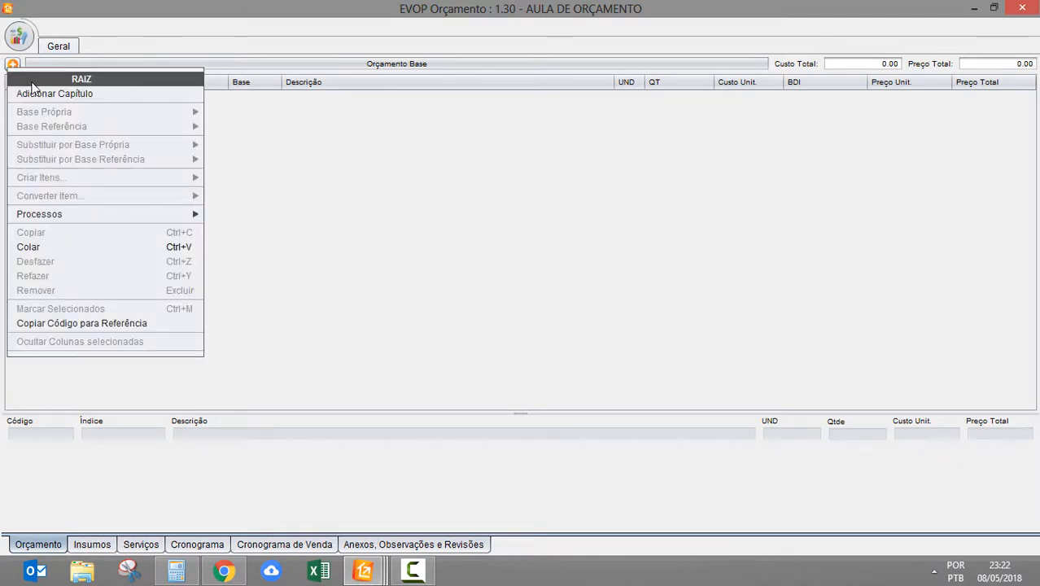
left_click(33, 93)
left_click(12, 65)
left_click(32, 92)
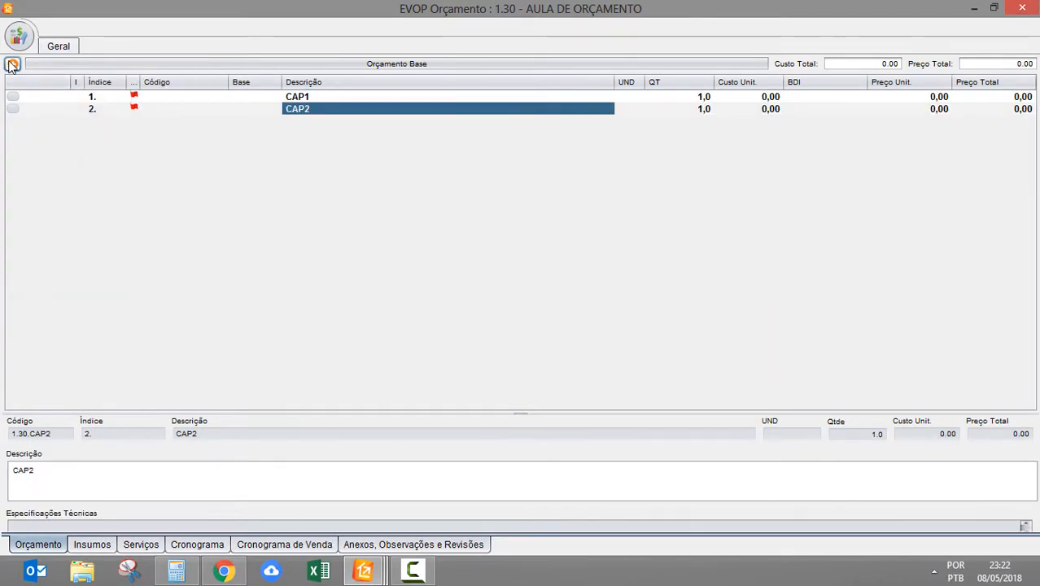
left_click(12, 65)
left_click(32, 93)
Rename the first chapter's description to SERV PRELIMINARES.
double_click(317, 97)
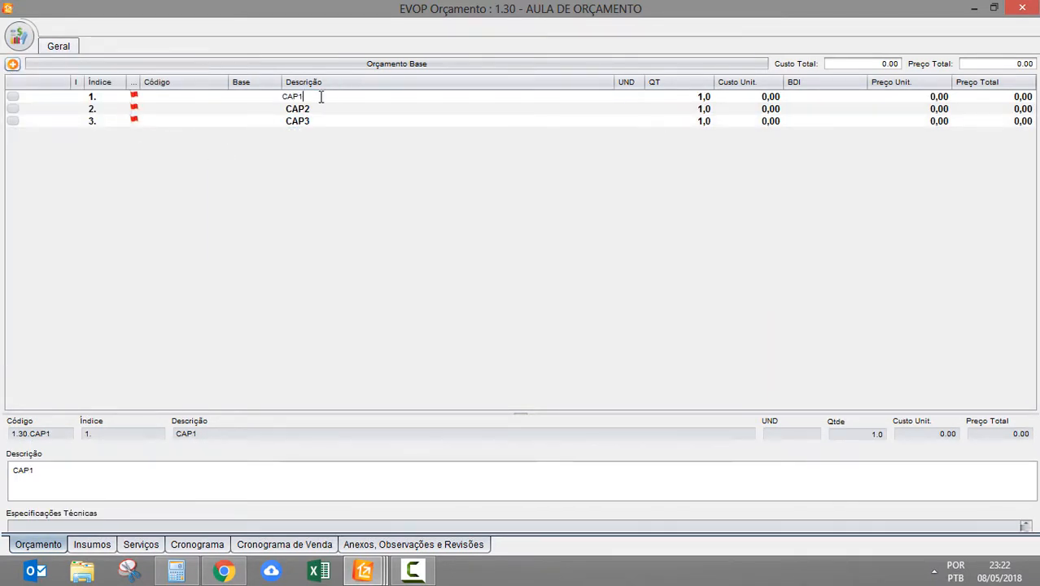
double_click(322, 97)
type("SERV PRE")
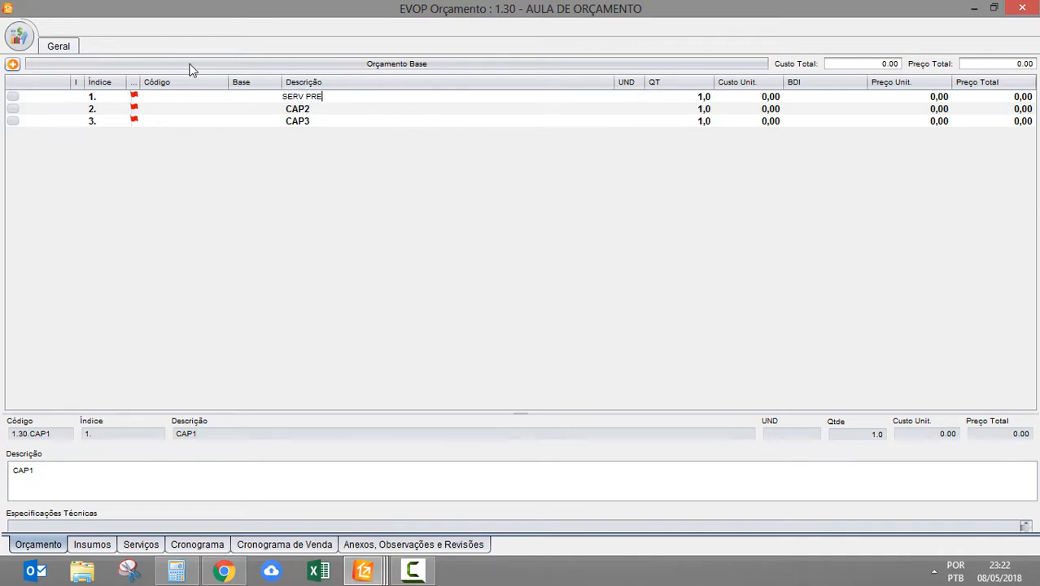
type("LIMINARES")
key("Return")
Rename the second chapter to FUNDAÇÃO and the third to SUPER ESTRUTURA.
key("Down")
type("F")
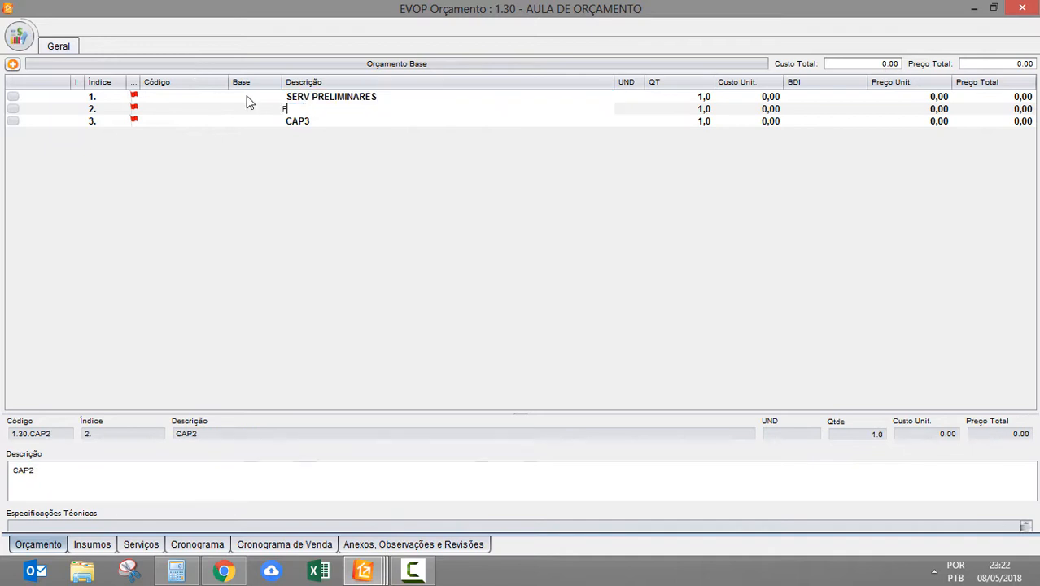
type("UNDAÇÃO")
key("Return")
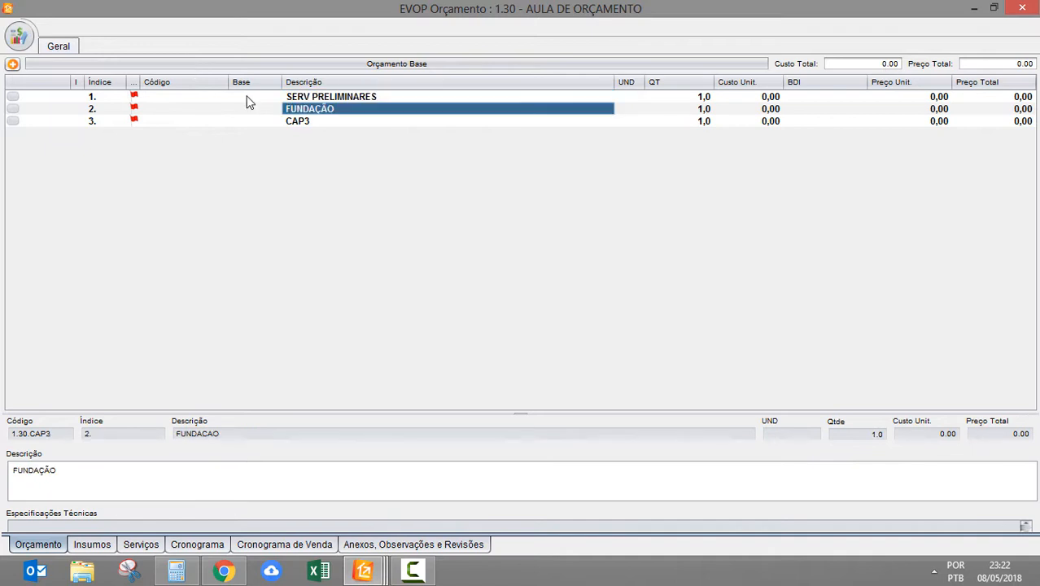
key("Down")
type("SUP")
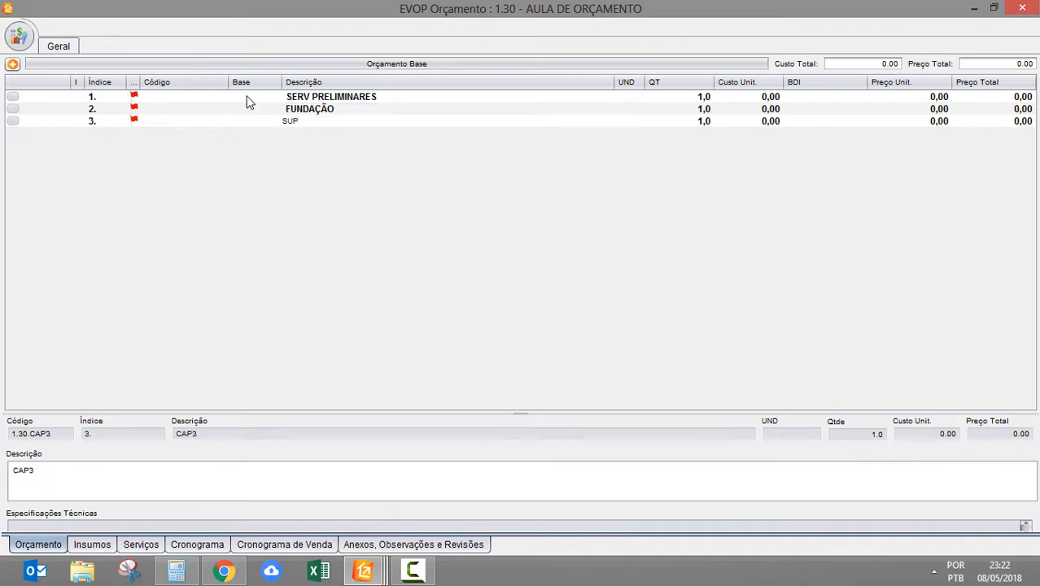
type("ER ESTRUTURA")
Open the Base Própria composition search for the SERV PRELIMINARES chapter and browse the unfiltered composition list.
left_click(399, 96)
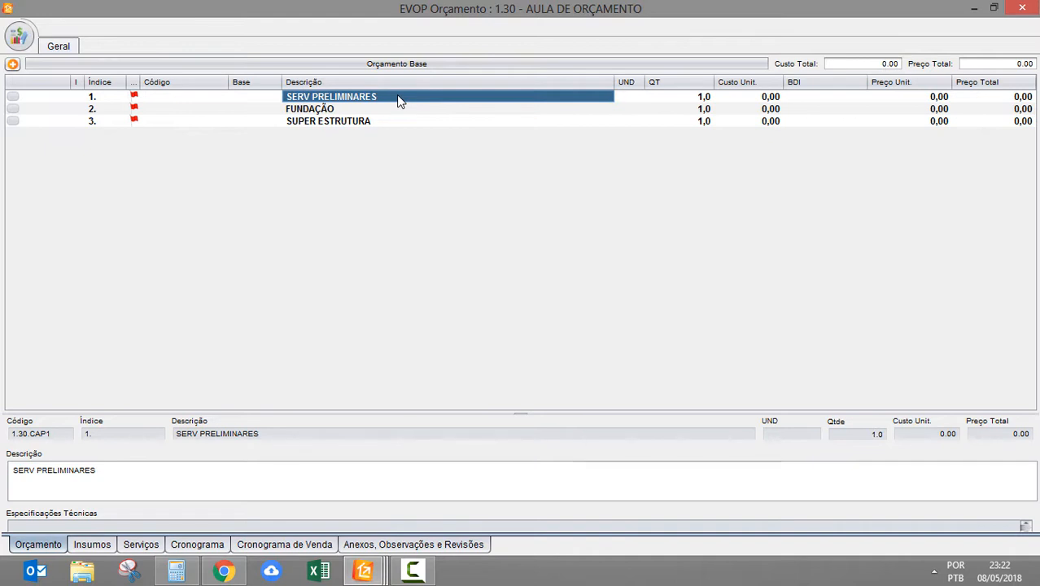
right_click(398, 99)
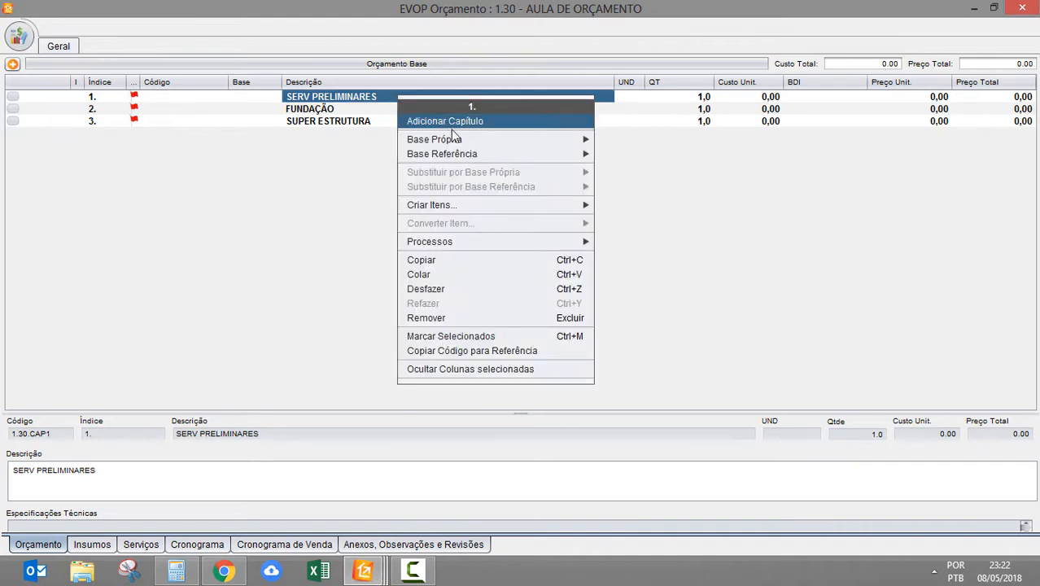
mouse_move(460, 139)
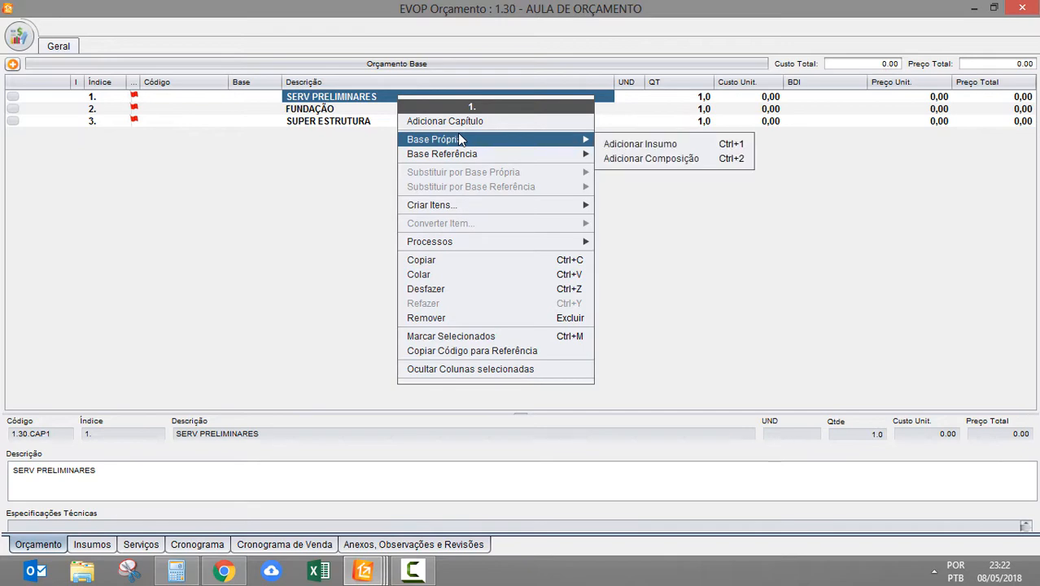
left_click(679, 158)
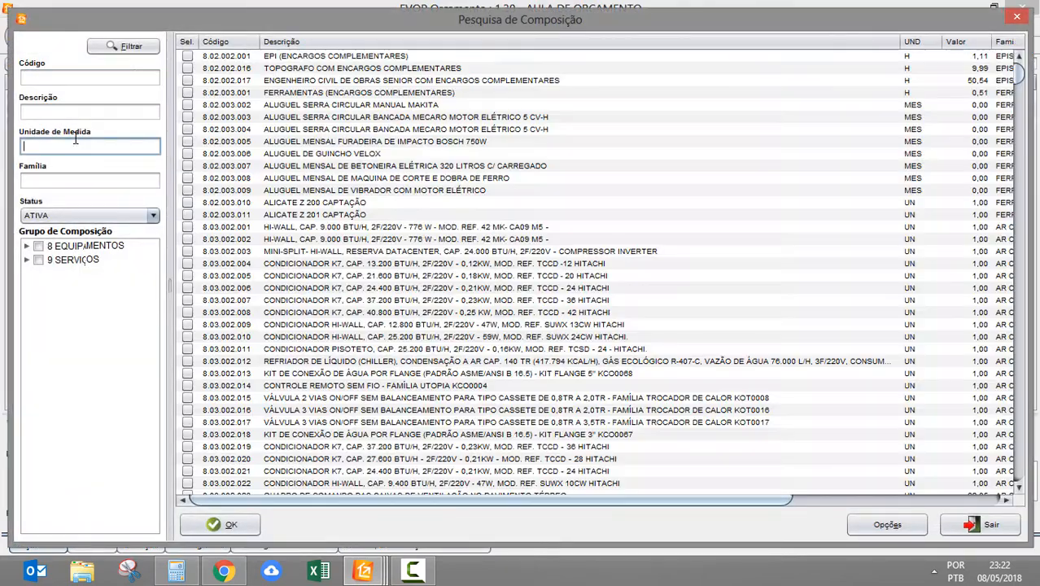
left_click(126, 47)
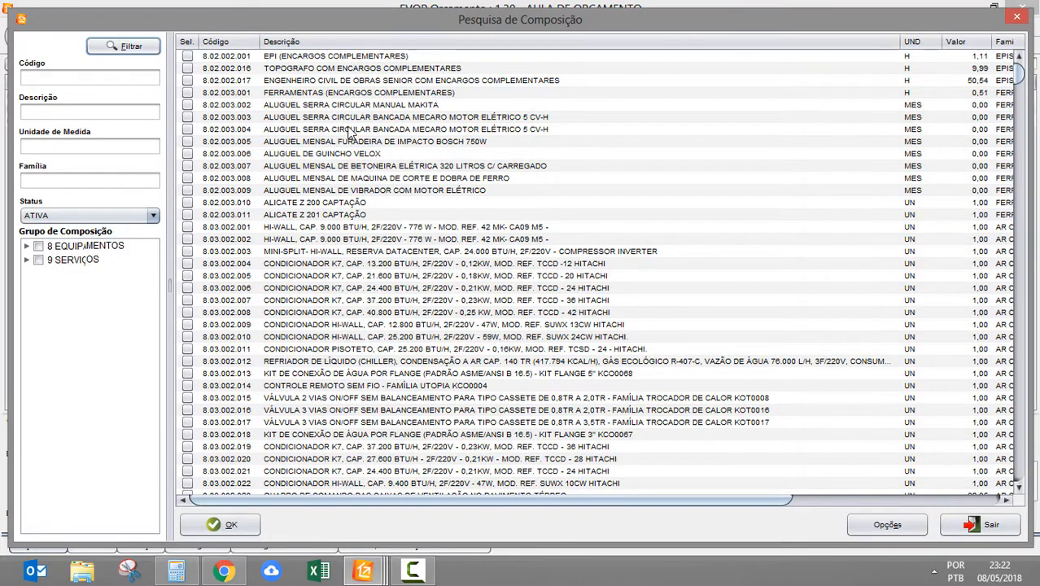
scroll(985, 252, "down", 12)
scroll(985, 252, "down", 12)
left_click_drag(1016, 85, 1006, 241)
Filter the compositions by the description CONC%25, leaving the code field empty.
left_click(84, 119)
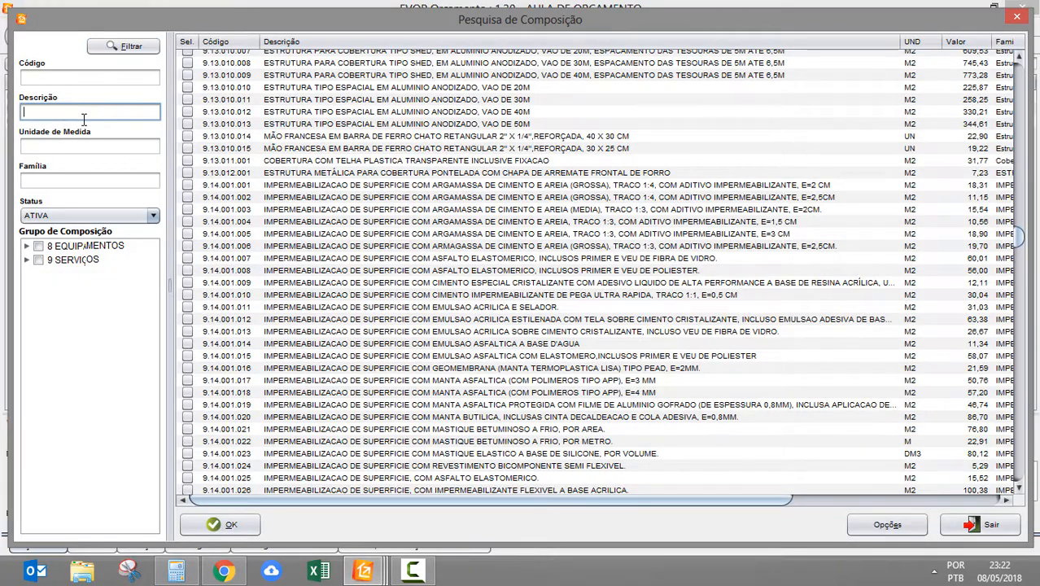
type("CONC5")
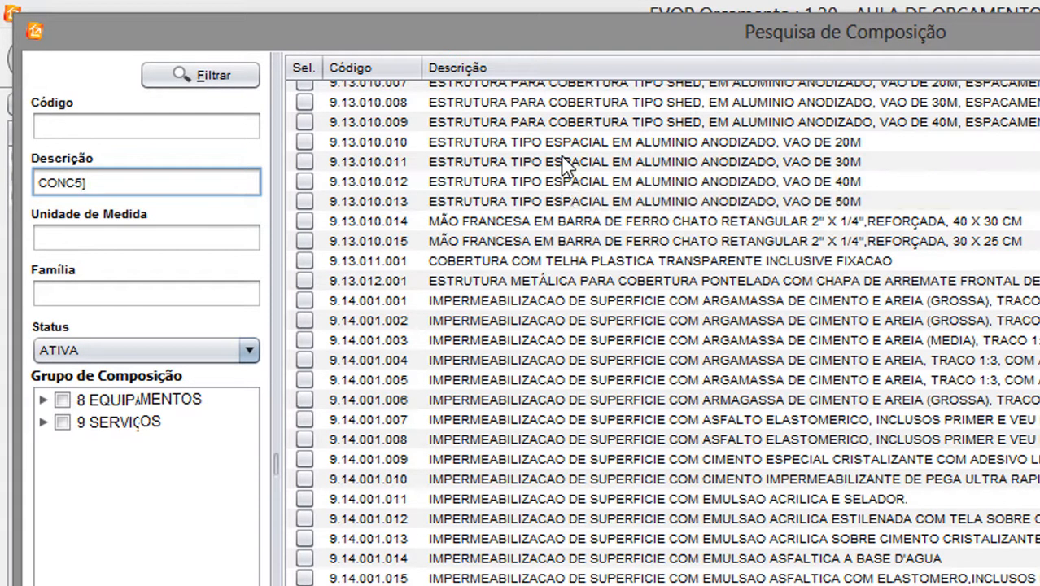
key("BackSpace")
key("shift+Tab")
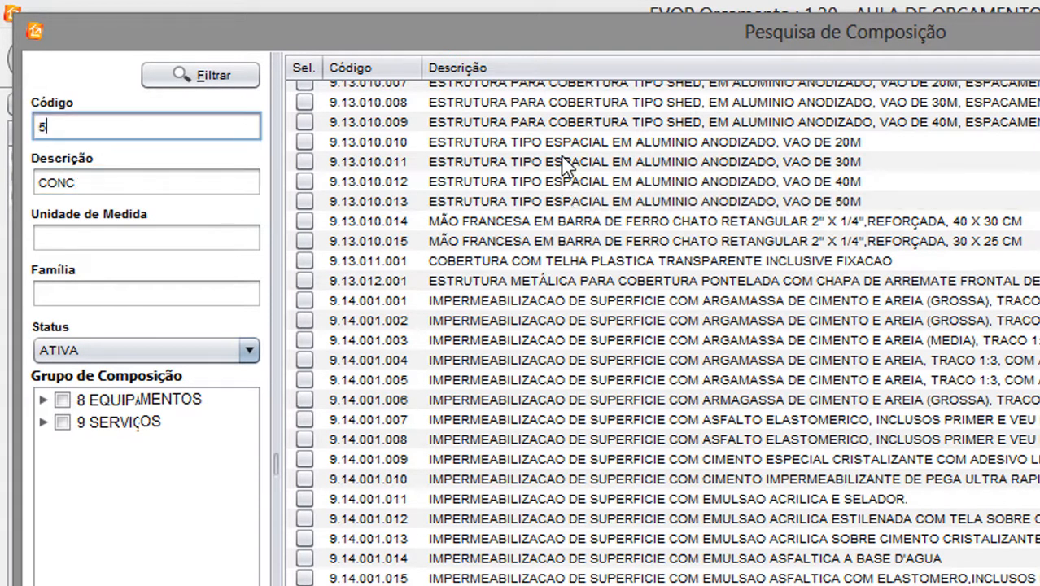
key("BackSpace")
key("Tab")
key("shift+Tab")
key("shift+Tab")
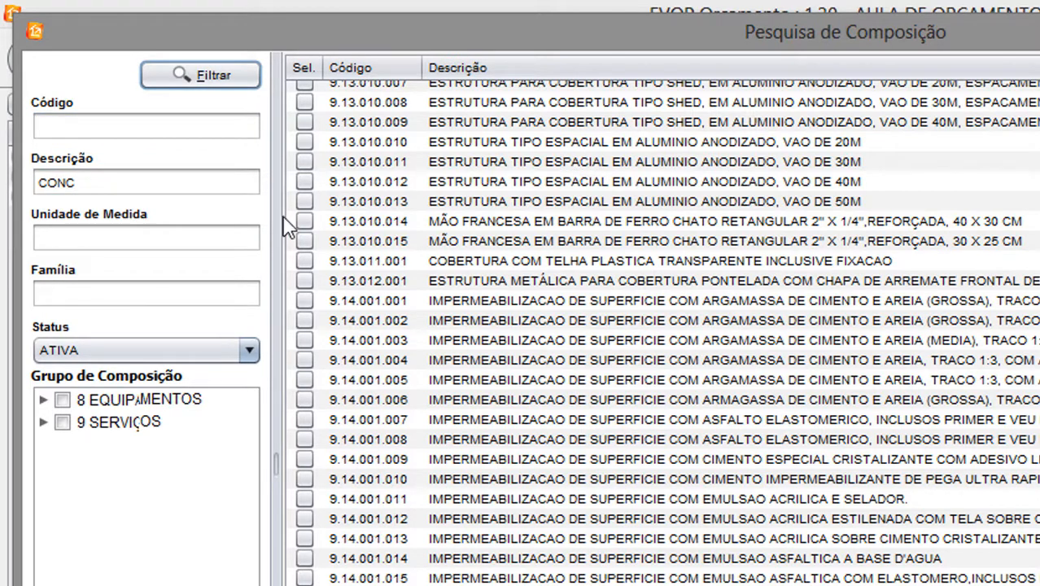
left_click(151, 174)
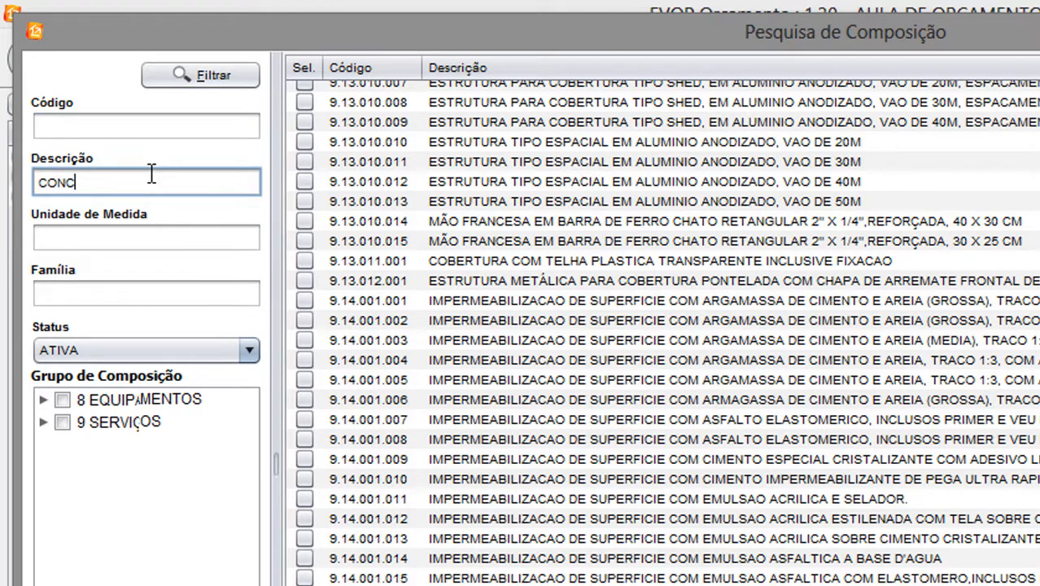
key("Return")
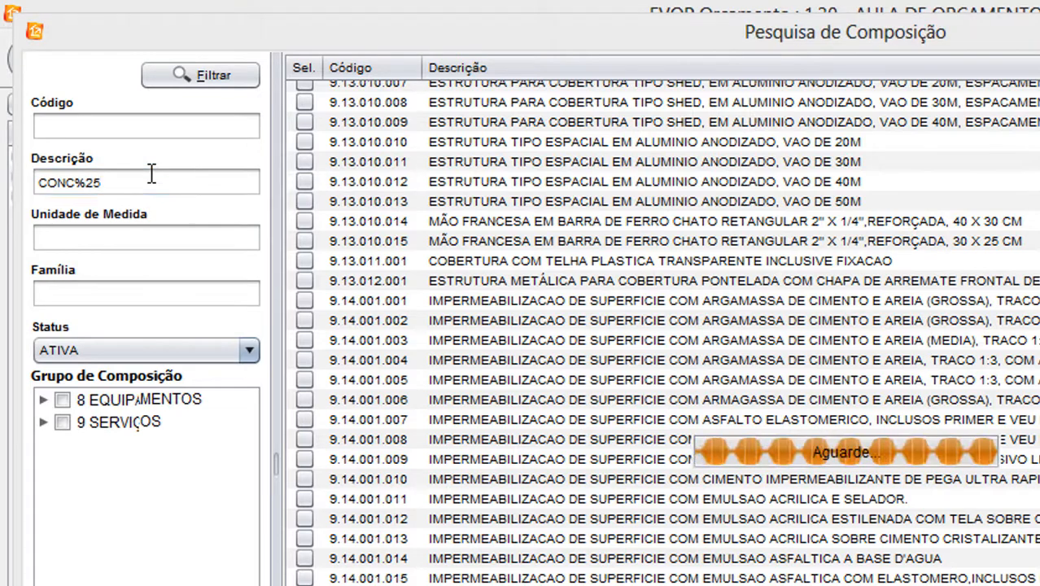
Mark only composition 9.09.008.006, CONCRETO FCK=25MPA, VIRADO EM BETONEIRA, SEM LANCAMENTO, for adding.
key("Down")
key("Down")
key("space")
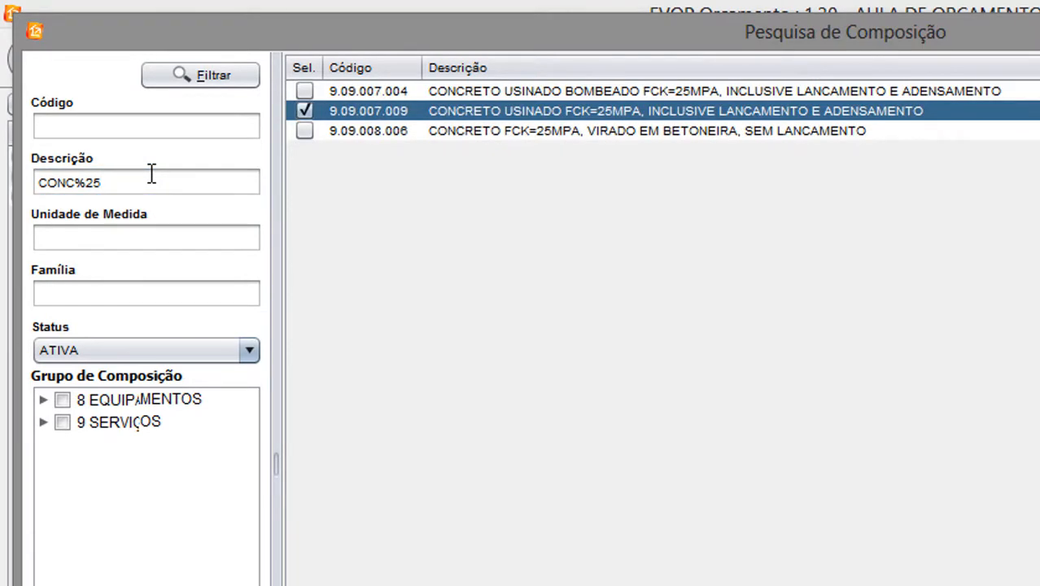
key("space")
key("Down")
key("space")
Filter the compositions by the description ARMACAO%50.
left_click(151, 173)
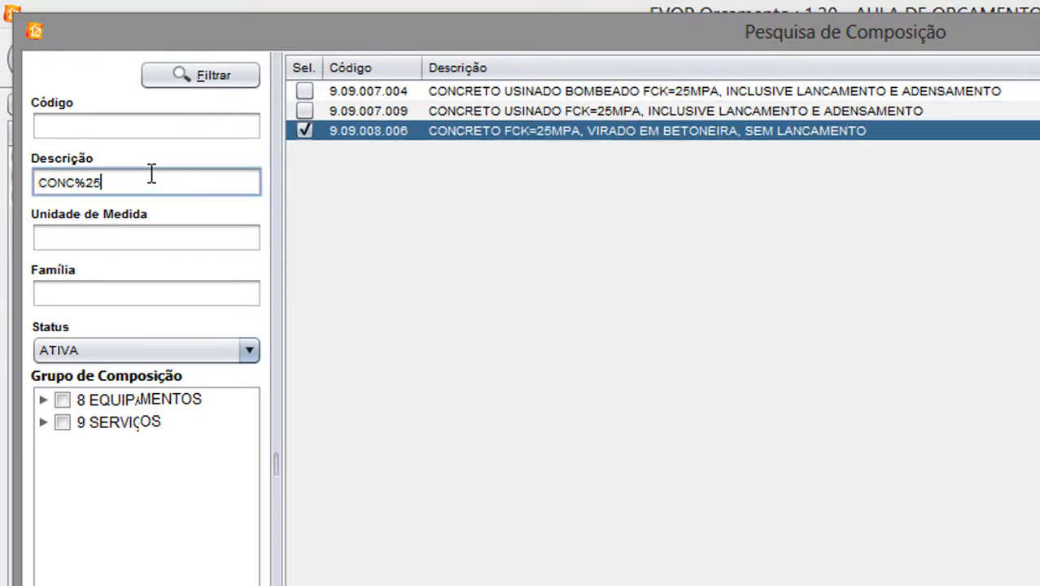
key("ctrl+a")
key("BackSpace")
type("ARMAC")
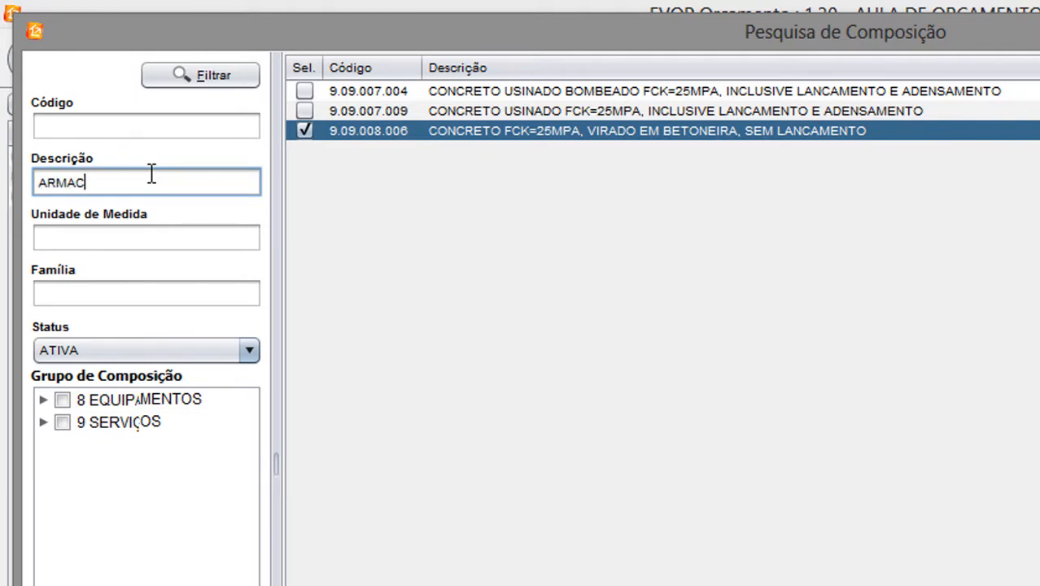
type("AO%50")
key("Return")
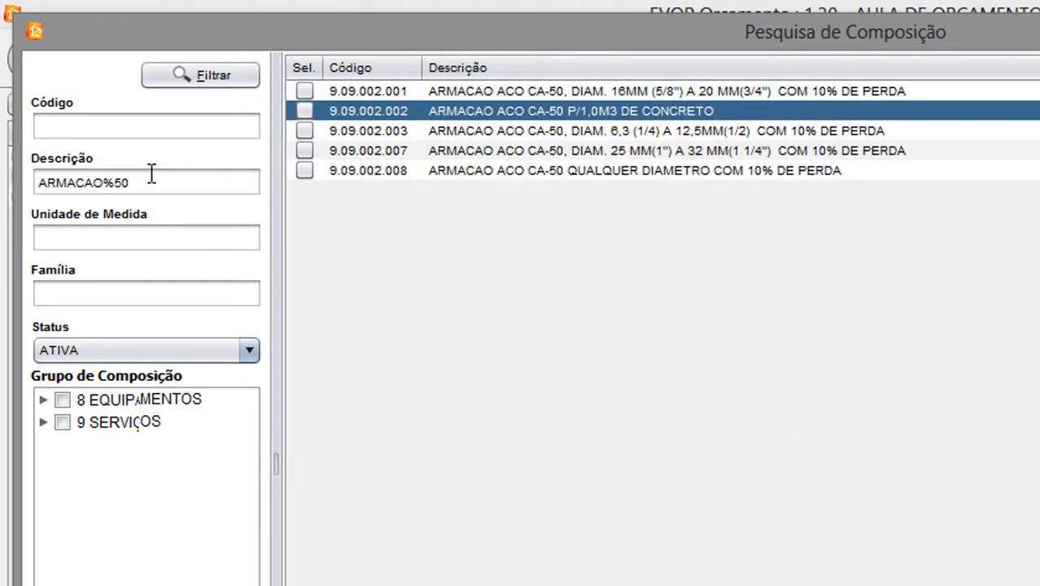
Mark composition 9.09.002.003, ARMACAO ACO CA-50, DIAM. 6,3 (1/4) A 12,5MM(1/2) COM 10% DE PERDA, for adding.
key("Up")
key("Down")
key("Down")
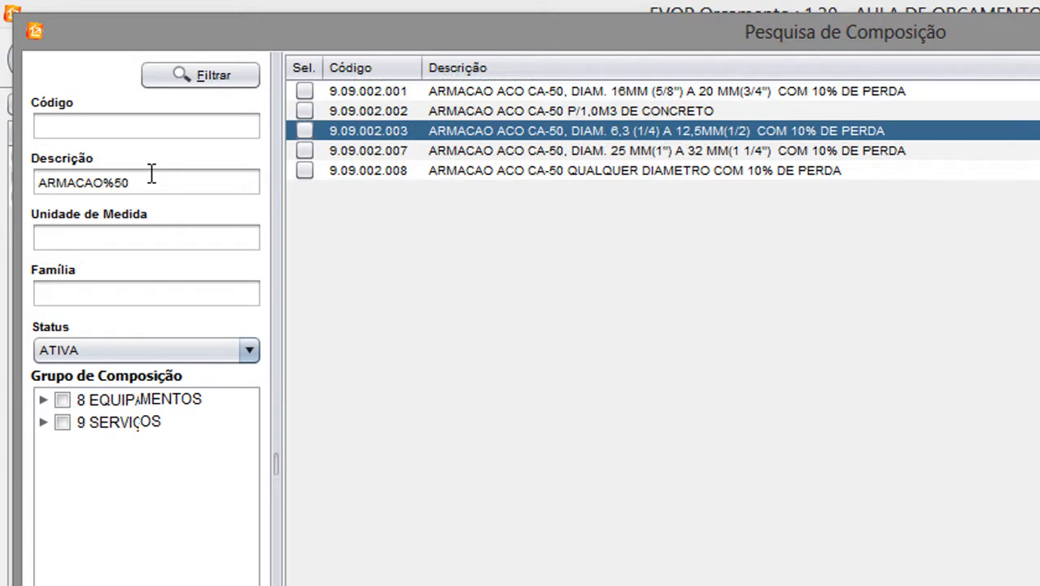
key("space")
Replace the description filter with FORMA%TABU and list the matching compositions.
left_click(152, 175)
key("ctrl+a")
type("F")
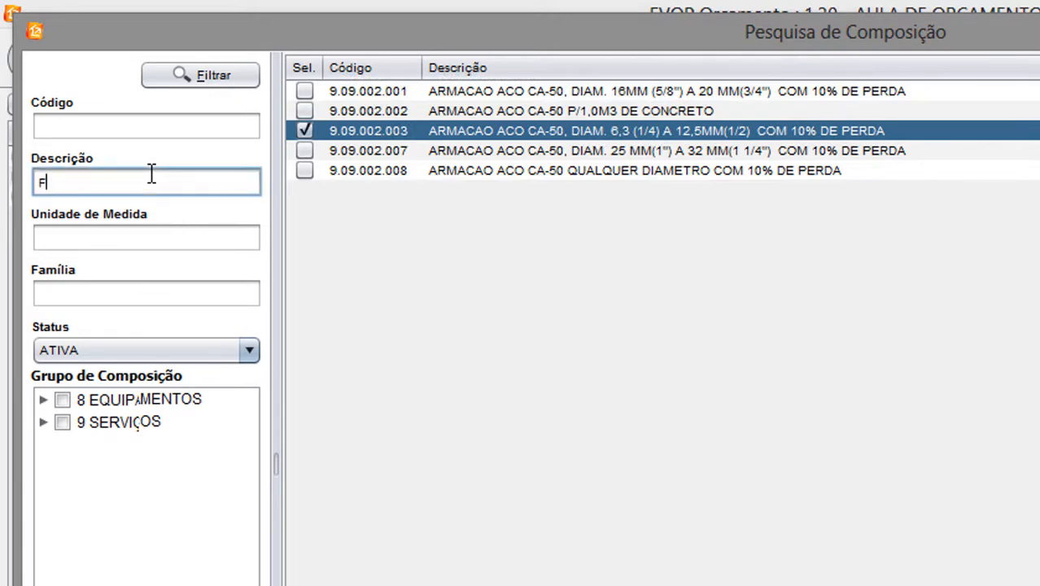
type("ORMA%TABU")
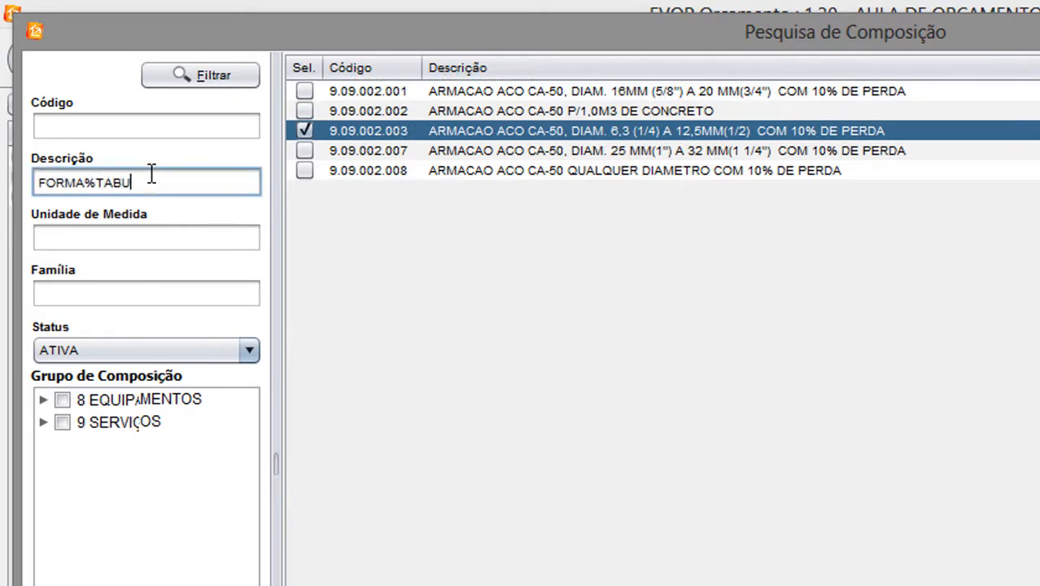
key("Return")
Mark composition 9.09.010.021, FORMA TABUA P/ CONCRETO EM FUNDACAO, REAPR. 5X, for adding.
key("Tab")
key("Down")
key("Down")
key("Down")
key("Down")
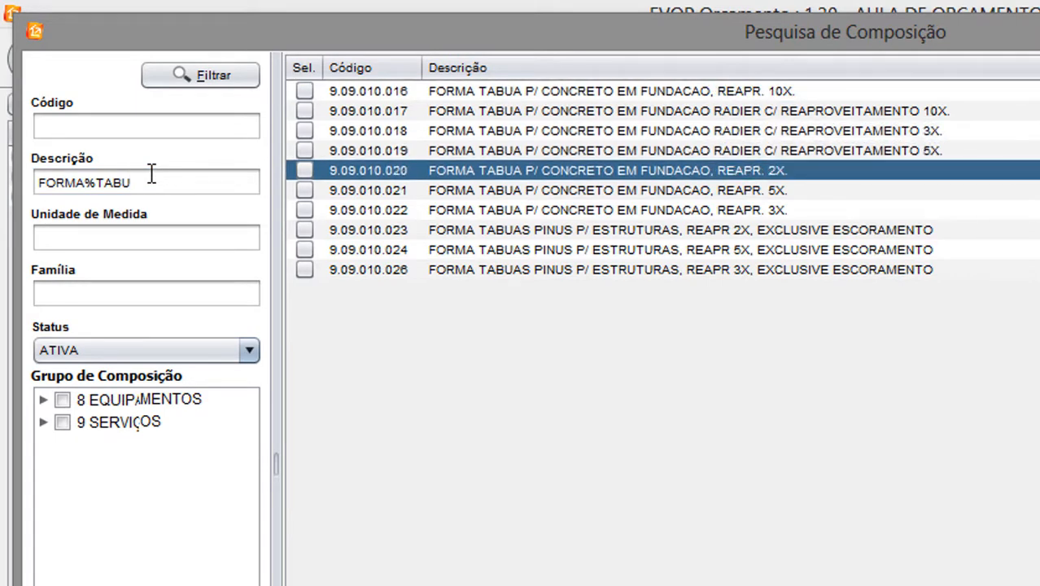
key("Down")
key("space")
Filter the compositions by the description ESCAV and narrow the filter to ESCAV%MANUAL.
key("Tab")
key("Tab")
key("ctrl+a")
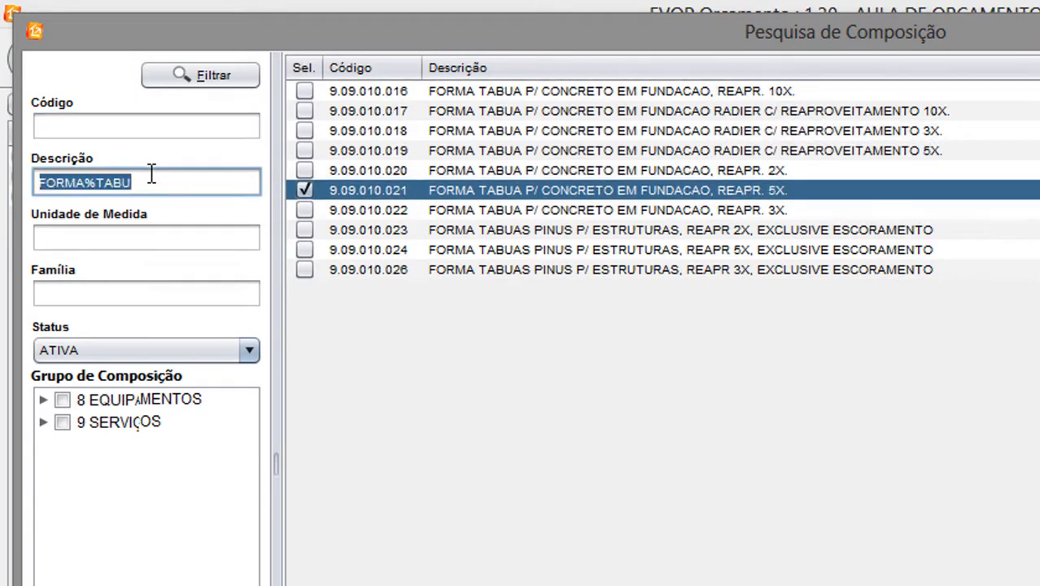
type("ESCAV")
key("Return")
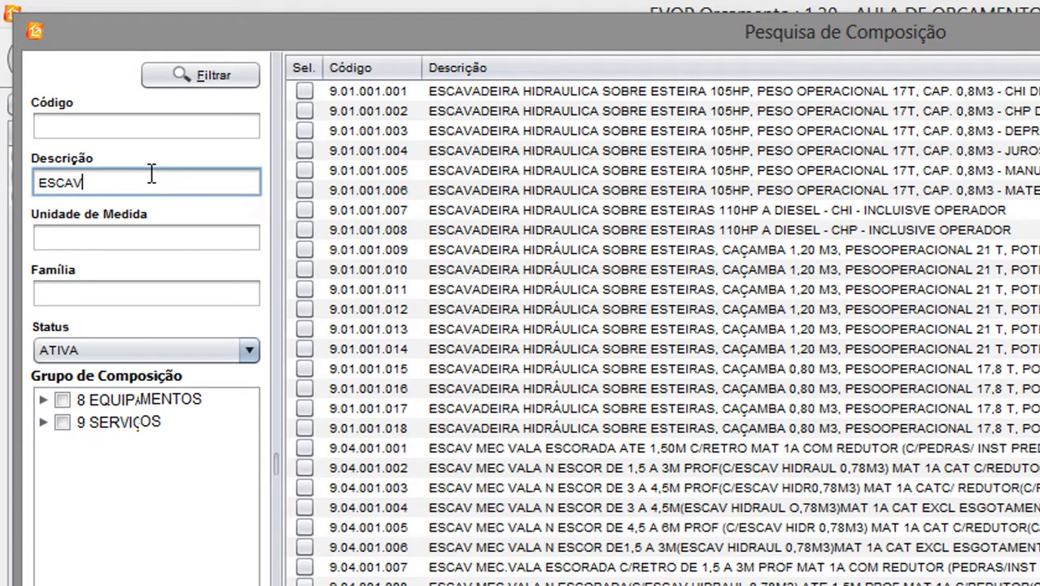
key("Tab")
left_click(152, 174)
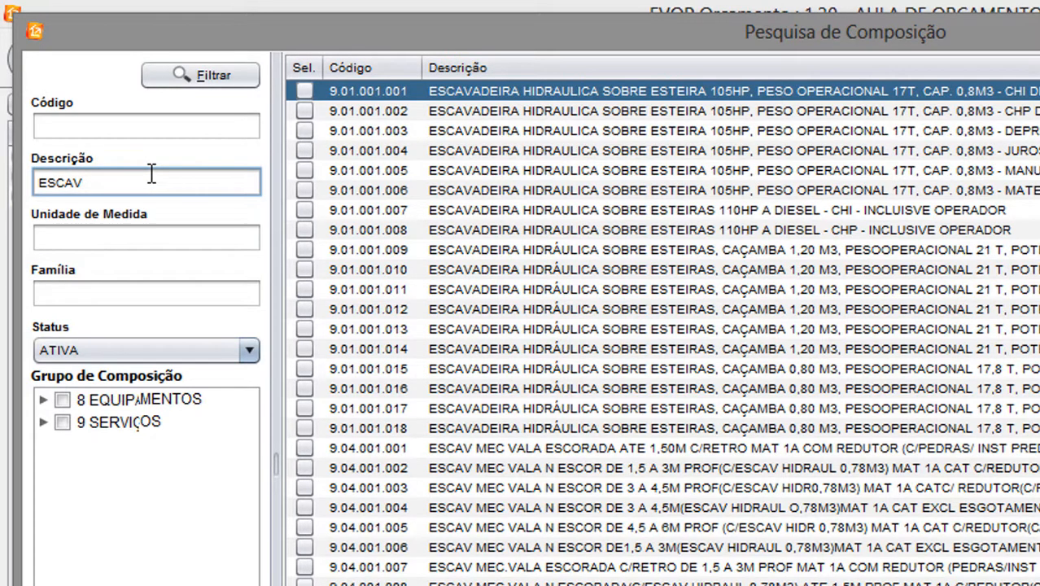
type("%MANUAL")
key("Tab")
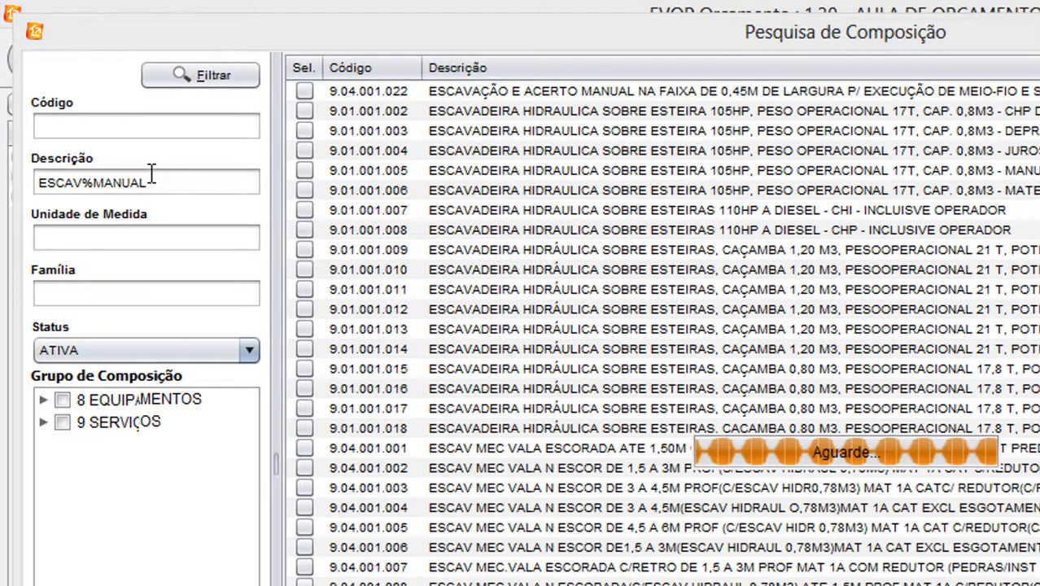
Try adding %1,5 to the manual excavation filter and replace that term to filter by ESCAV%MANUAL%VAL.
key("Tab")
key("Tab")
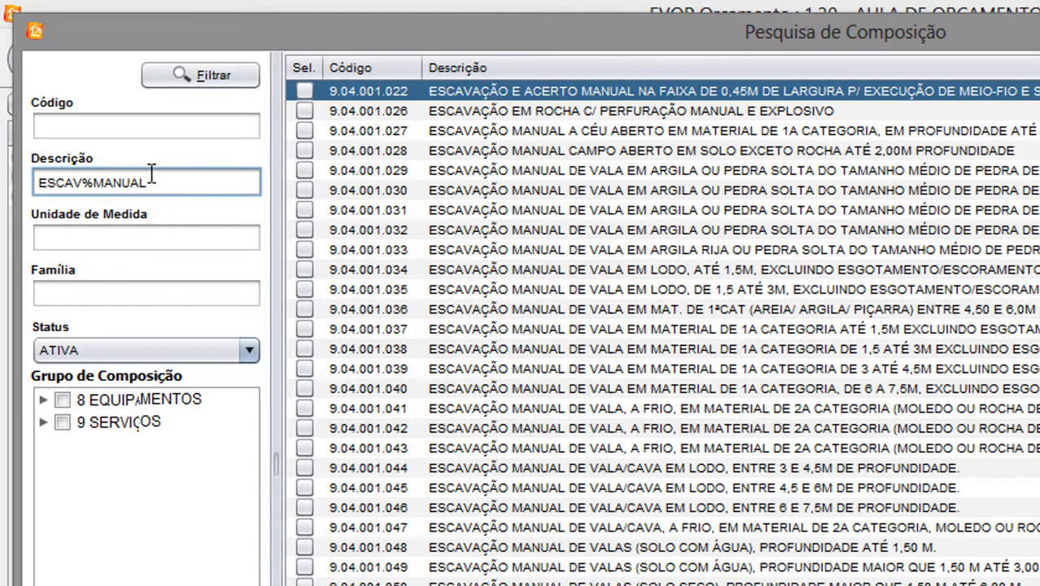
type("%1,5")
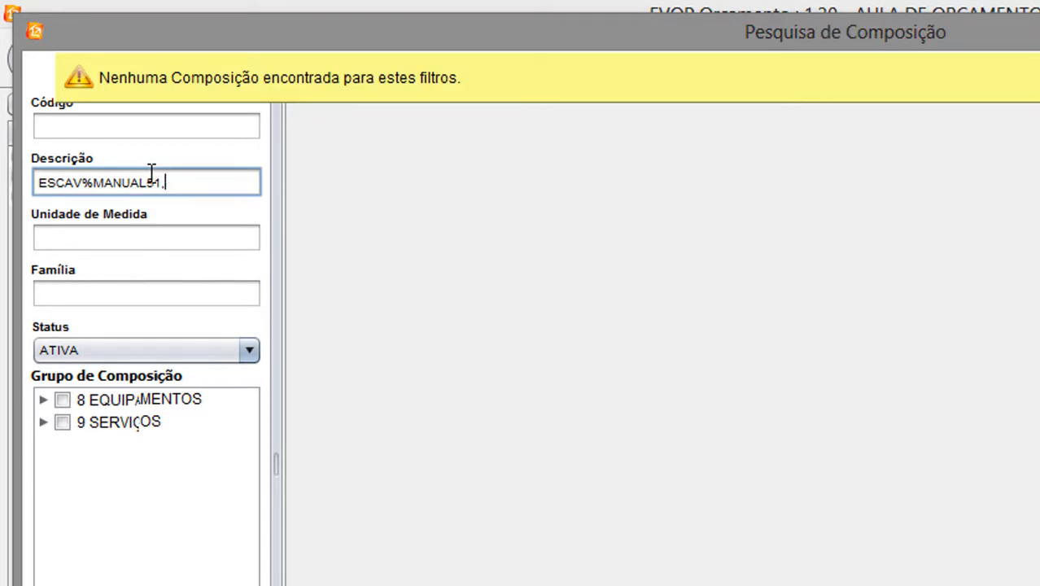
type("%VAL")
Mark composition 9.04.001.034, ESCAVAÇÃO MANUAL DE VALA EM LODO, ATÉ 1,5M, for adding.
key("Down")
key("Down")
key("Down")
key("Down")
key("Down")
key("Down")
key("Down")
key("Down")
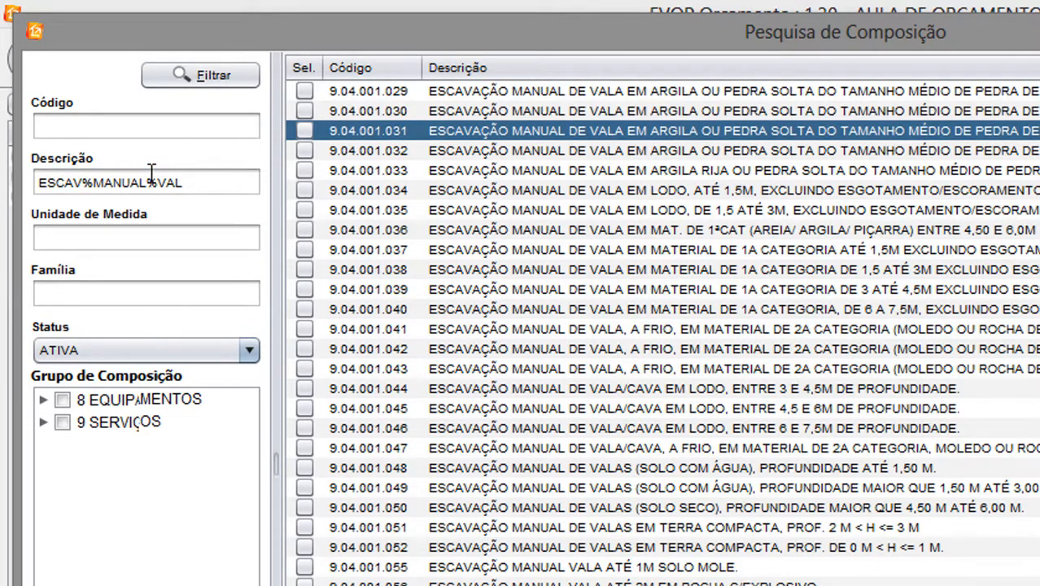
key("Up")
key("Up")
key("Up")
key("Up")
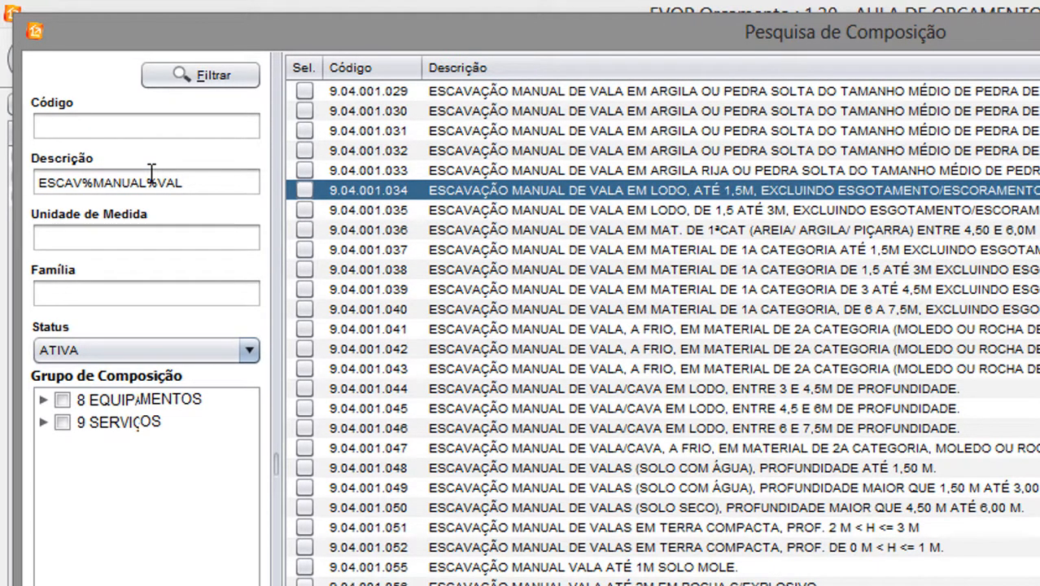
key("space")
Mark 9.04.003.016, REATERRO MANUAL DE VALAS, from a search for REATERR and add all marked compositions to SERV PRELIMINARES.
key("ctrl+a")
type("REATERR")
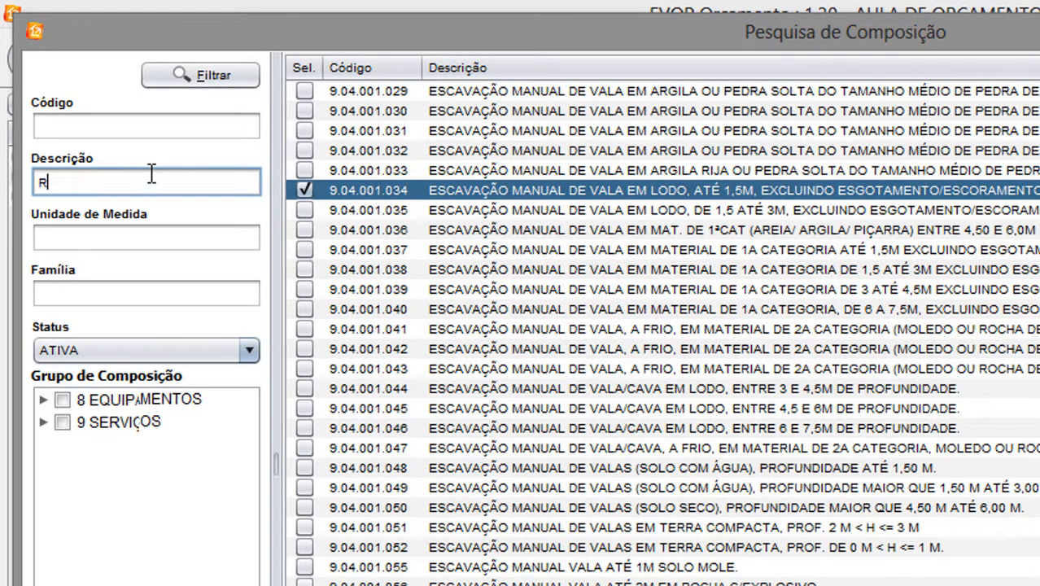
key("Down")
key("Down")
key("Down")
key("Down")
key("Down")
key("Down")
key("Down")
key("Down")
key("Down")
key("Down")
key("Down")
key("Down")
key("Down")
key("Down")
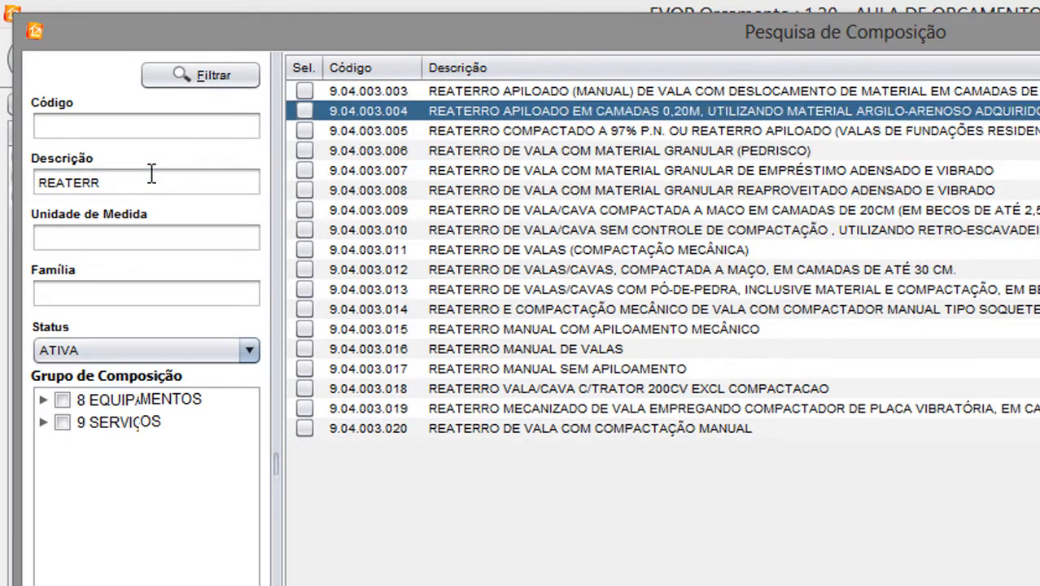
key("space")
key("Return")
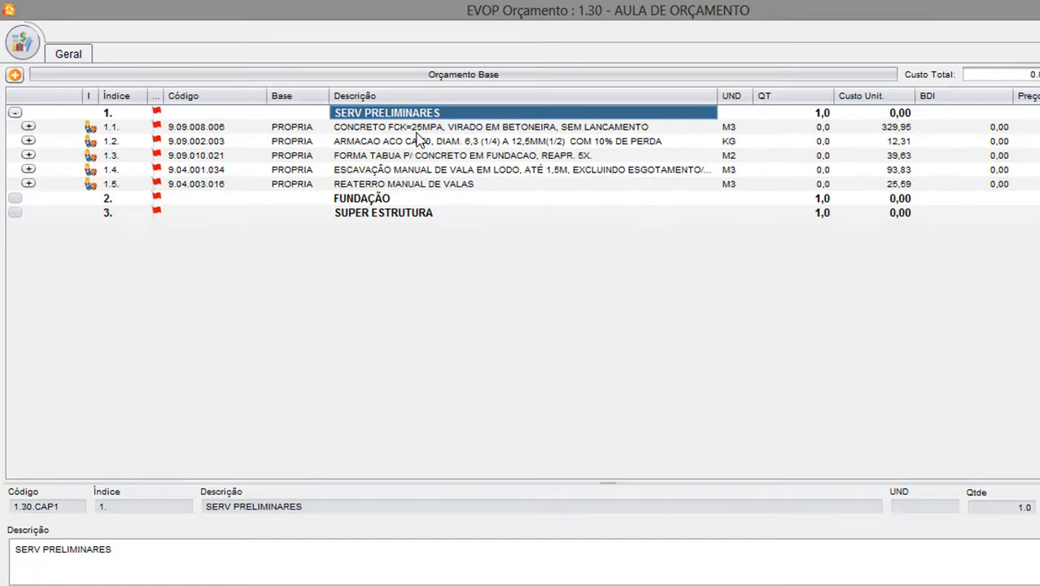
Move all five compositions from the SERV PRELIMINARES chapter into the FUNDAÇÃO chapter.
left_click(413, 128)
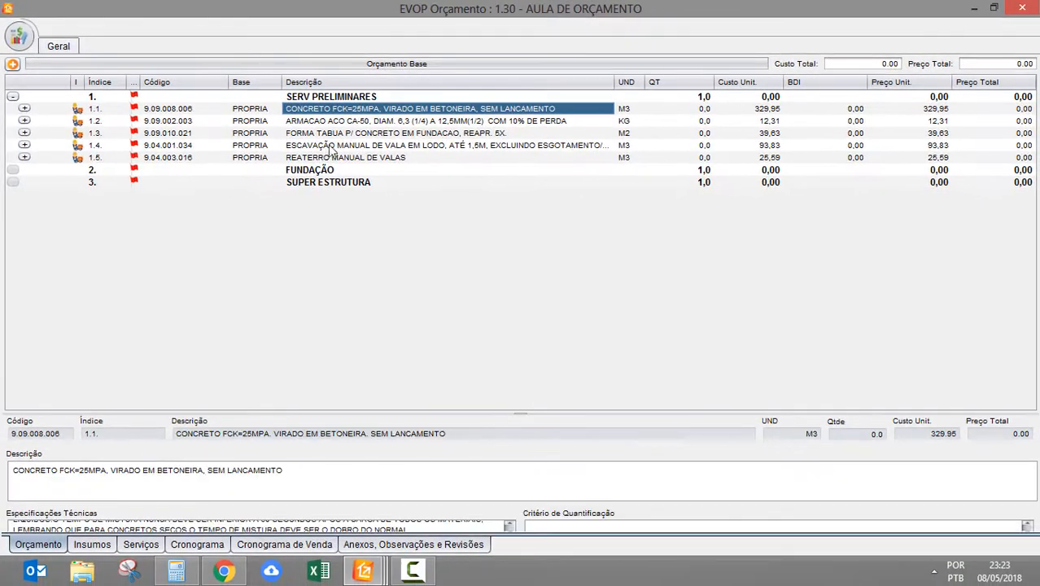
left_click(372, 184, "shift")
left_click_drag(366, 165, 390, 160)
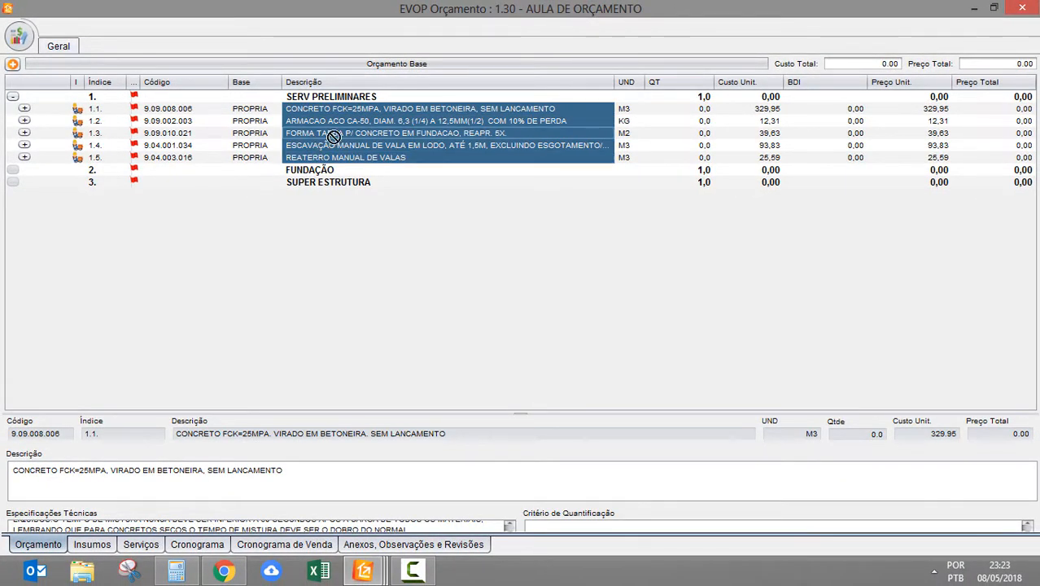
left_click_drag(334, 137, 350, 167)
left_click(338, 157)
left_click(329, 123)
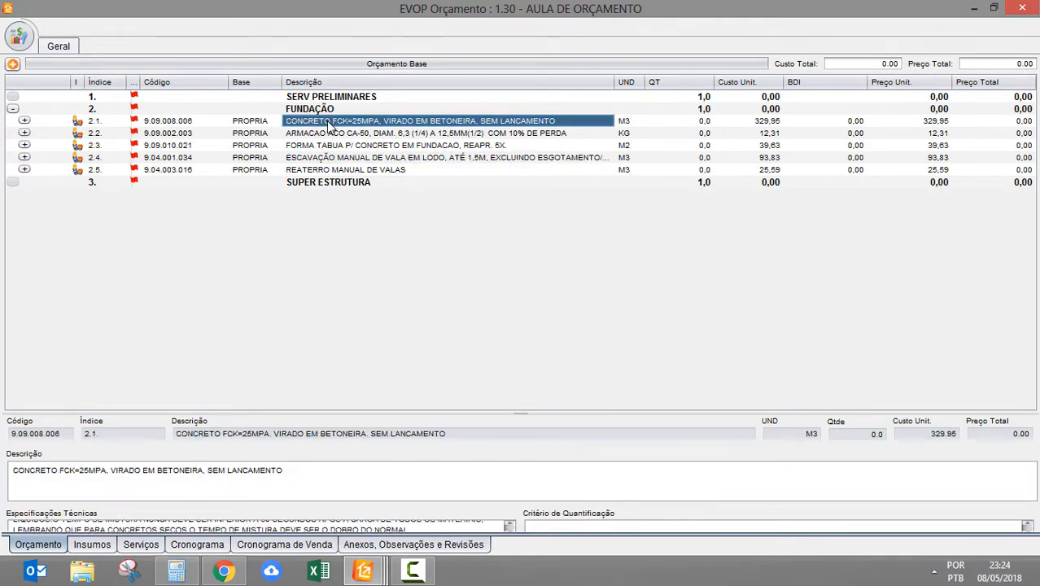
left_click(332, 147, "shift")
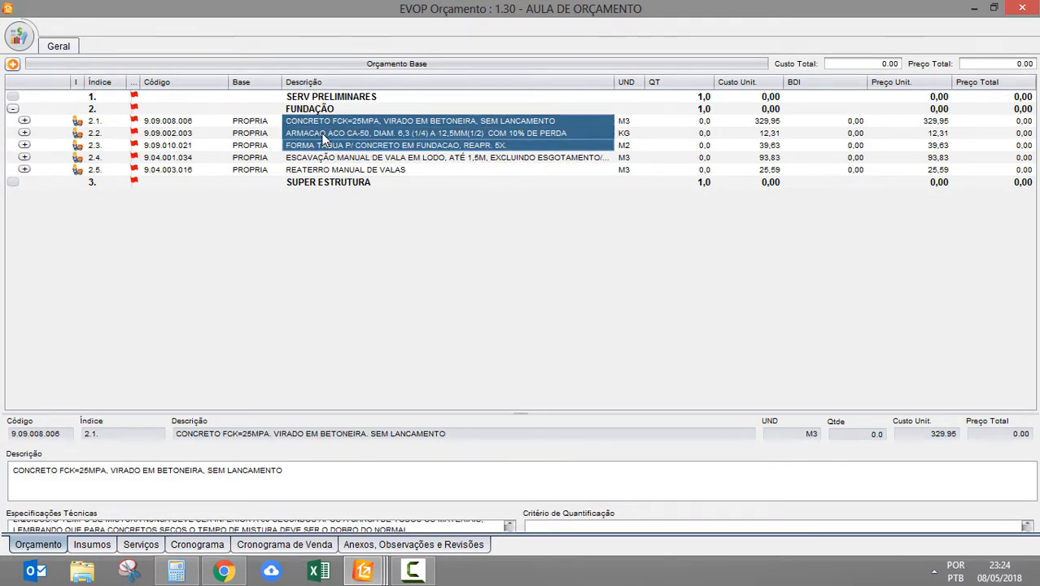
right_click(321, 133)
left_click(314, 134)
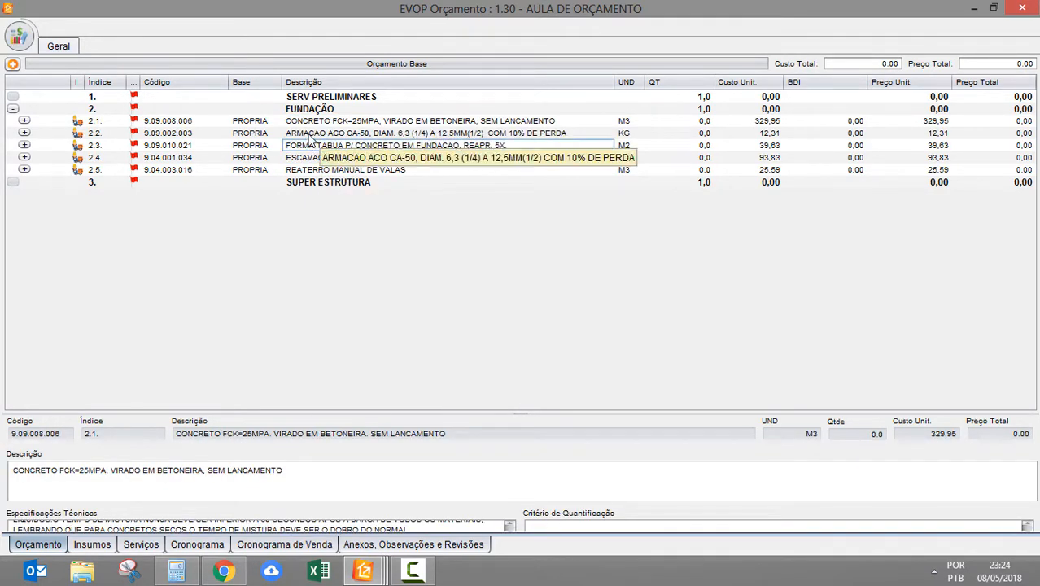
Copy the concrete, ARMACAO and FORMA TABUA compositions from FUNDAÇÃO and paste them into the SUPER ESTRUTURA chapter.
left_click(320, 122)
left_click(321, 146, "shift")
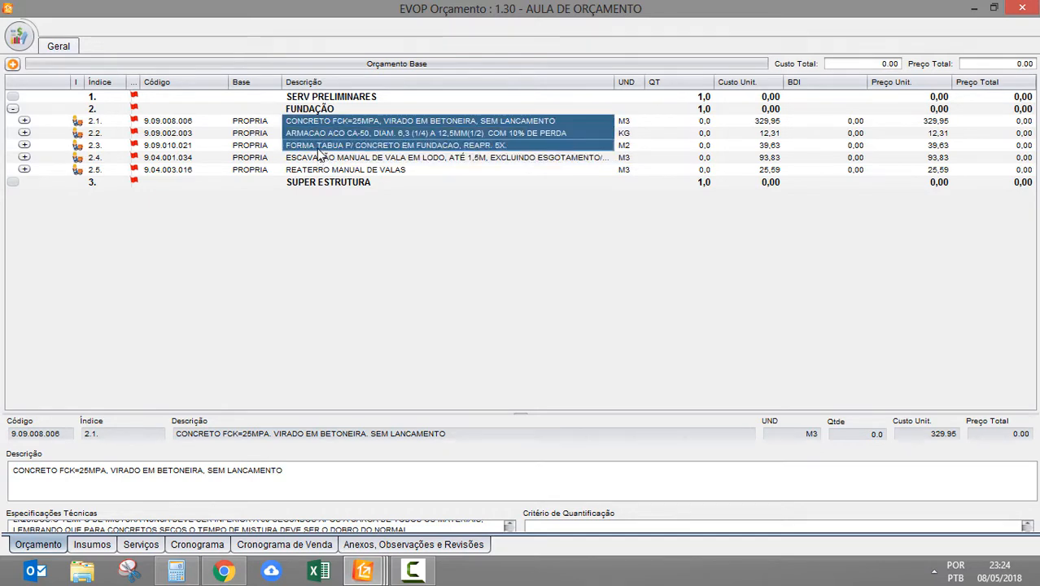
right_click(319, 151)
left_click(356, 316)
left_click(318, 183)
right_click(319, 182)
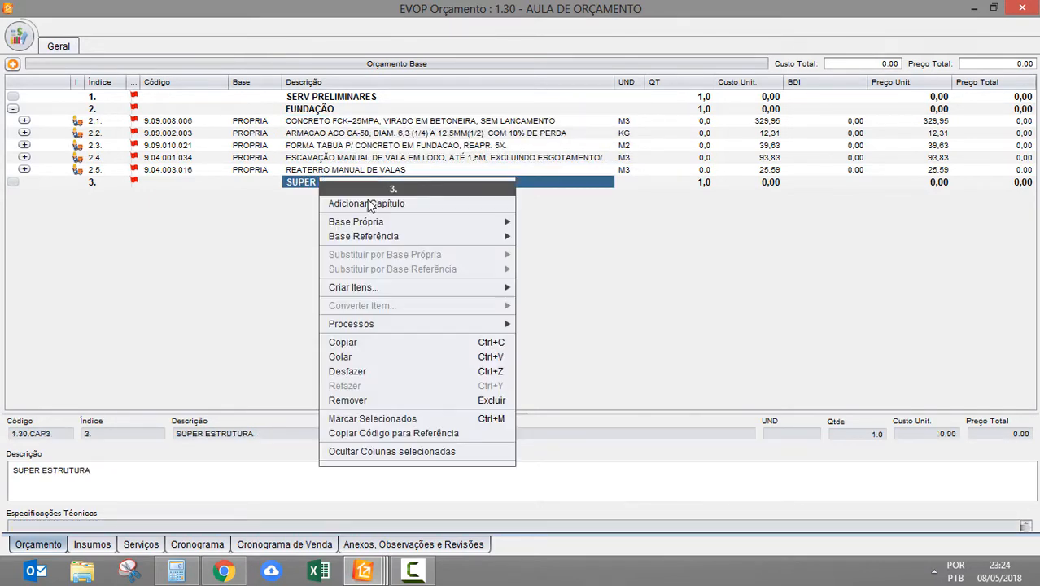
left_click(340, 357)
left_click(358, 169)
Open the Base Própria composition search for the SERV PRELIMINARES chapter and filter by the description BARRAC.
left_click(329, 99)
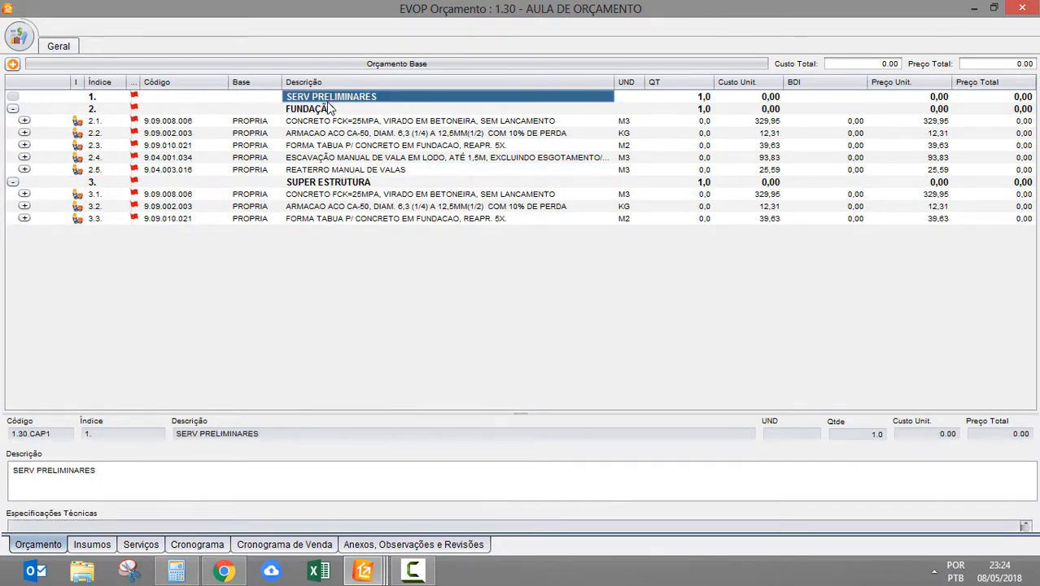
right_click(329, 101)
mouse_move(456, 148)
left_click(547, 165)
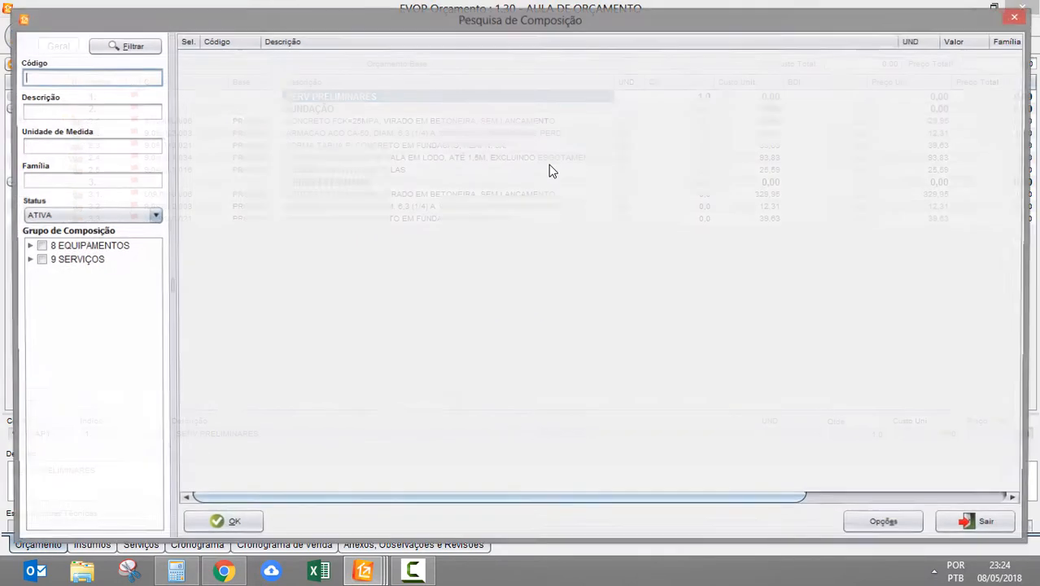
key("Tab")
type("BARRA")
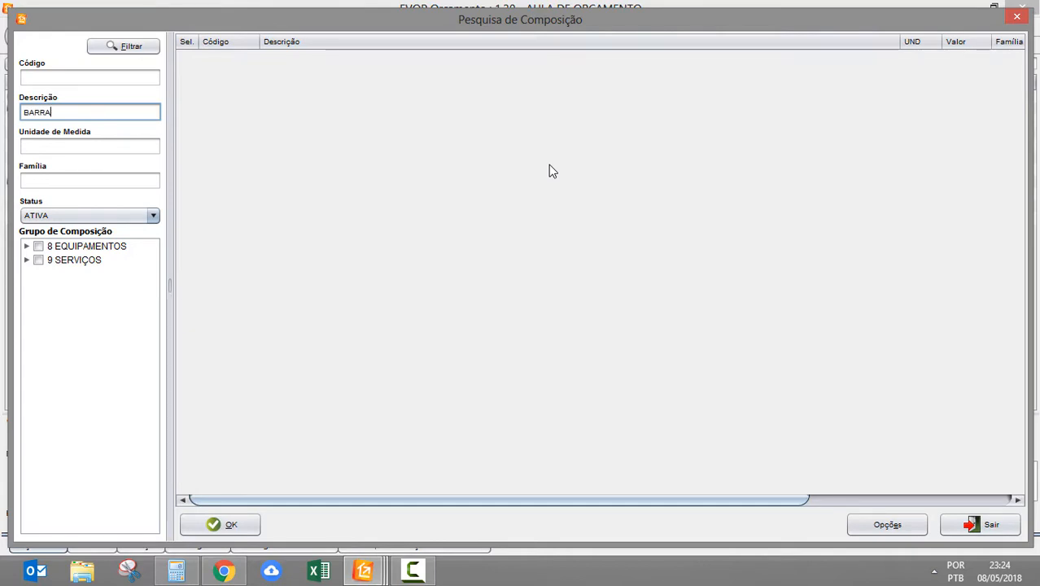
type("C")
key("Return")
Mark composition 9.02.002.002, BARRACAO DE OBRA PARA ALOJAMENTO/ESCRITORIO, for adding.
key("Down")
key("Down")
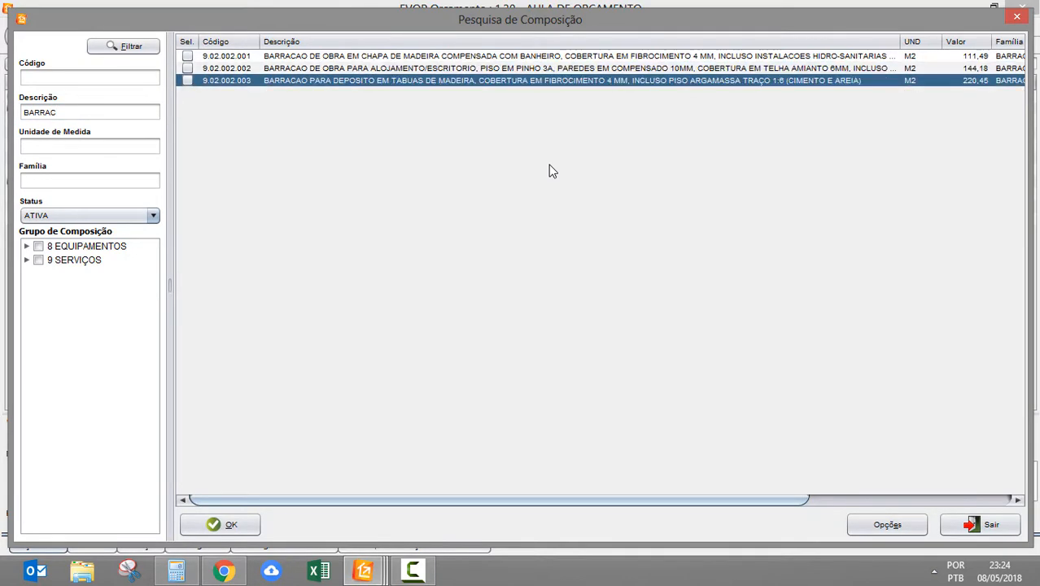
key("Up")
key("space")
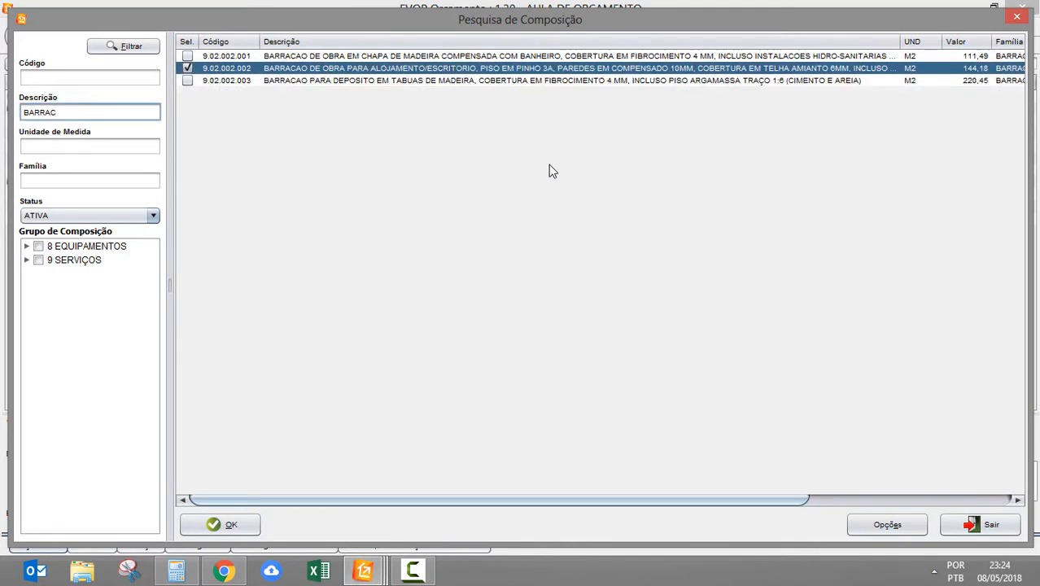
Filter the compositions by the description LOCA.
key("ctrl+a")
type("LOCA")
key("Return")
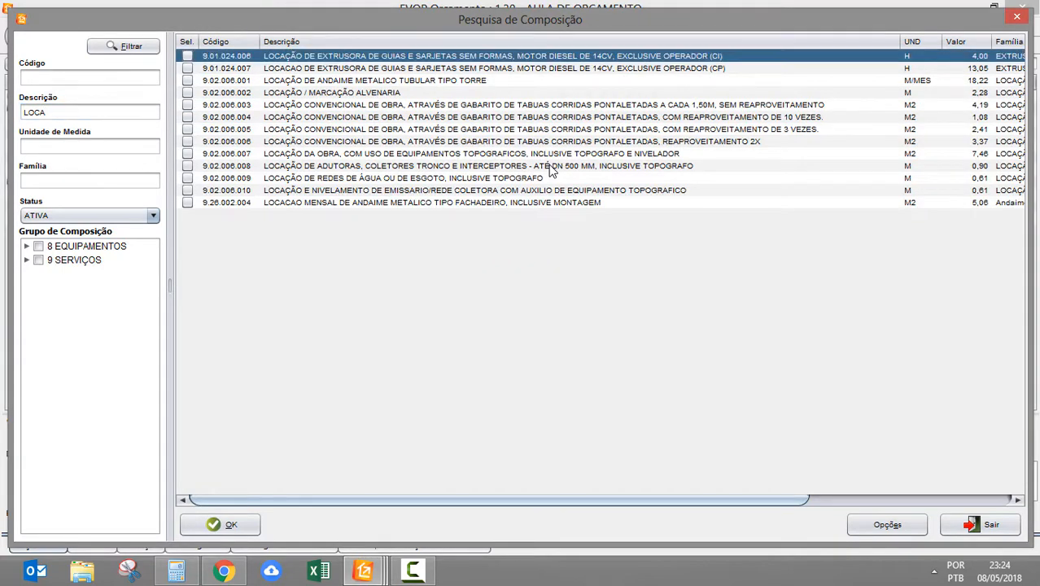
Mark 9.02.006.005, LOCAÇÃO CONVENCIONAL DE OBRA with REAPROVEITAMENTO DE 3 VEZES, and add the marked compositions to SERV PRELIMINARES.
key("Down")
key("Down")
key("Down")
key("Down")
key("Down")
key("Down")
key("space")
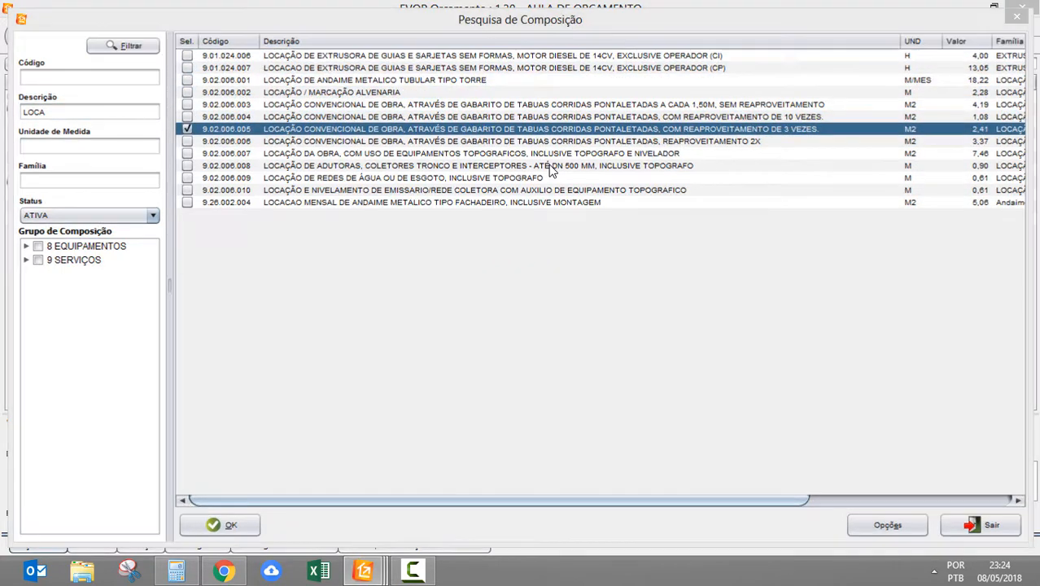
key("Return")
left_click(330, 132)
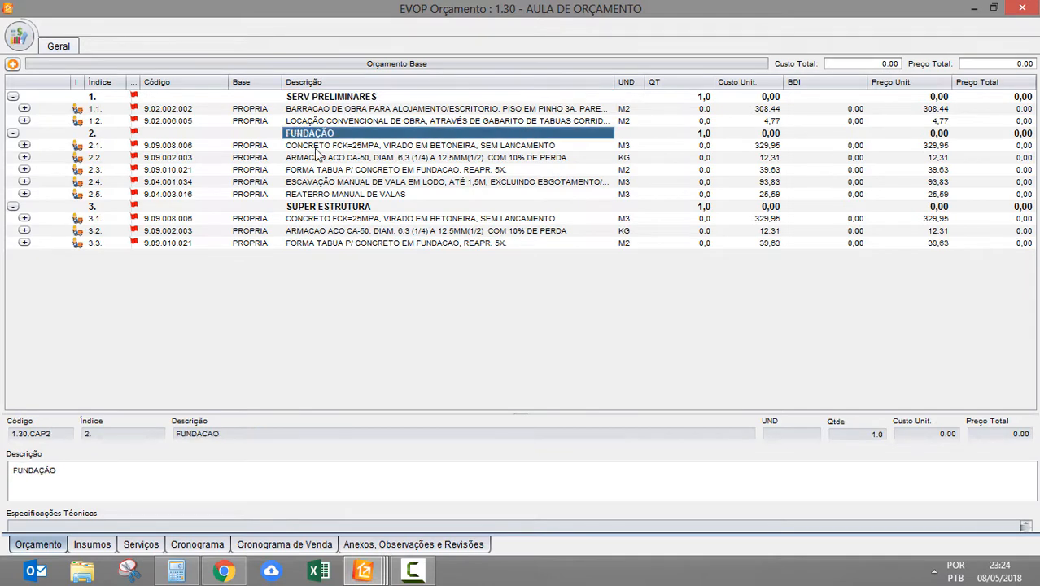
Expand the BARRACAO DE OBRA composition in SERV PRELIMINARES and examine its component items.
left_click(24, 108)
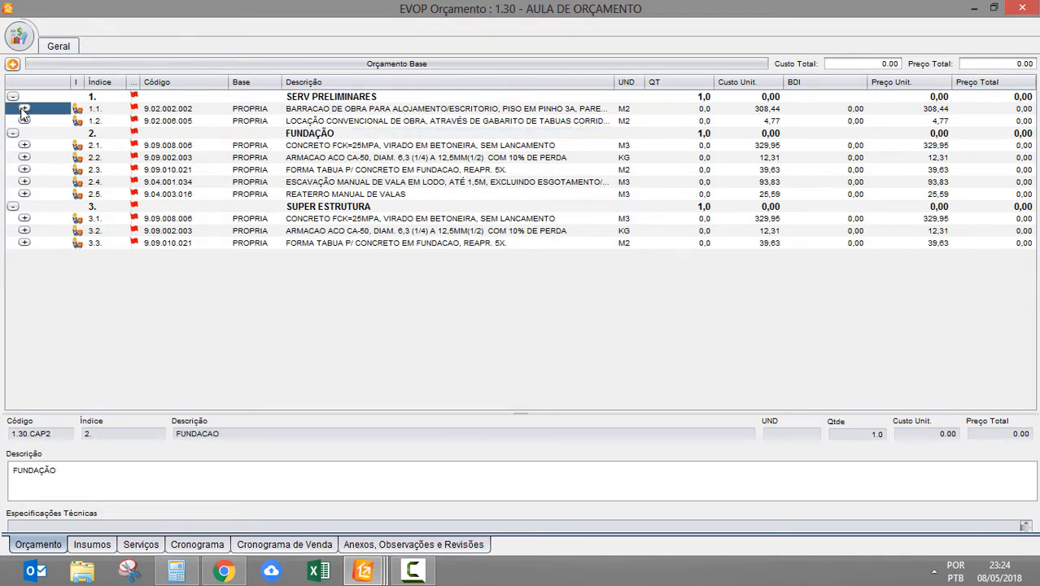
scroll(692, 186, "down", 2)
scroll(814, 175, "down", 2)
scroll(937, 139, "up", 4)
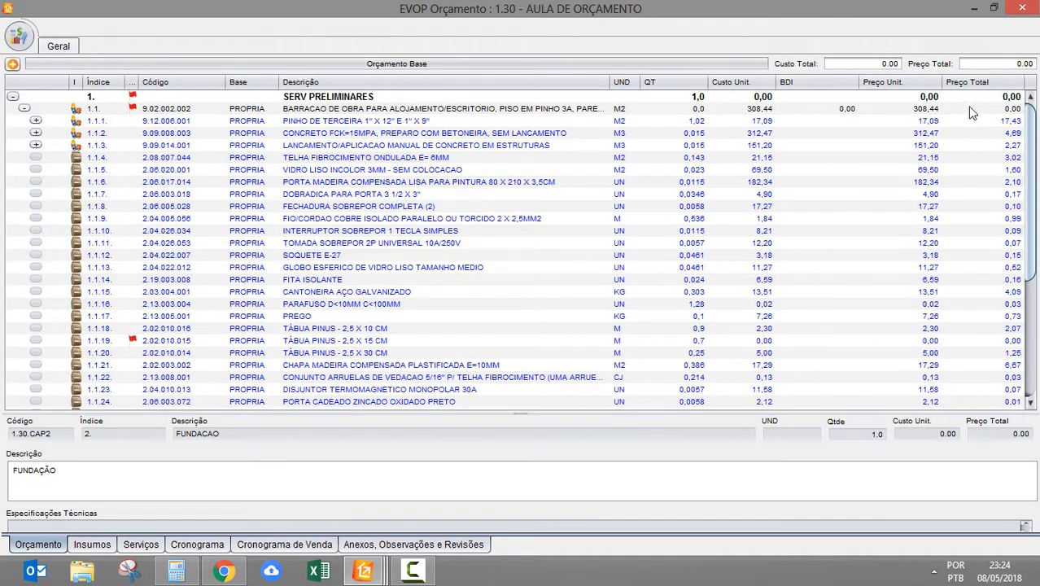
Collapse the BARRACAO DE OBRA composition and expand CONCRETO FCK=25MPA, item 2.1 of FUNDAÇÃO, into its component items.
left_click(999, 109)
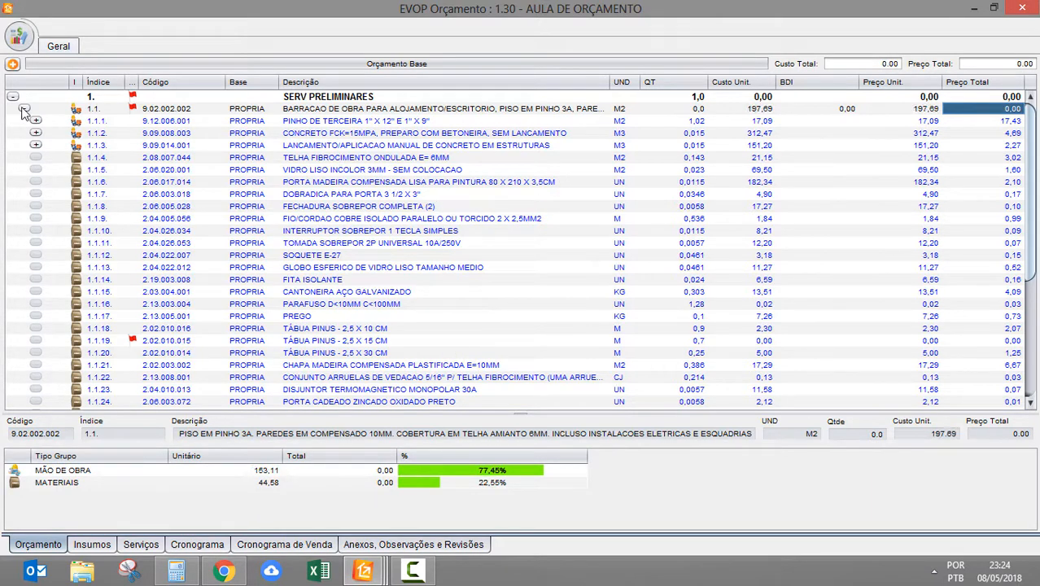
left_click(25, 109)
left_click(363, 170)
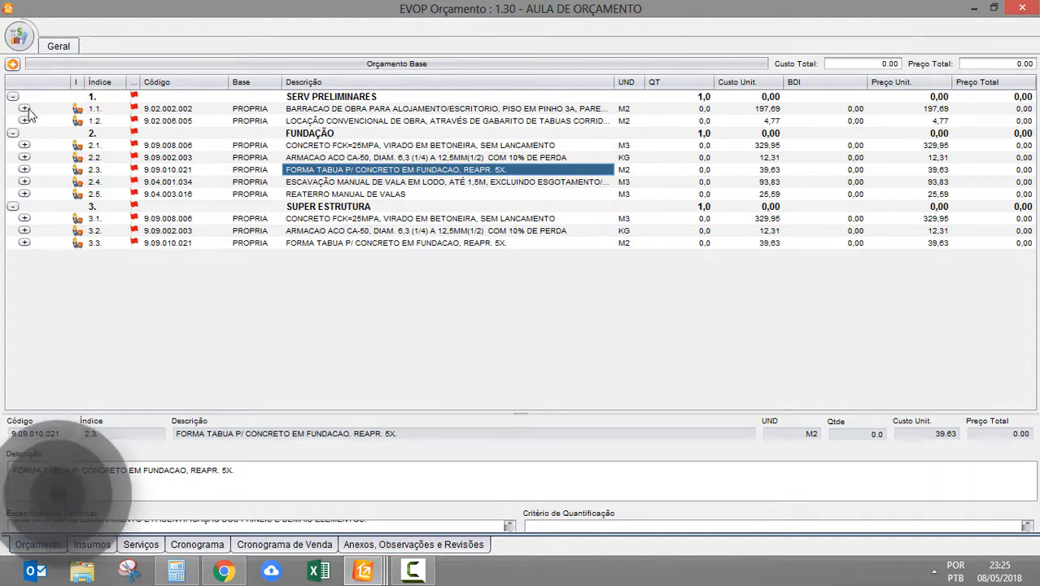
key("Up")
key("Up")
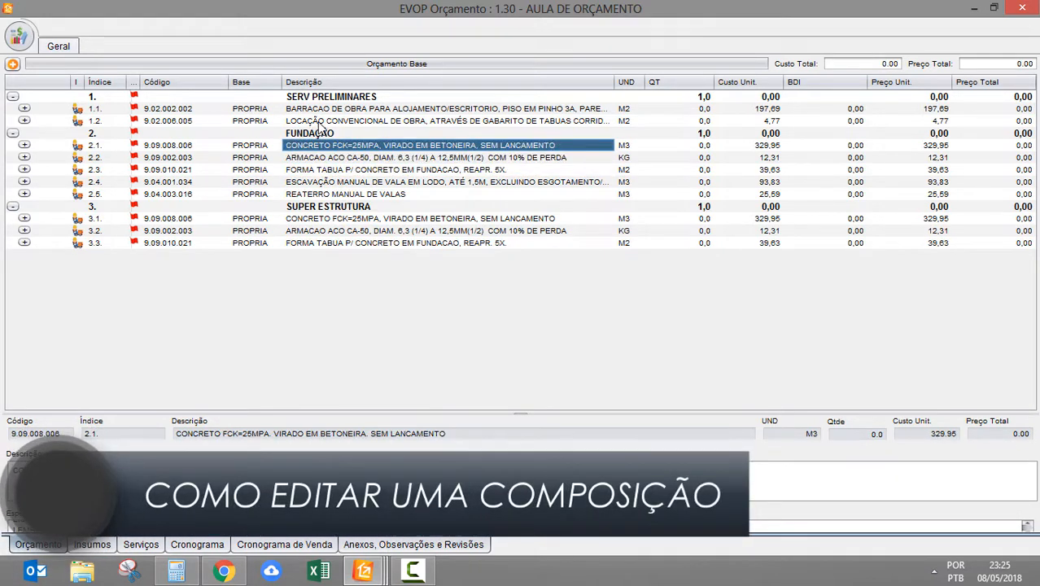
key("Left")
key("Left")
key("Left")
key("Left")
key("Left")
key("Left")
key("Right")
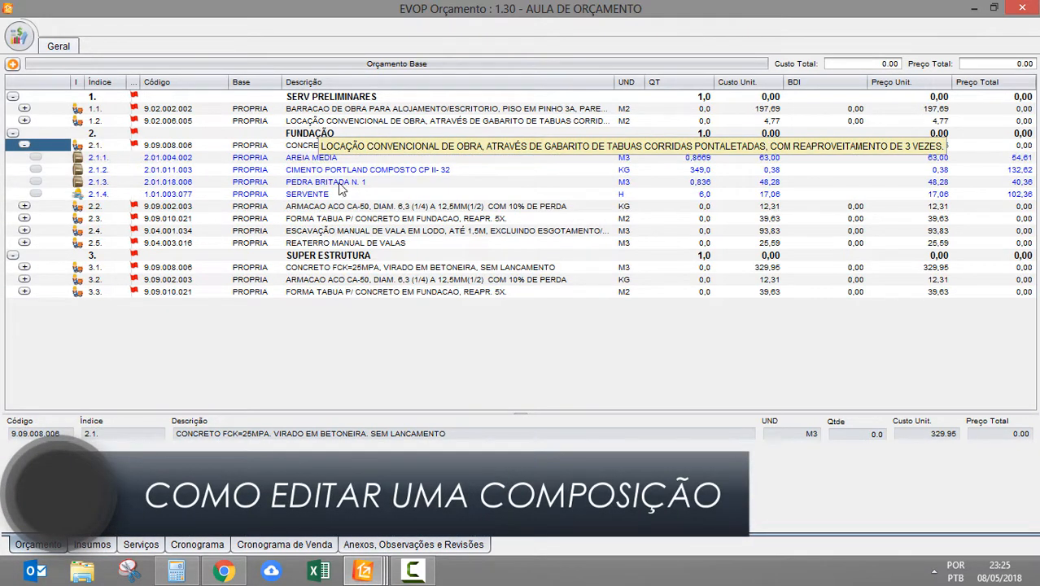
Set the quantity of SERVENTE in concrete composition 2.1 to 5.
left_click(700, 158)
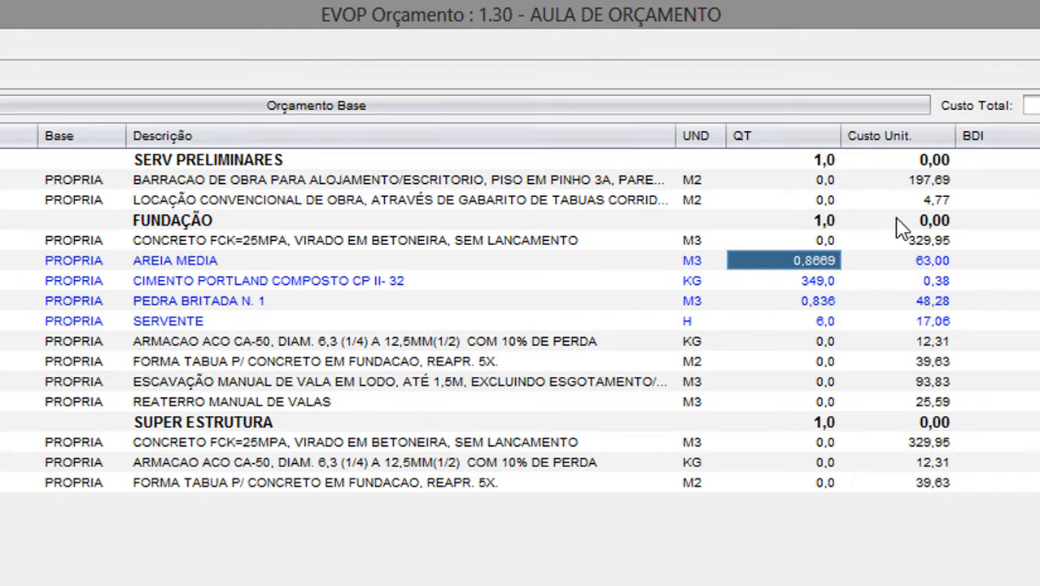
key("Down")
key("Down")
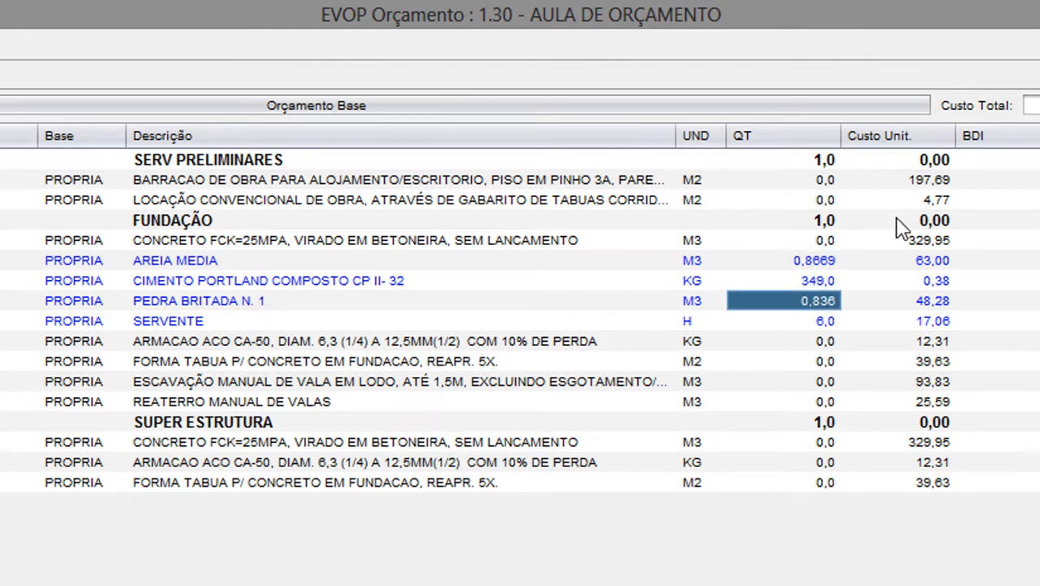
key("Down")
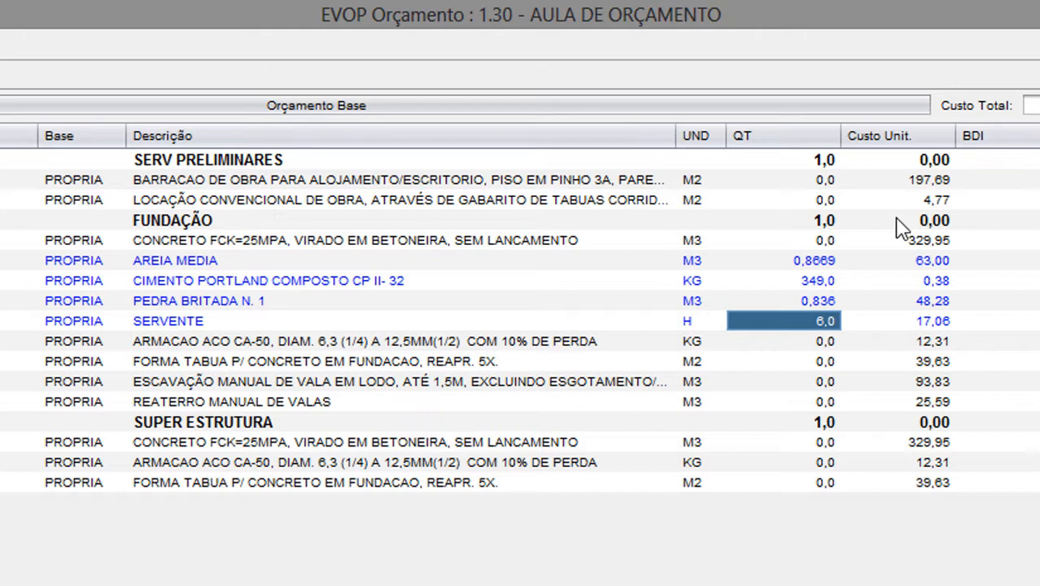
type("5")
key("Return")
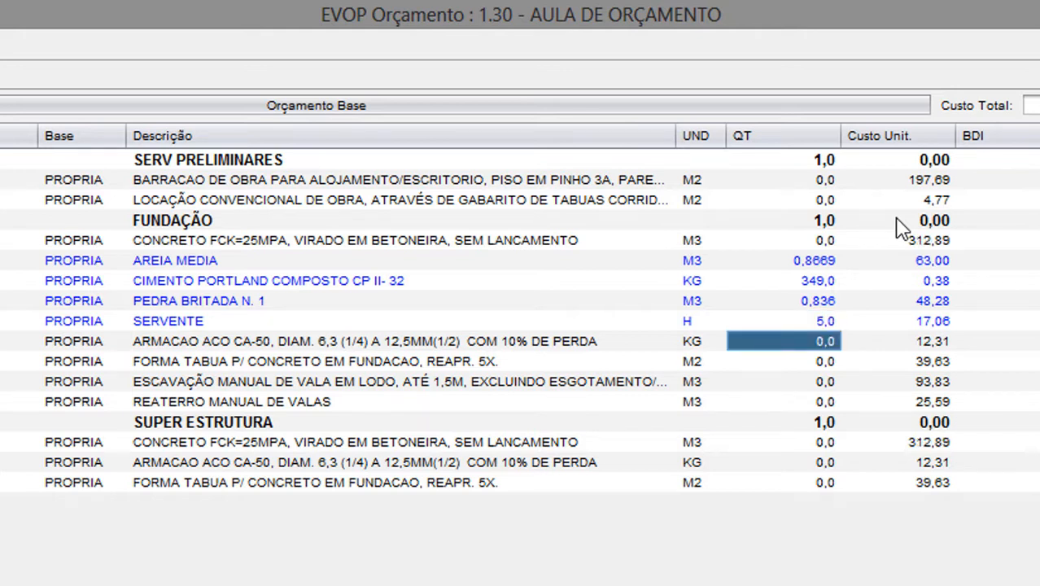
Set the quantity of CIMENTO PORTLAND COMPOSTO CP II-32 in concrete composition 2.1 to 315.
key("Up")
key("Up")
key("Up")
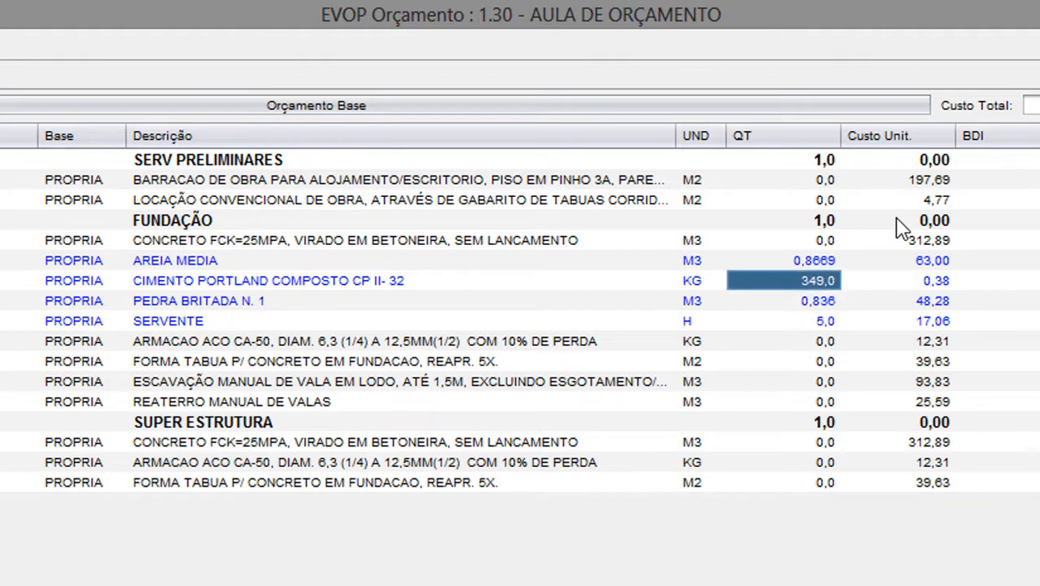
type("315")
key("Return")
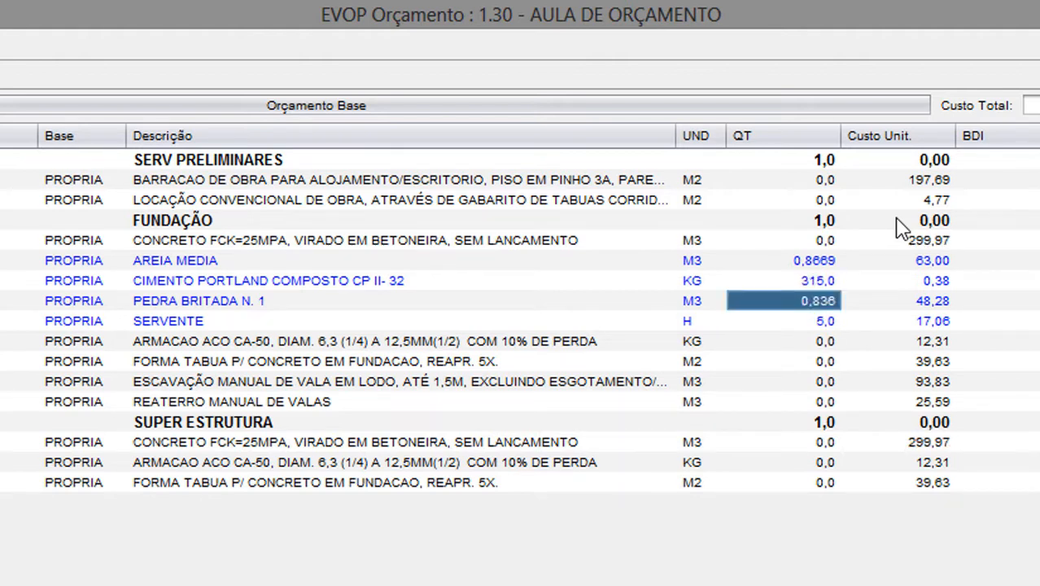
Set the quantities of AREIA MEDIA and PEDRA BRITADA N. 1 in concrete composition 2.1 to 0,8 each.
key("Up")
key("Up")
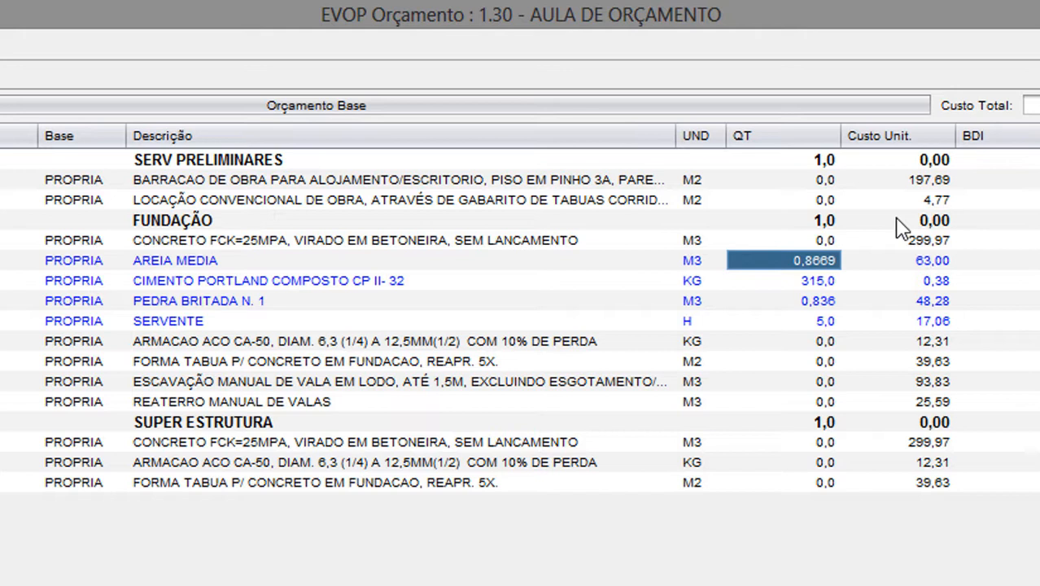
type("0,8")
key("Return")
key("Down")
type("0,")
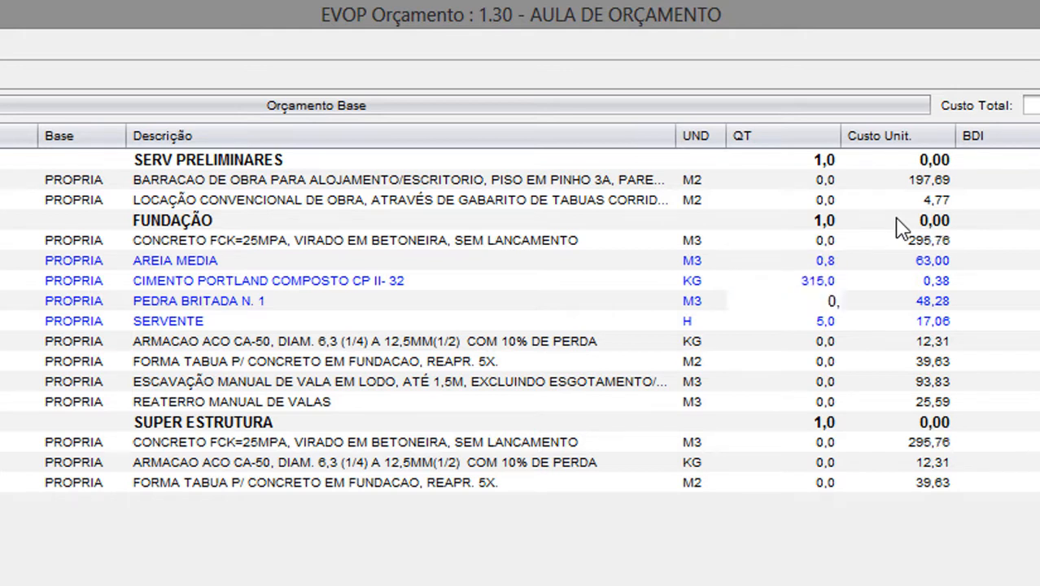
type("8")
key("Return")
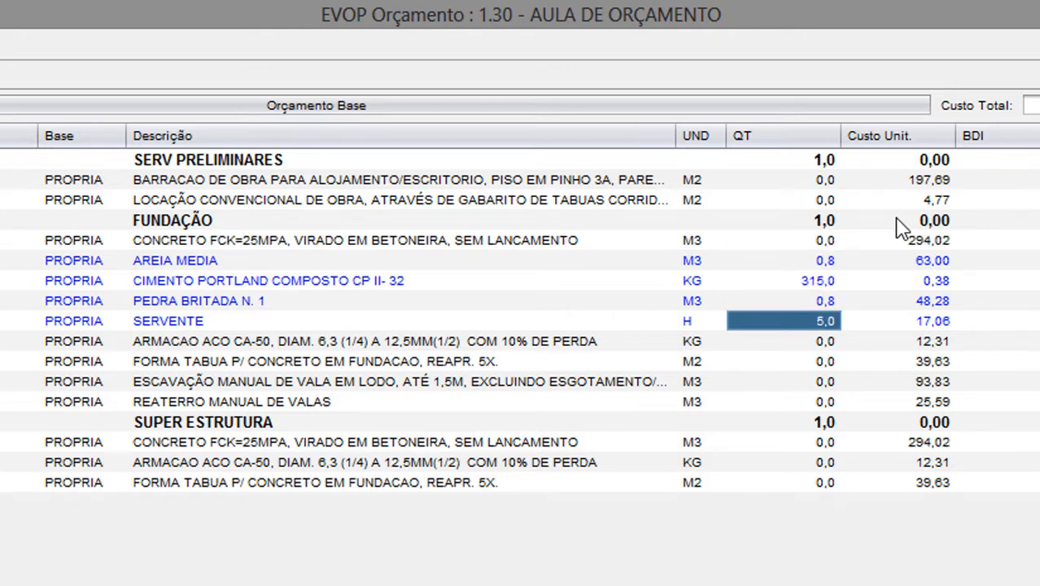
Check the unit cost of CONCRETO FCK=25MPA in FUNDAÇÃO and collapse the composition.
left_click(892, 240)
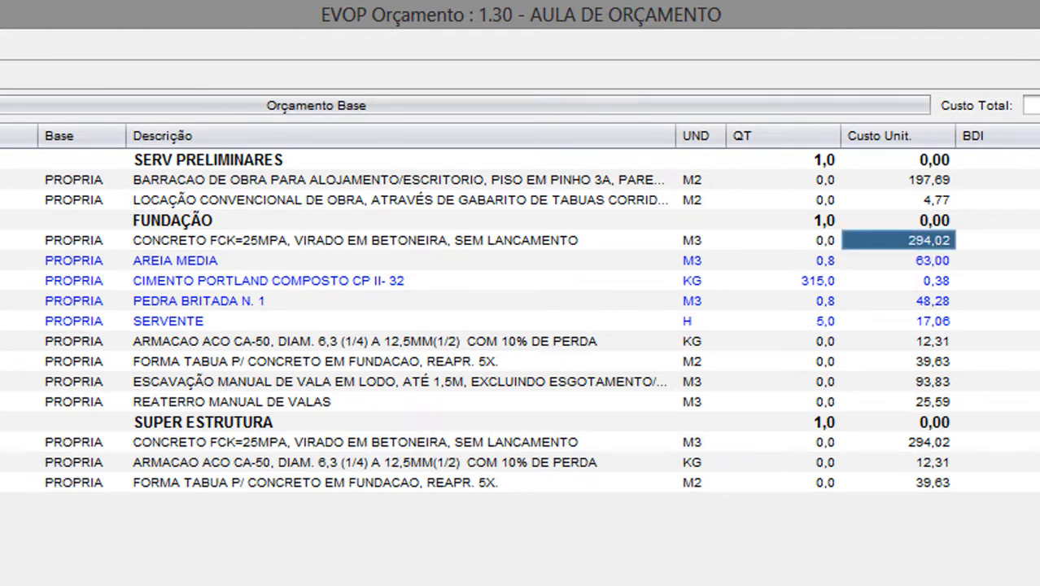
double_click(2, 240)
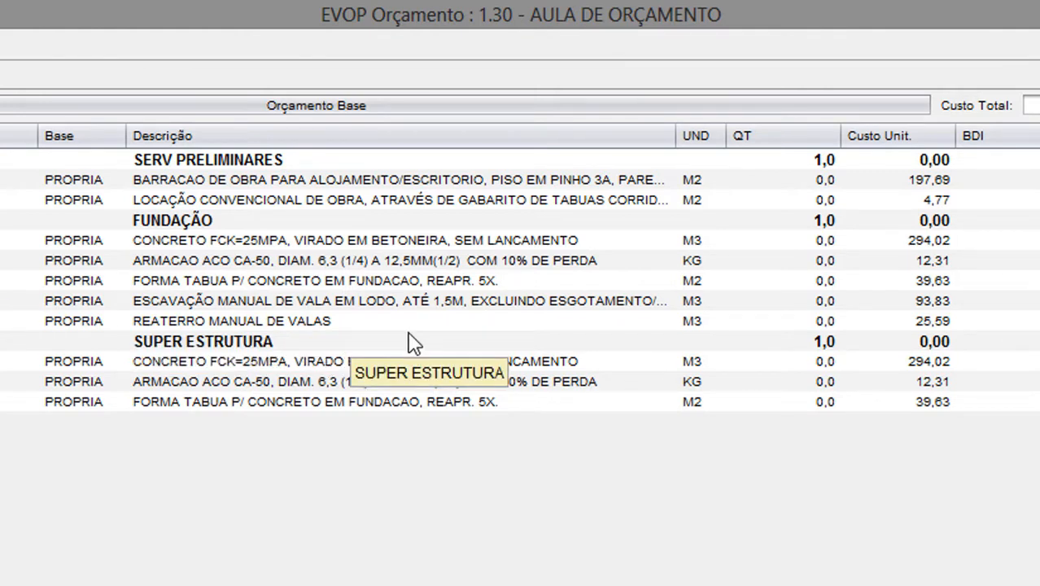
left_click(554, 227)
left_click(537, 240)
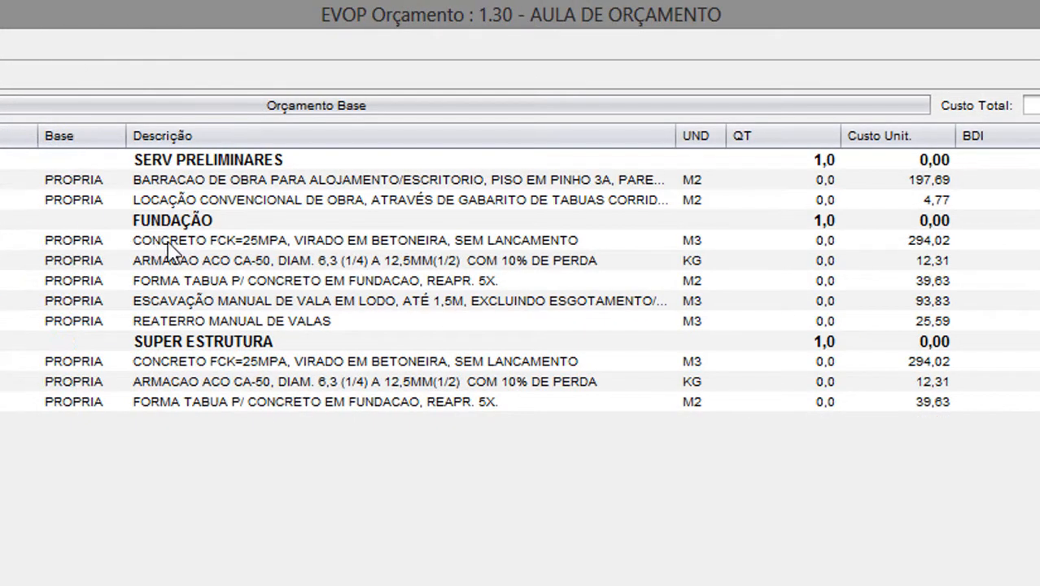
left_click(173, 242)
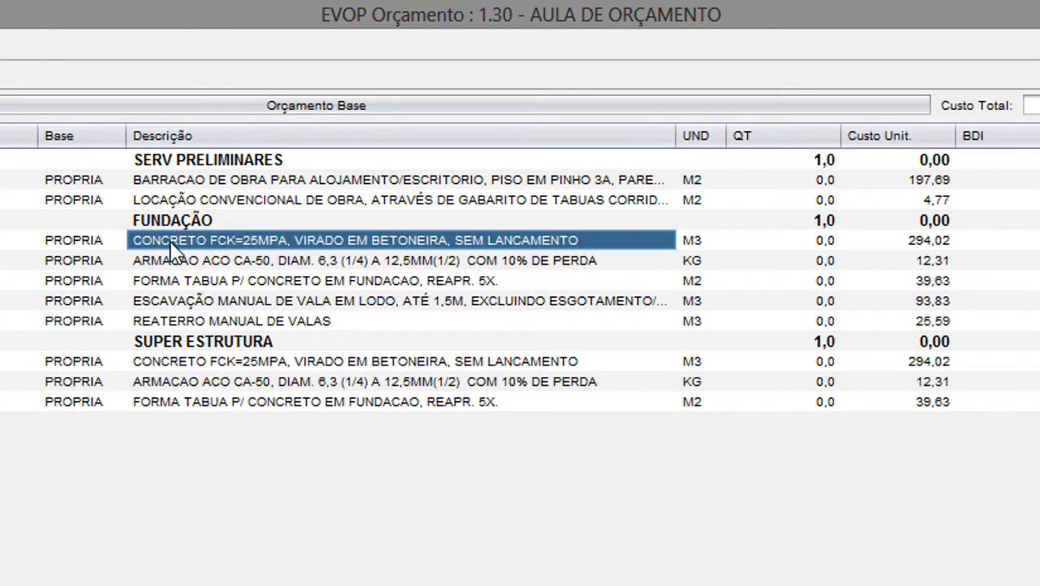
left_click(254, 207)
left_click(252, 226)
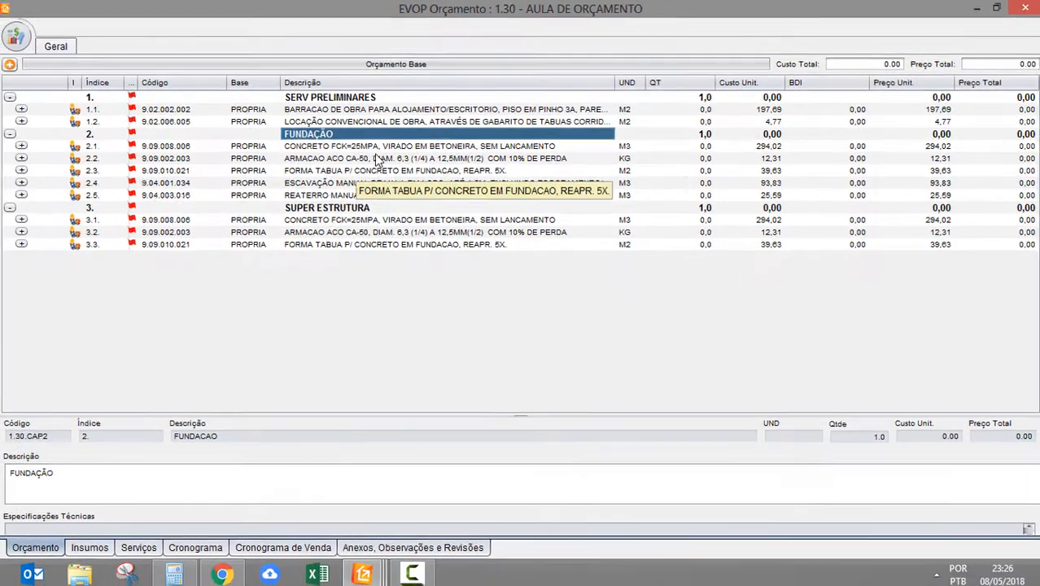
key("Insert")
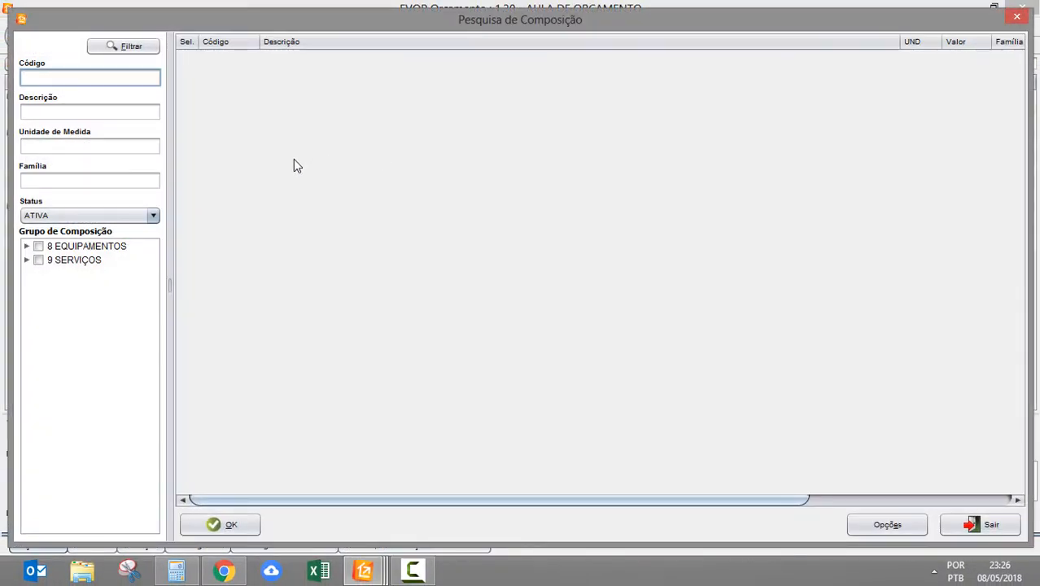
key("Tab")
type("CONCR%")
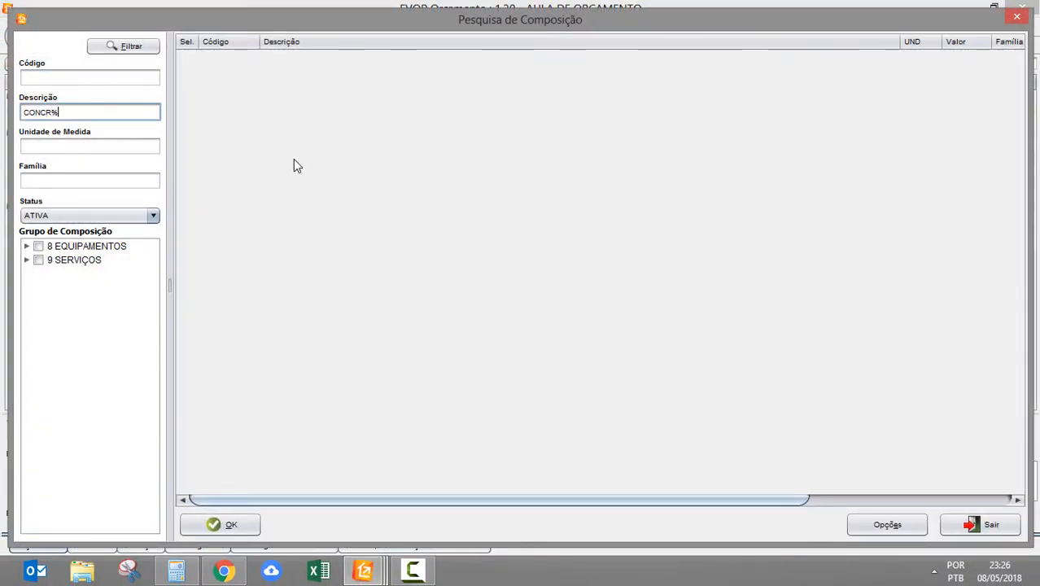
type("28")
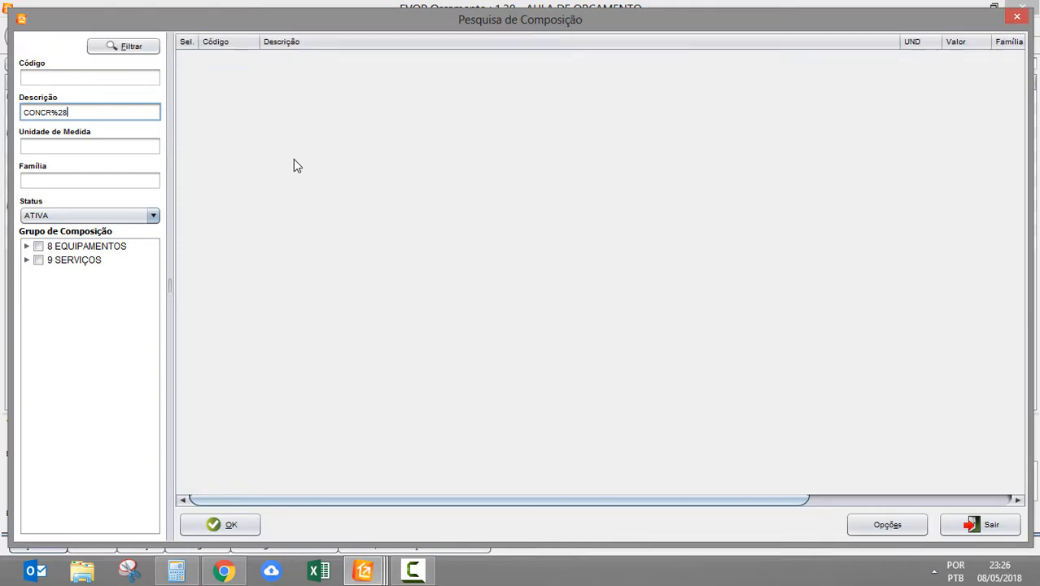
left_click(1017, 17)
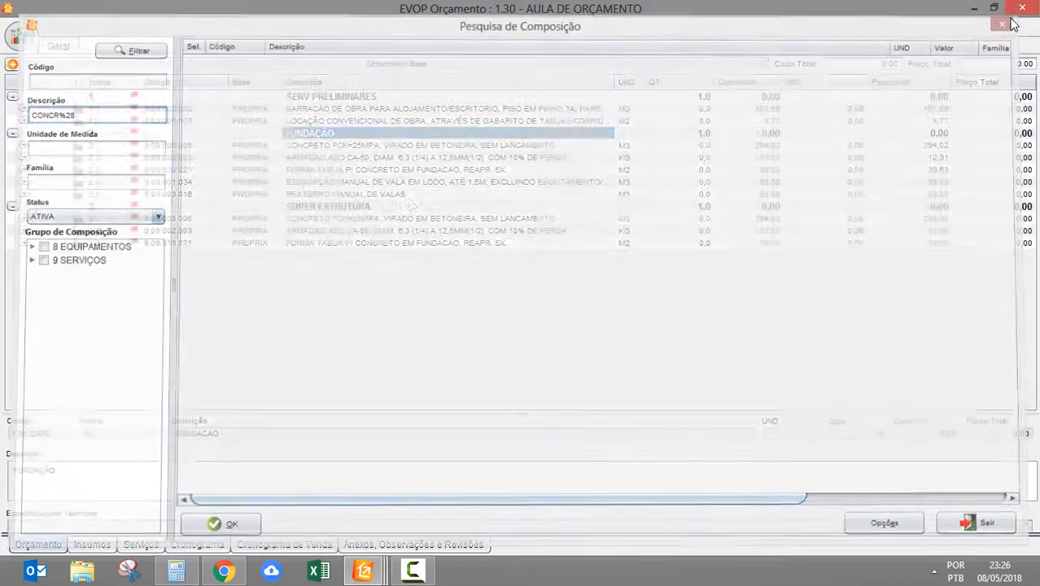
Copy composition 2.1, CONCRETO FCK=25MPA, and paste it into the FUNDAÇÃO chapter.
left_click(381, 150)
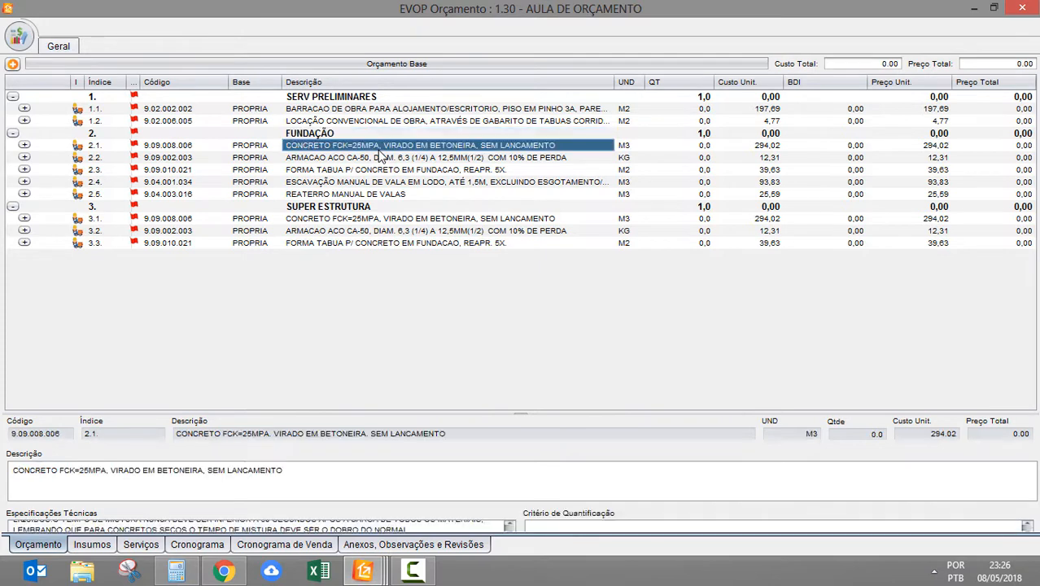
right_click(380, 154)
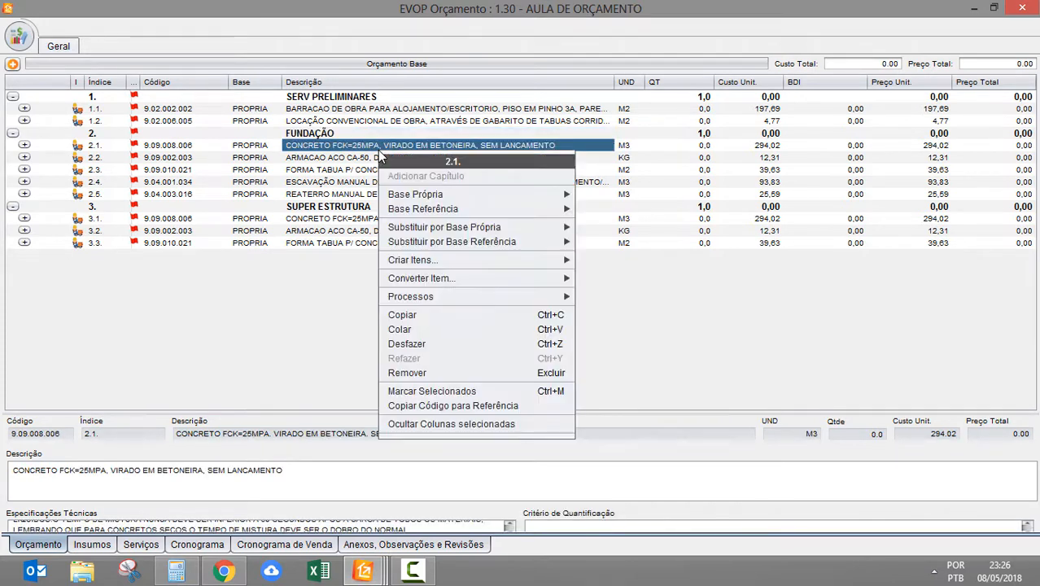
left_click(421, 313)
left_click(338, 134)
right_click(338, 134)
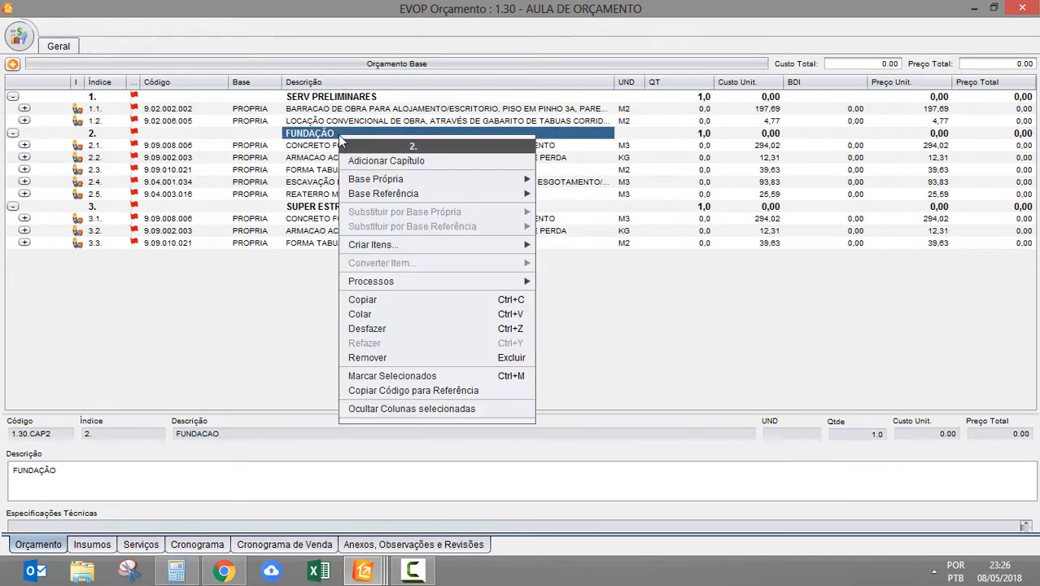
left_click(390, 313)
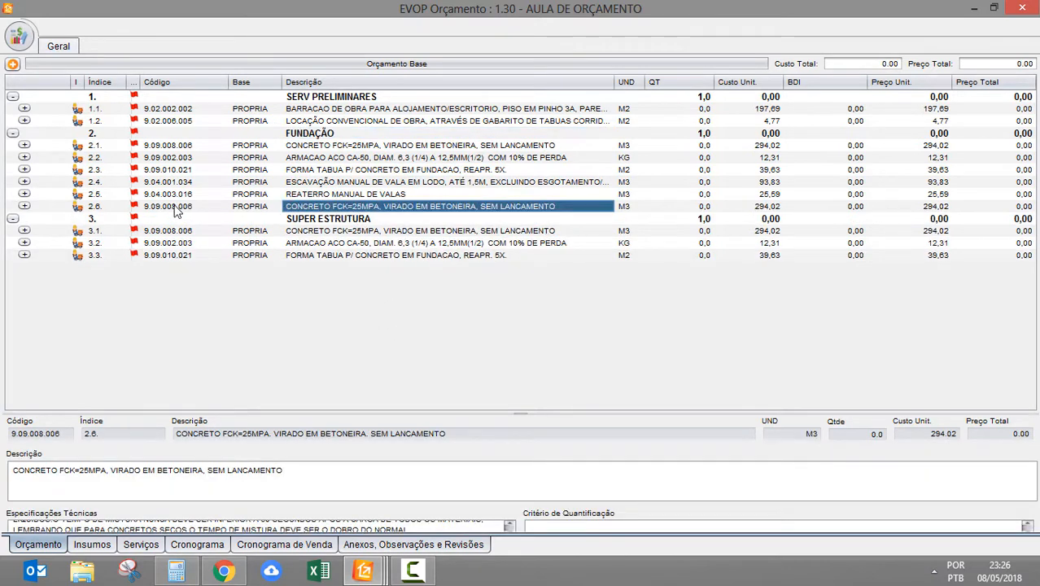
Expand the concrete compositions 2.1 and 2.6 and compare their codes and component quantities.
left_click(25, 206)
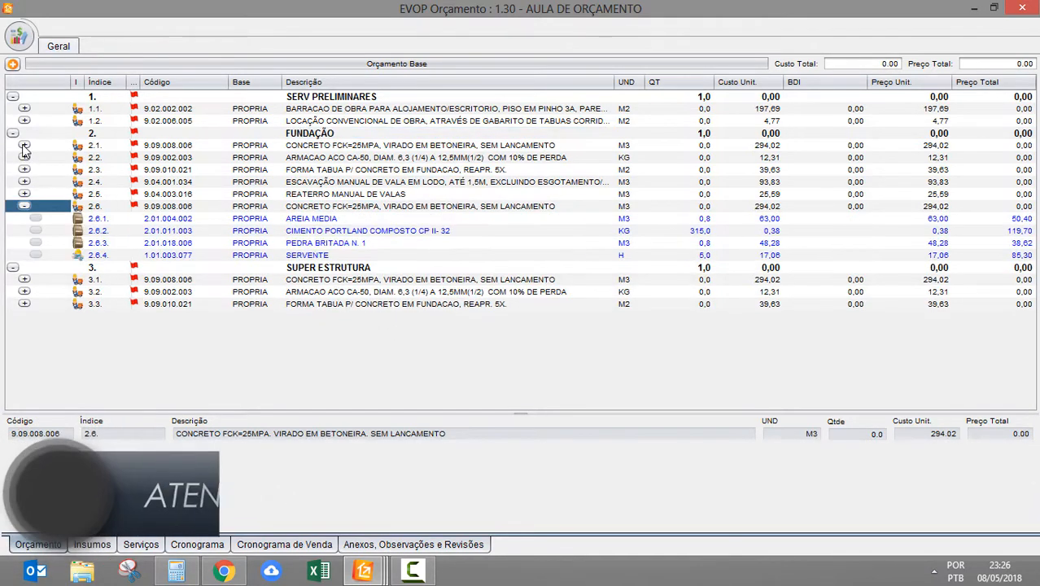
left_click(24, 145)
left_click(708, 267)
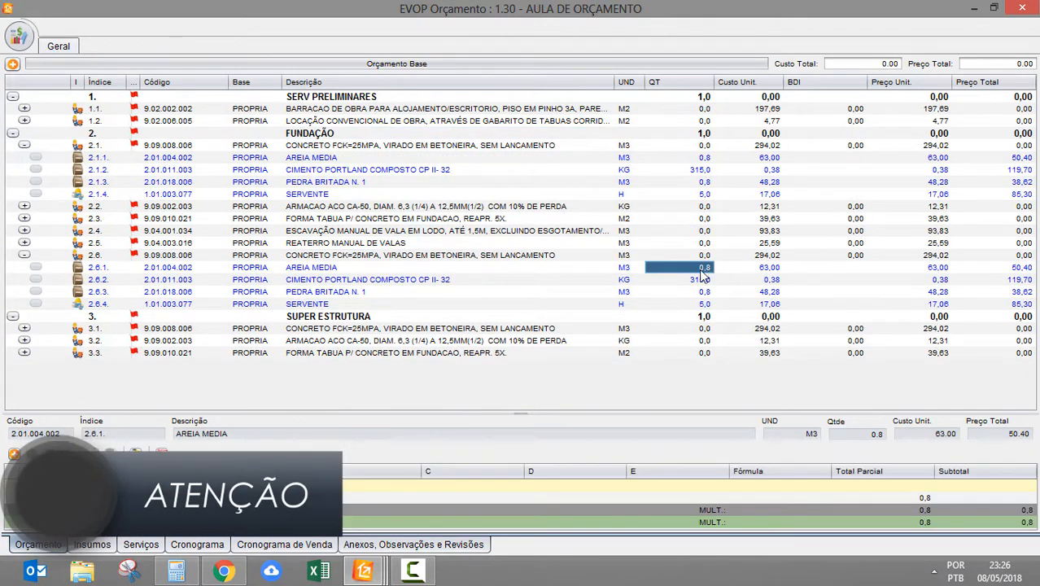
left_click(174, 255)
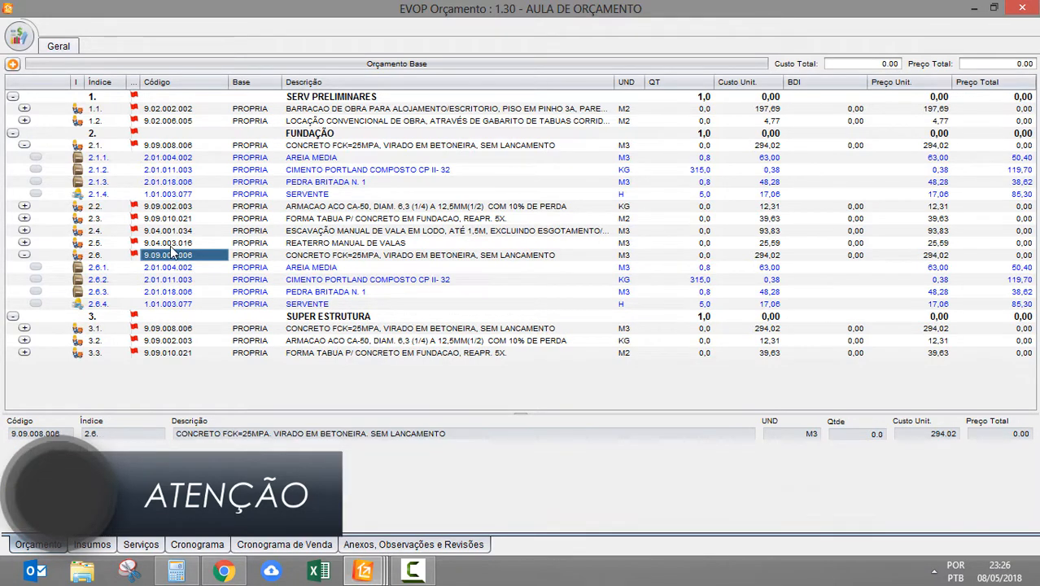
left_click(176, 149)
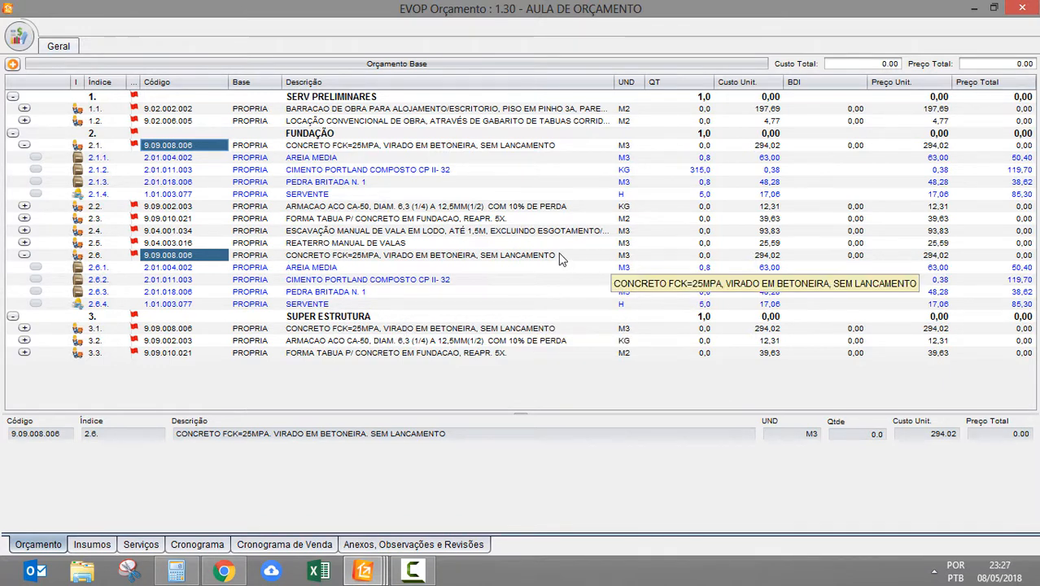
Set the quantity of AREIA MEDIA in the copied concrete composition 2.6 to 0,85 and compare it with composition 2.1.
left_click(694, 268)
type("0,85")
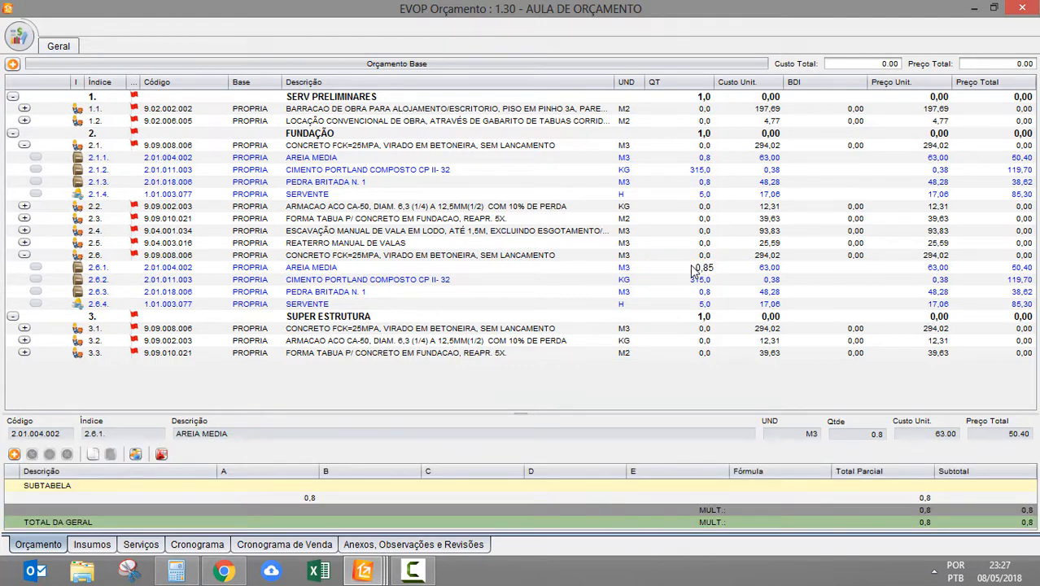
key("Return")
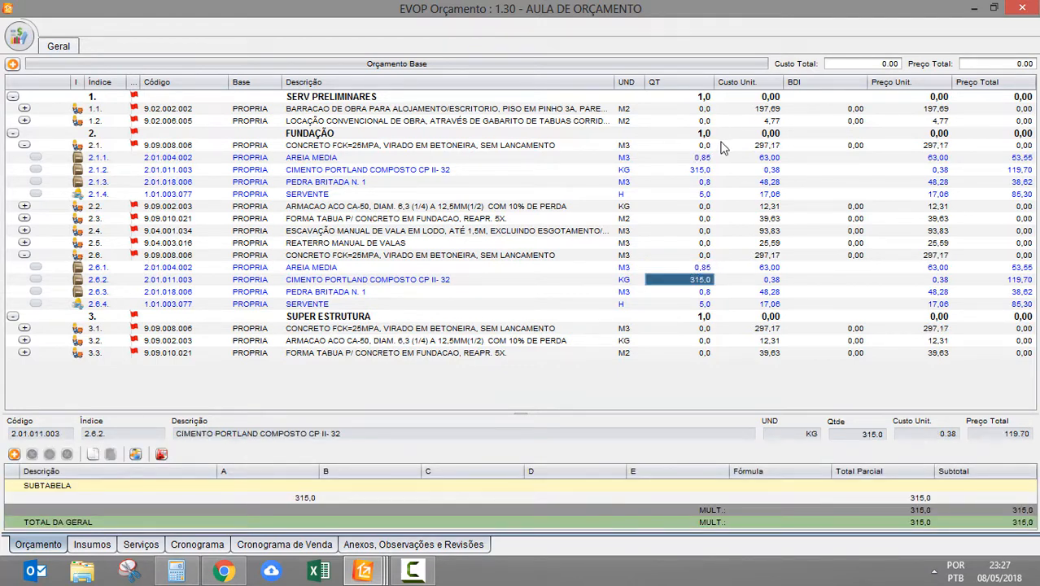
left_click(708, 158)
Set the quantity of AREIA MEDIA in composition 2.6 back to 0,8 and select that composition.
left_click(698, 269)
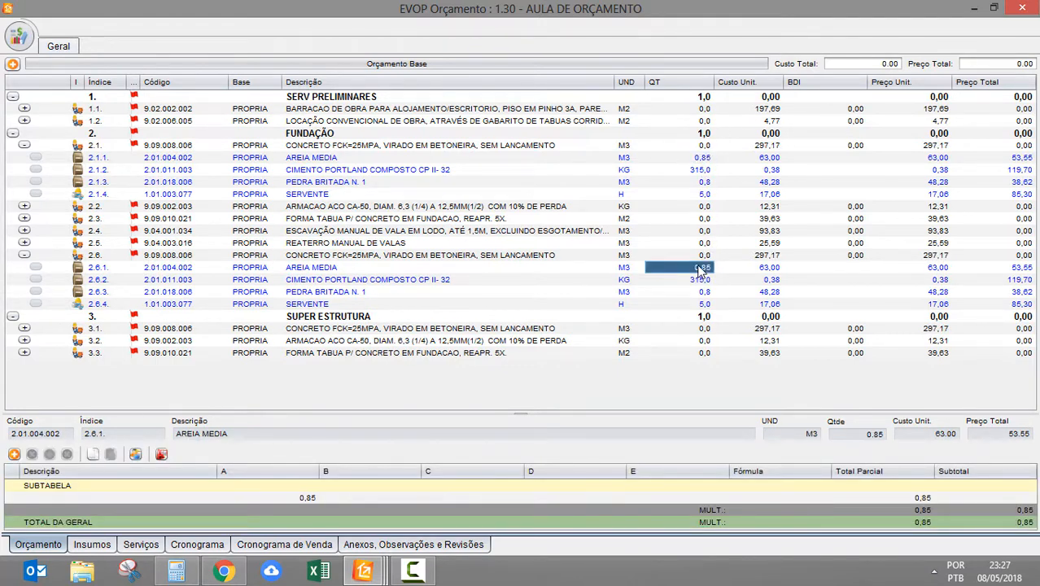
type("0,")
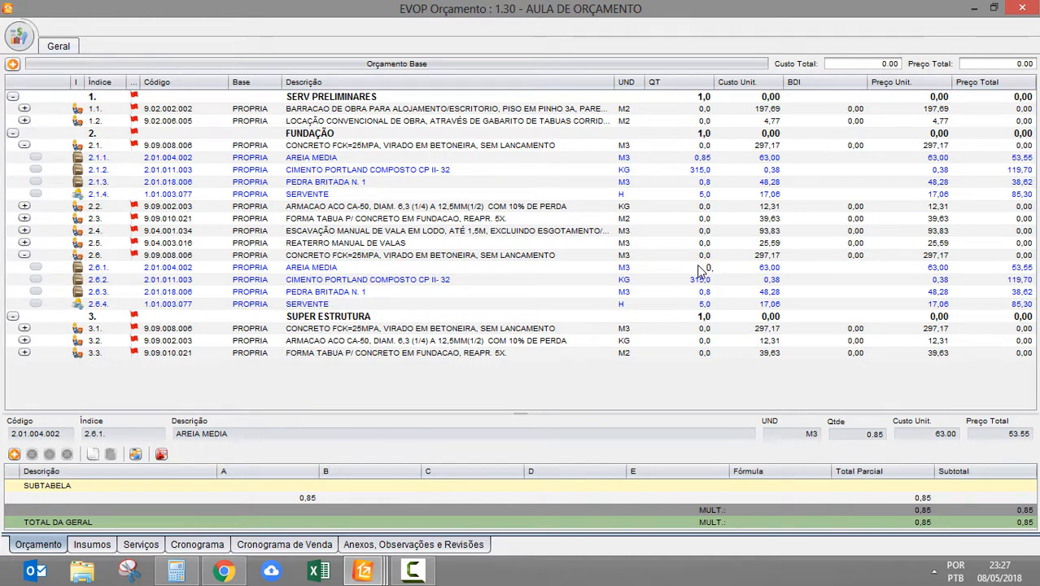
key("Return")
left_click(330, 258)
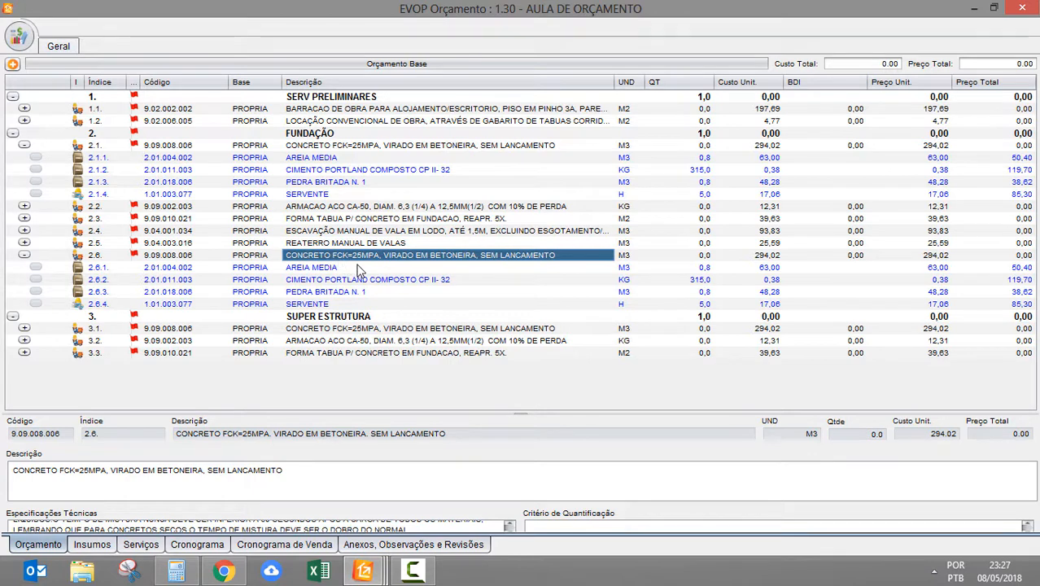
Rename component AREIA MEDIA in composition 2.6 to AREIA MEDIA XXX and compare it with the same component in composition 2.1.
left_click(360, 271)
left_click(364, 273)
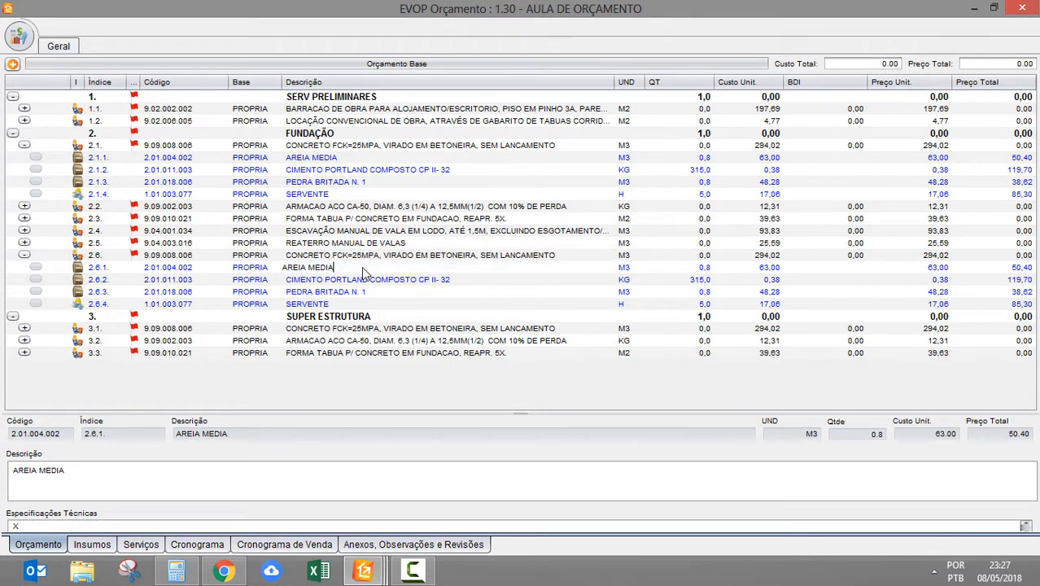
type("XXX")
left_click(373, 290)
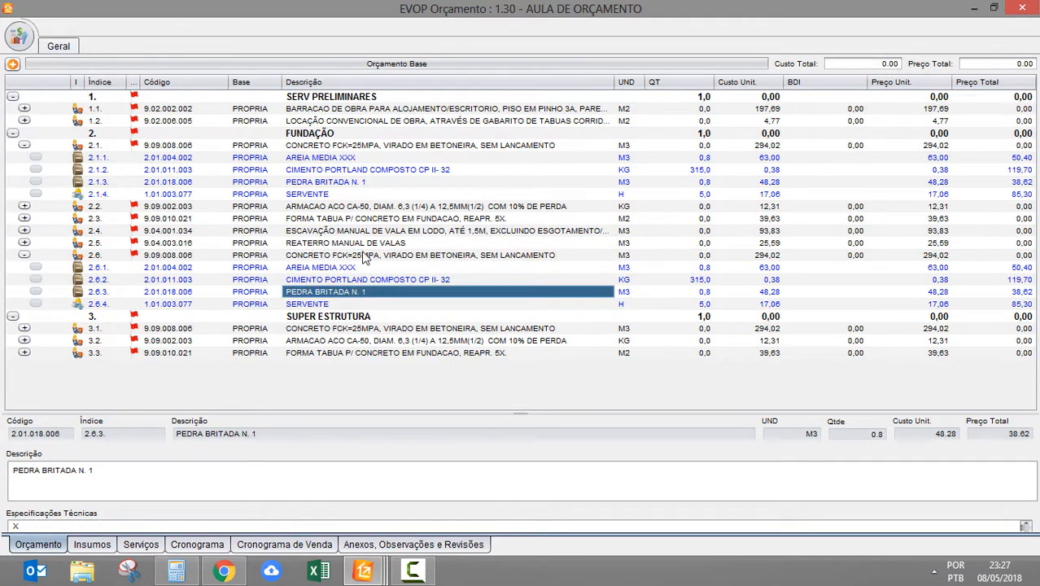
left_click(364, 161)
left_click(367, 271)
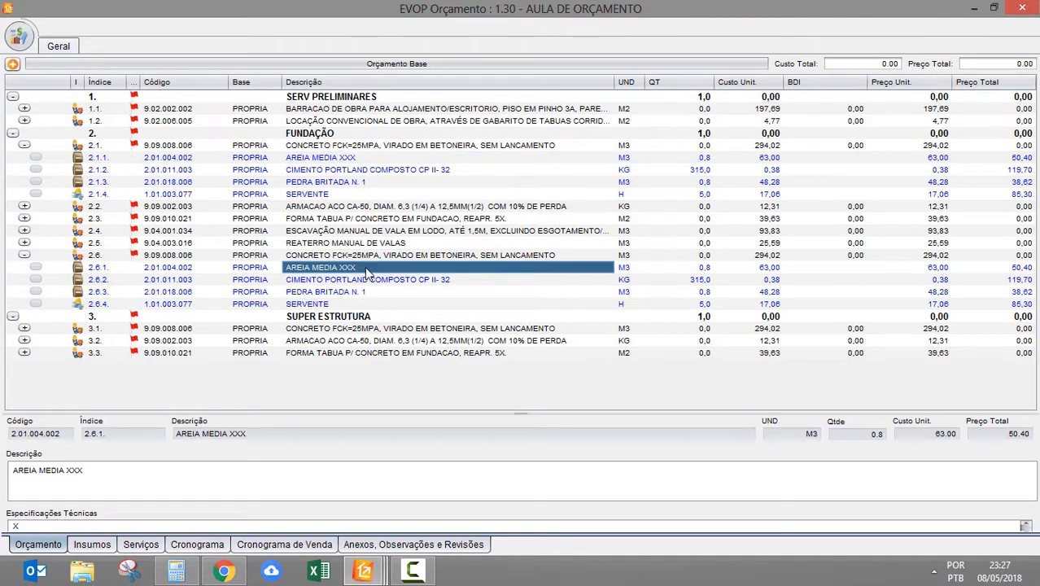
Remove the XXX suffix from the description of component AREIA MEDIA in composition 2.6.
left_click(368, 273)
key("BackSpace")
key("BackSpace")
key("BackSpace")
key("Return")
Convert composition 2.6, CONCRETO FCK=25MPA, into an analytical composition of the budget that keeps its items.
left_click(384, 260)
right_click(385, 267)
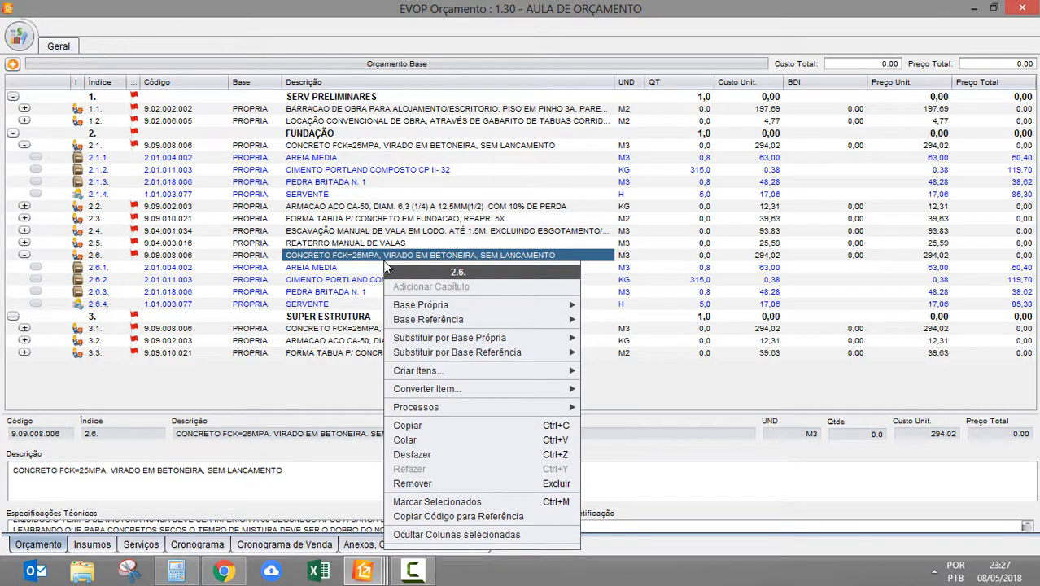
mouse_move(484, 386)
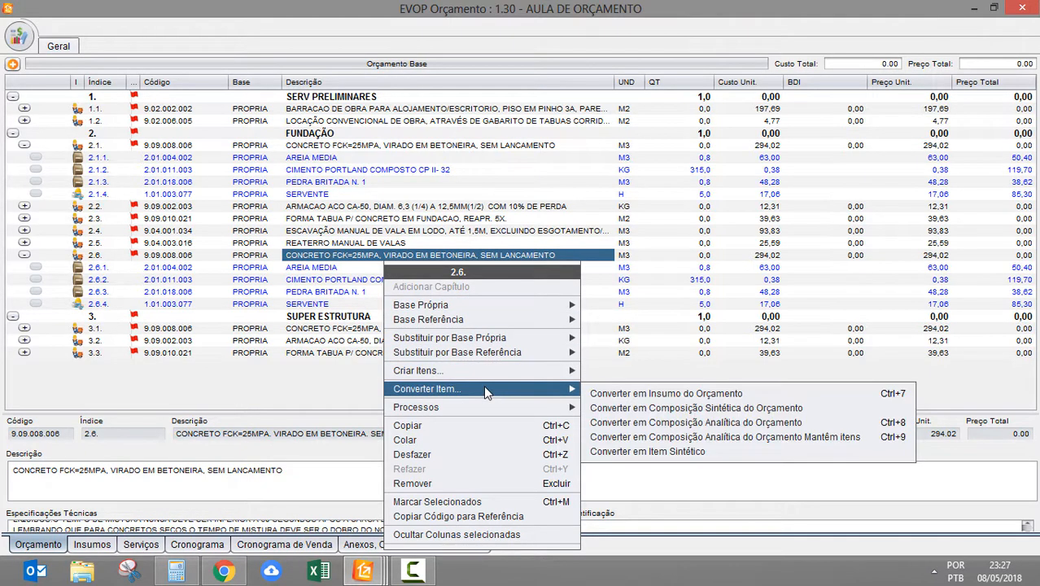
left_click(831, 443)
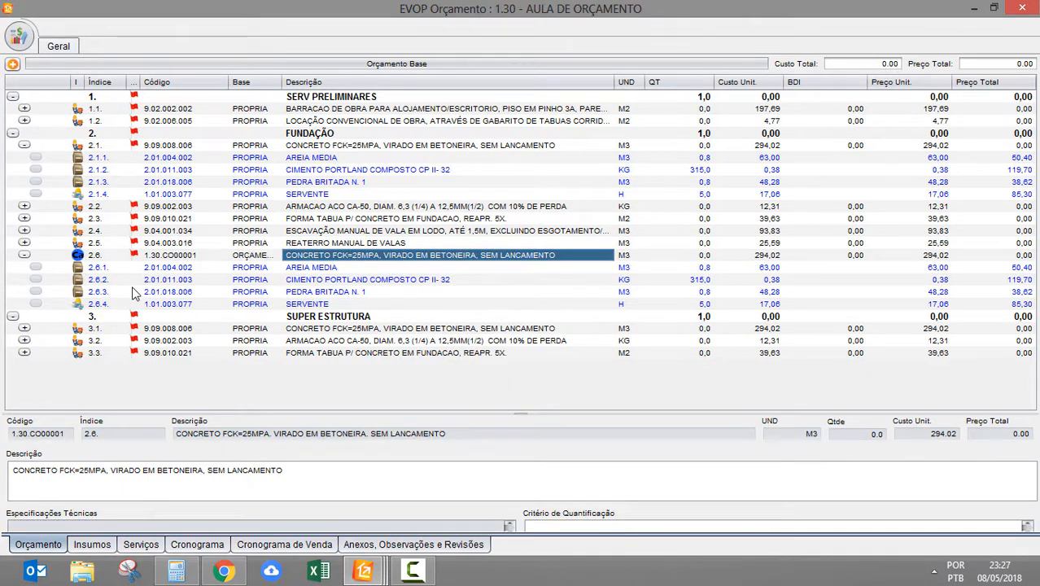
Check the code and base of composition 2.6 and compare its base with that of composition 2.1.
left_click(181, 259)
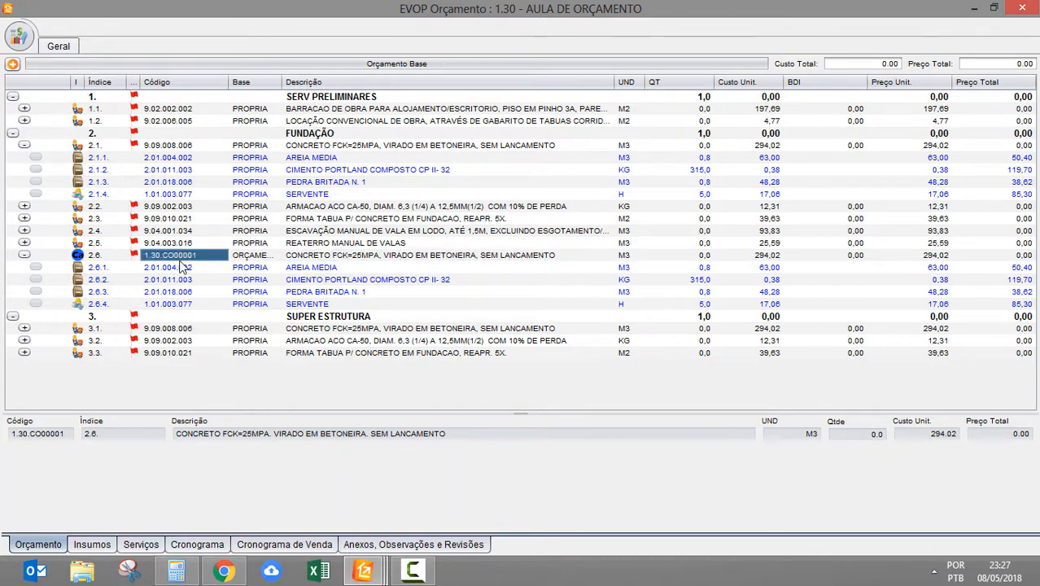
left_click(243, 259)
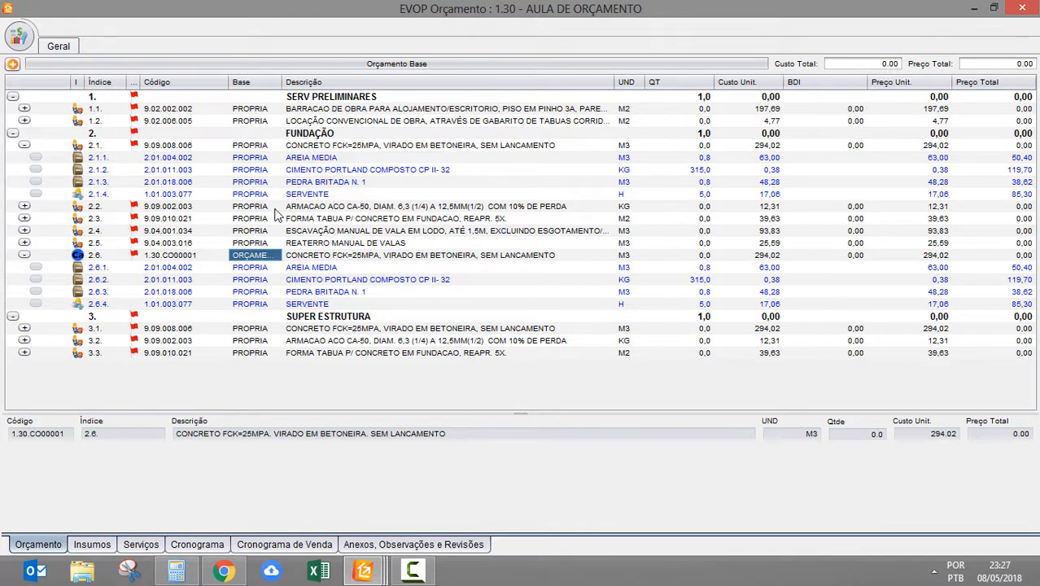
left_click(258, 146)
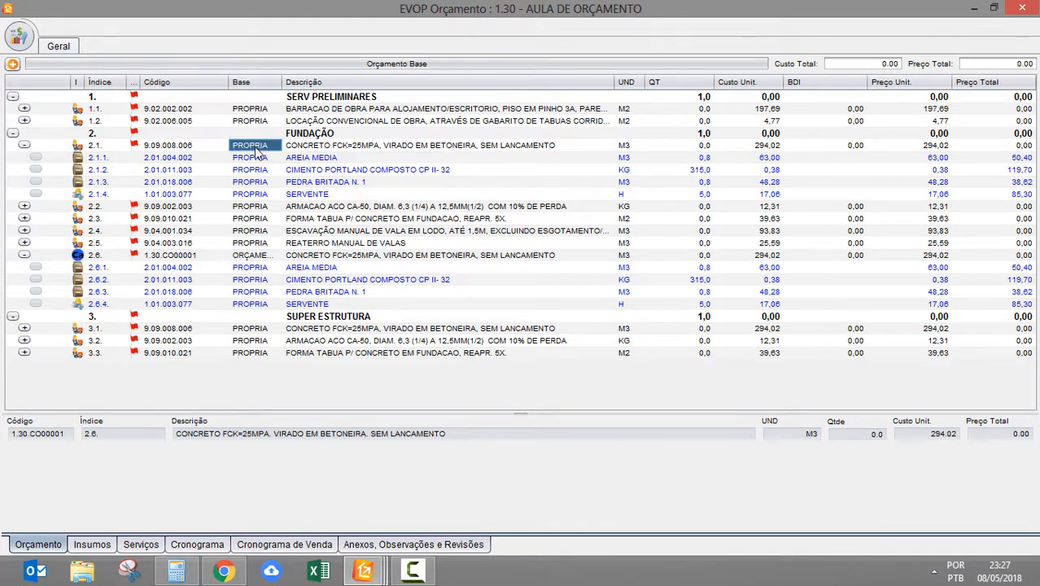
left_click(250, 257)
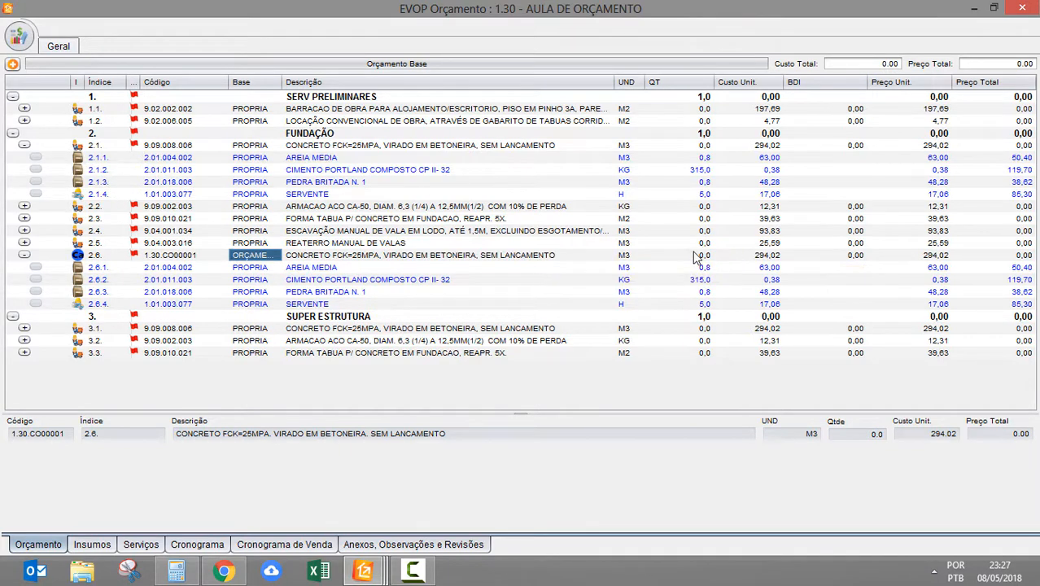
Change the strength in the description of composition 2.6 so it reads CONCRETO FCK=28 MPA, VIRADO EM BETONEIRA, SEM LANCAMENTO.
left_click(365, 268)
left_click(364, 256)
double_click(364, 256)
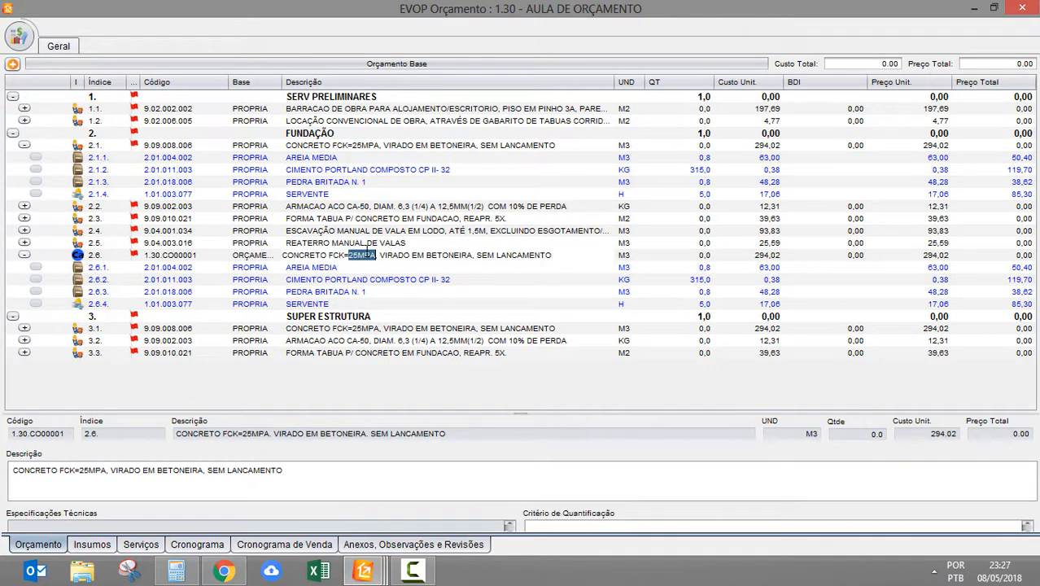
left_click(362, 258)
key("BackSpace")
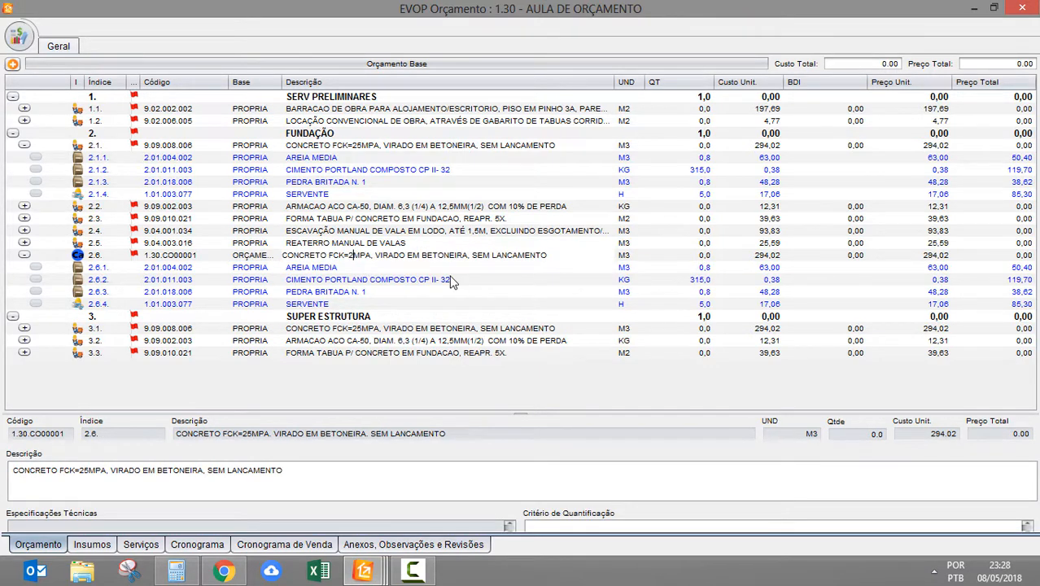
type("8")
key("Return")
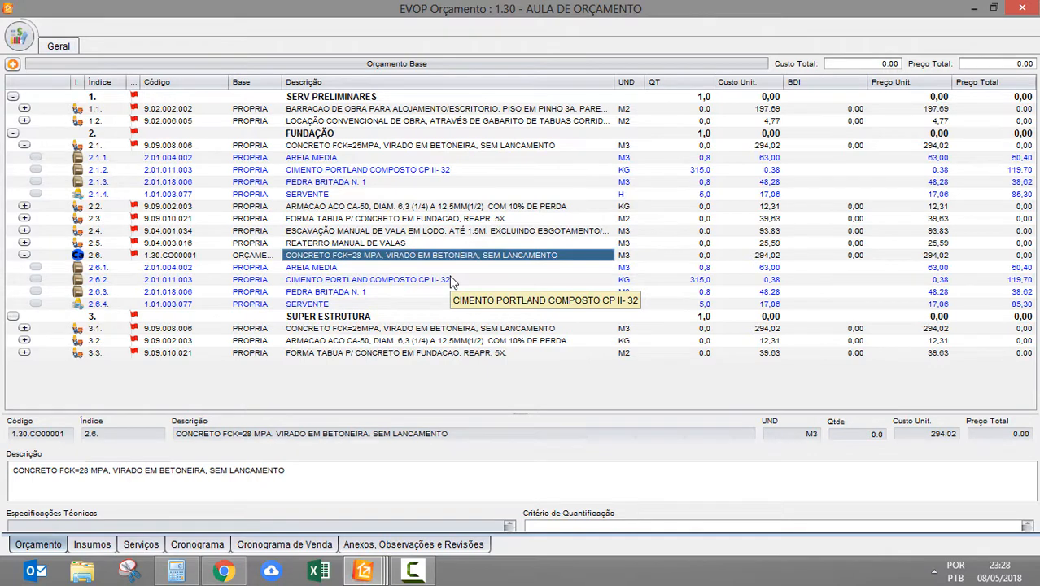
Set the quantity of CIMENTO PORTLAND COMPOSTO CP II-32 in composition 2.6 to 335 and compare its unit cost with composition 2.1.
left_click(690, 269)
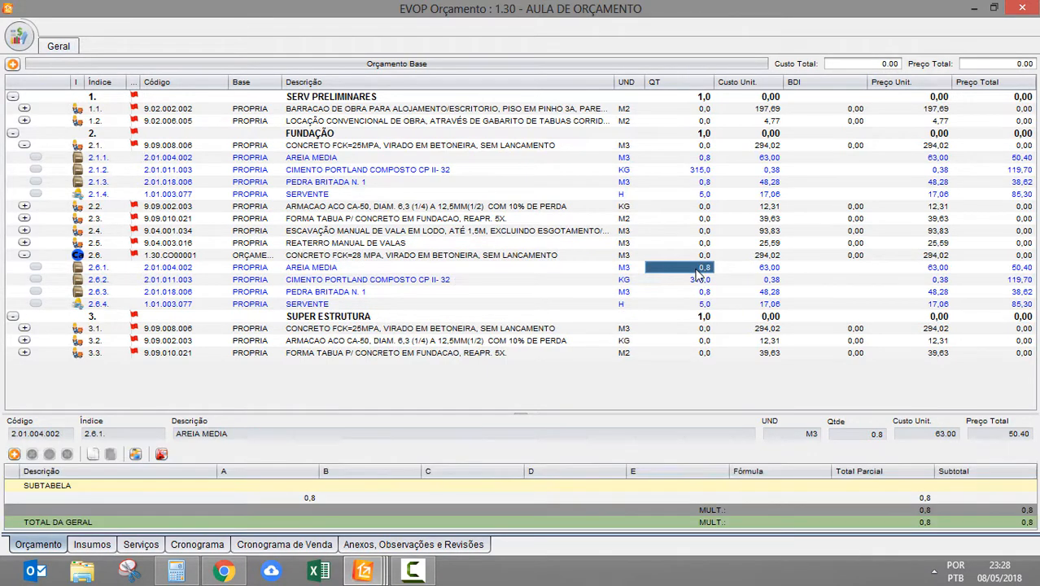
left_click(716, 293)
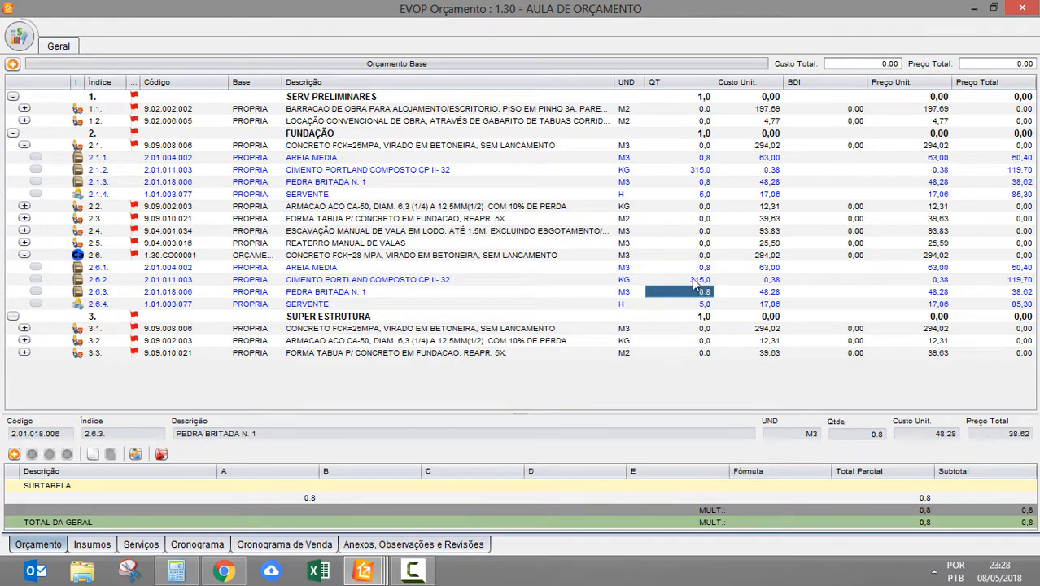
left_click(692, 280)
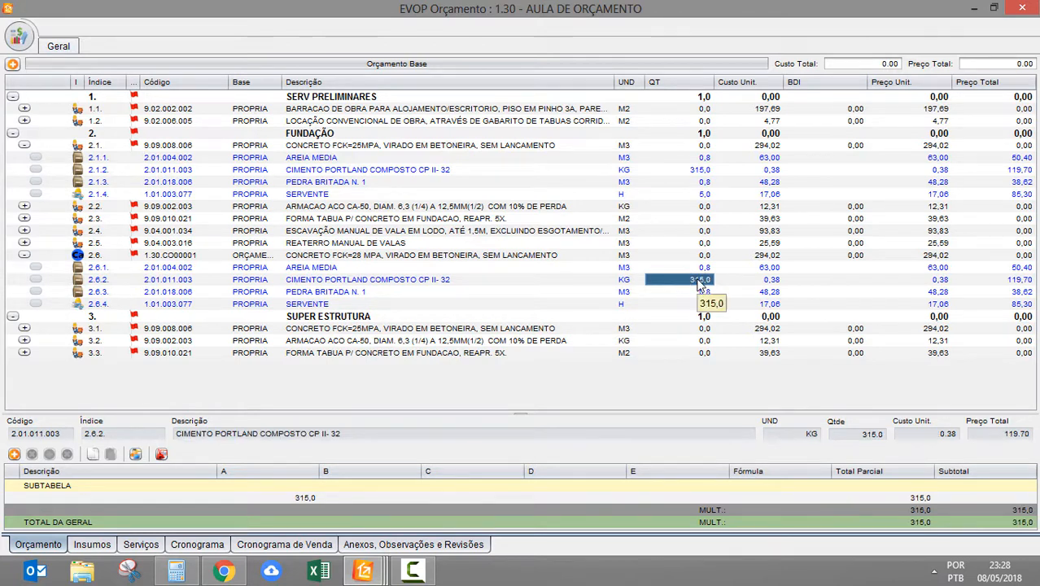
left_click(697, 283)
key("Return")
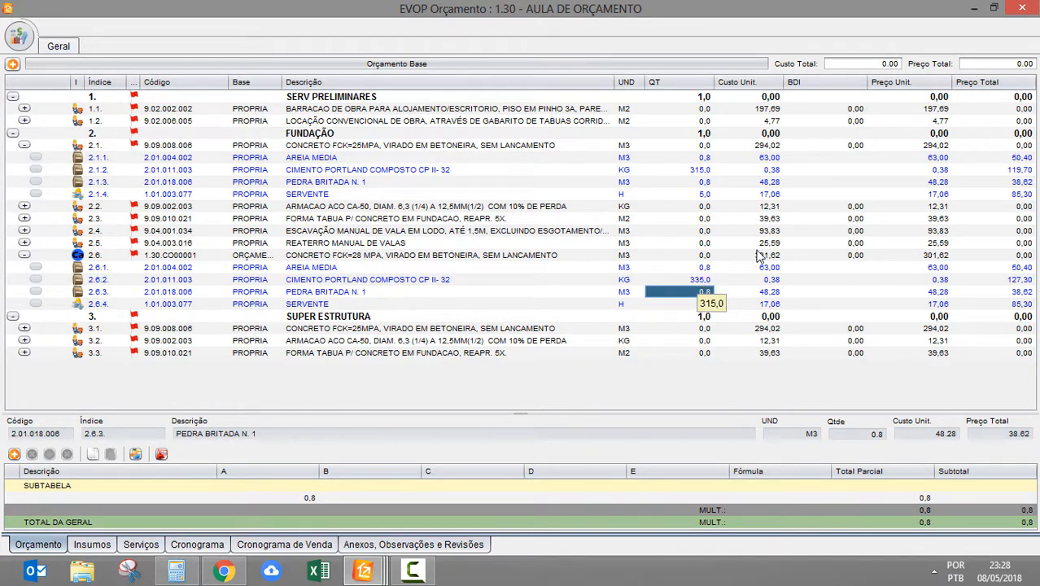
left_click(768, 146)
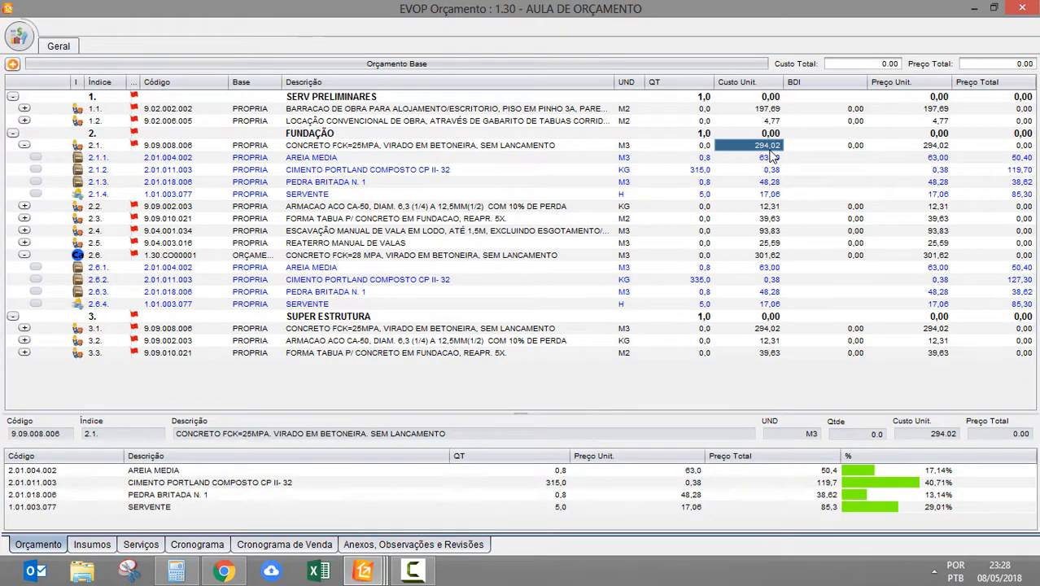
left_click(759, 256)
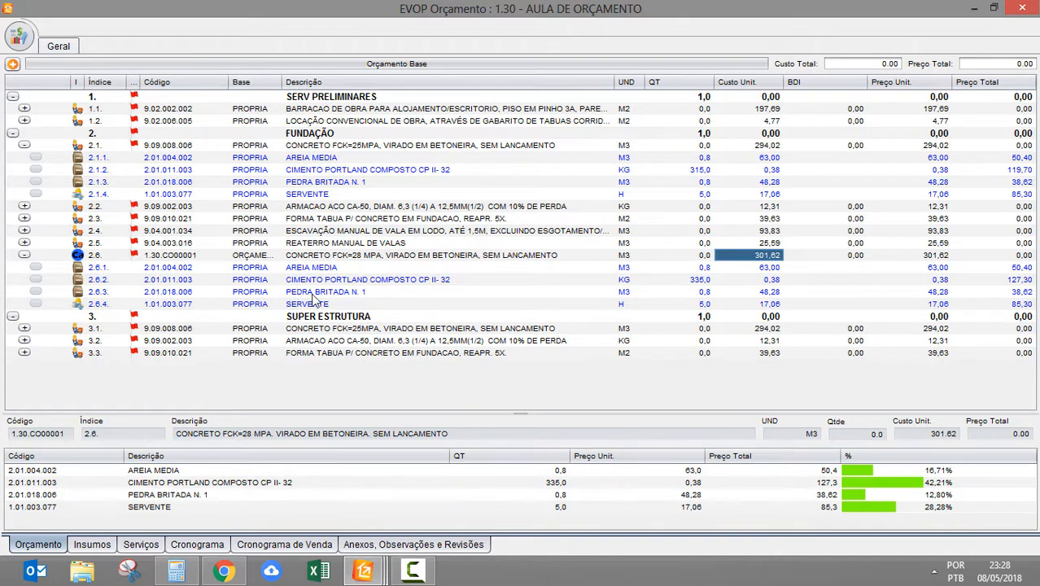
Review composition 2.6 and its components AREIA MEDIA, CIMENTO PORTLAND, PEDRA BRITADA and SERVENTE, including the composition and component codes.
left_click(402, 259)
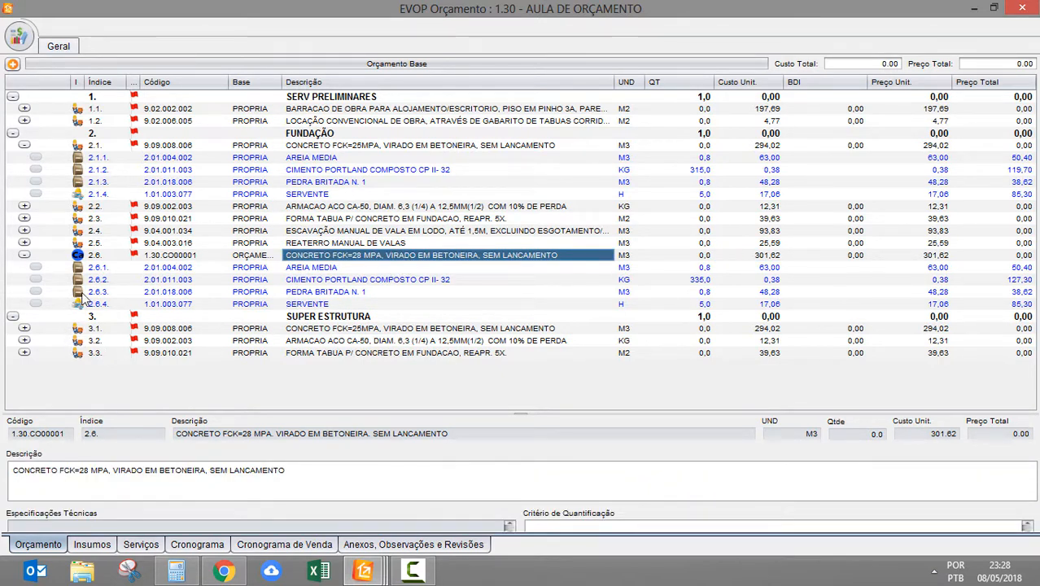
left_click(394, 269)
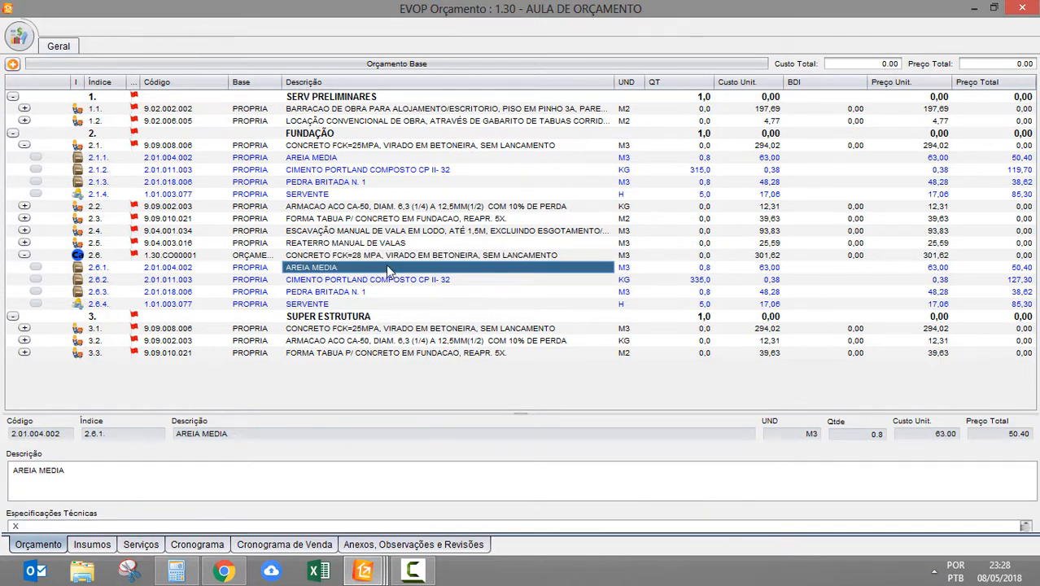
left_click(376, 257)
left_click(338, 269)
left_click(339, 281)
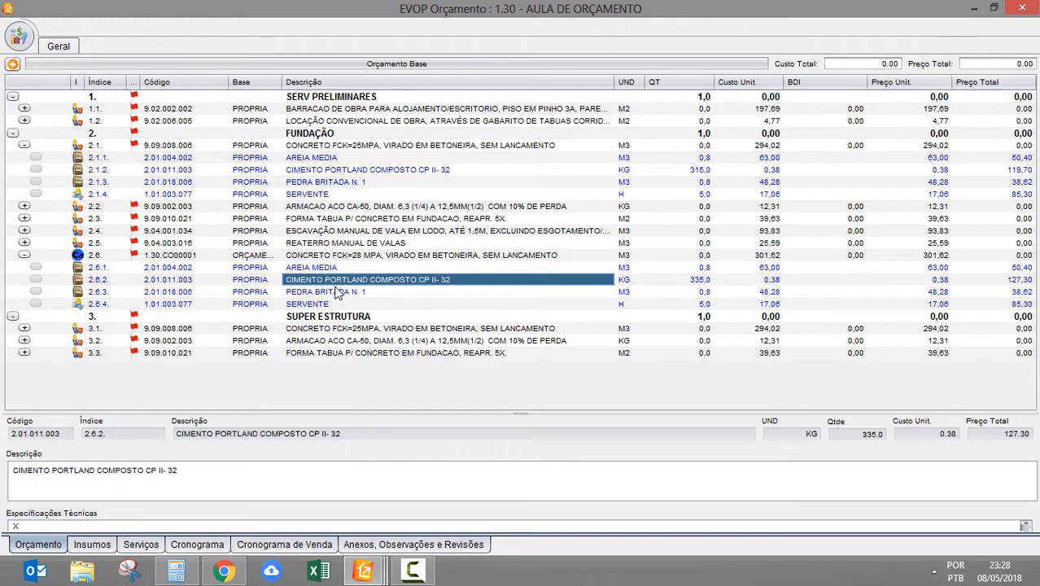
left_click(334, 293)
left_click(324, 305)
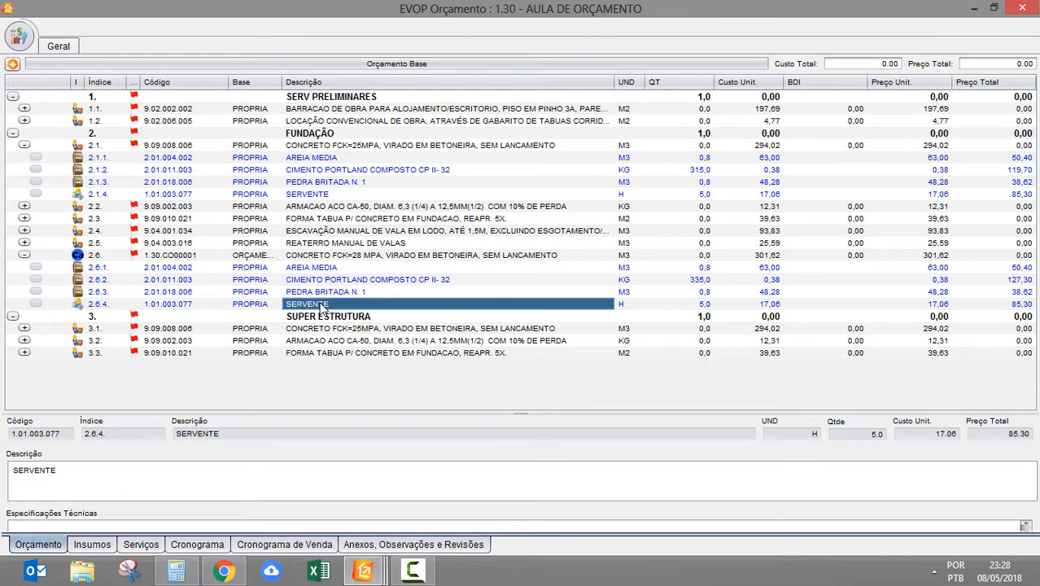
left_click(320, 267)
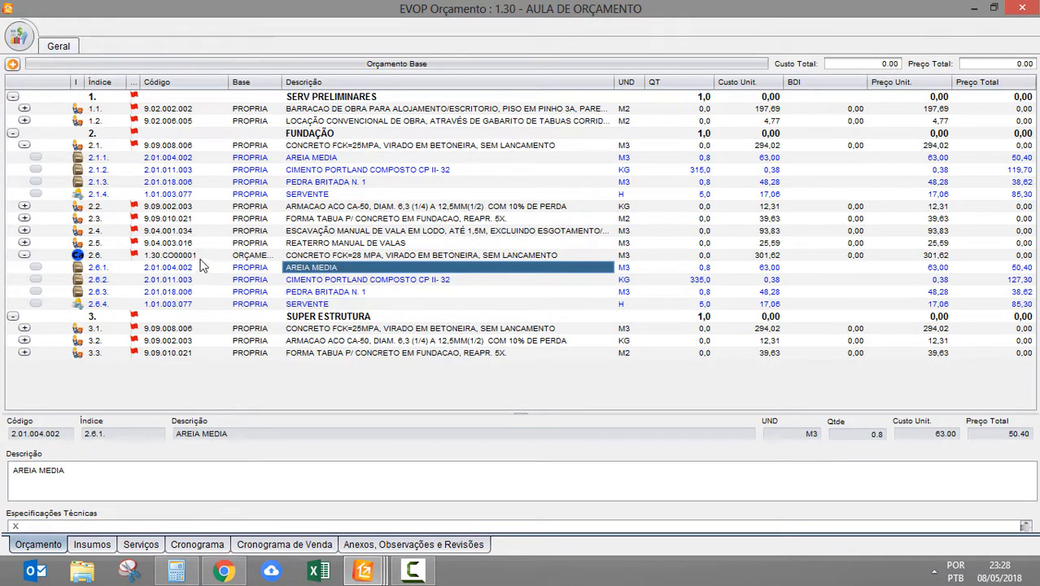
left_click(198, 257)
left_click(168, 269)
left_click(329, 269)
Send composition 2.6, CONCRETO FCK=28 MPA, from the budget to the own base.
left_click(343, 258)
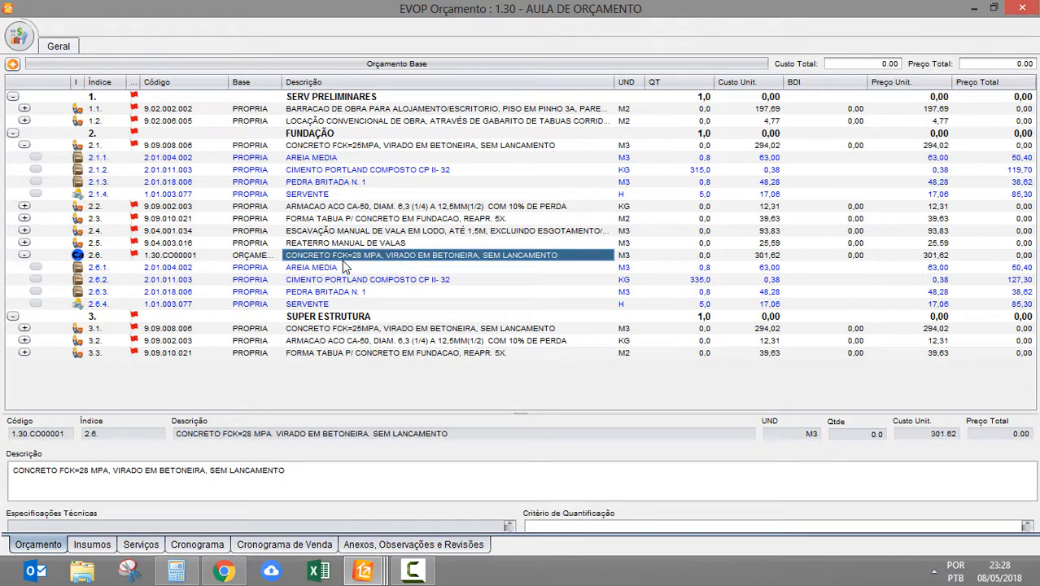
right_click(315, 262)
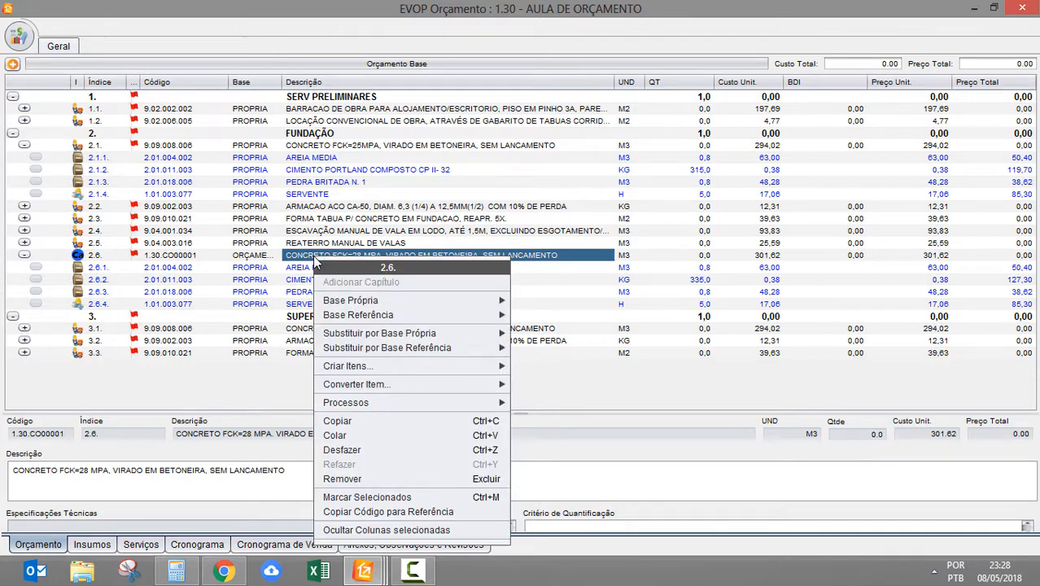
mouse_move(468, 396)
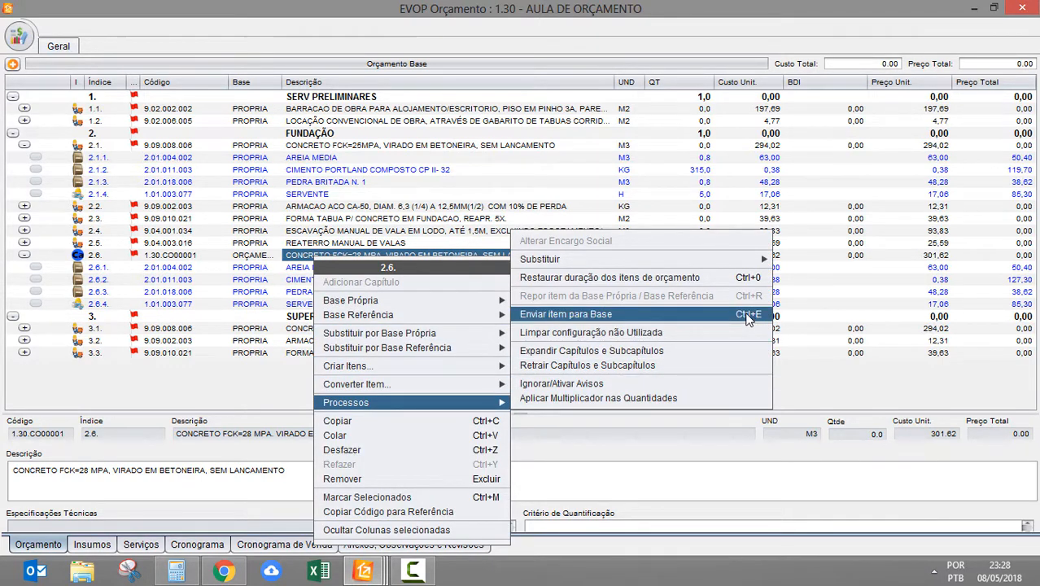
left_click(747, 315)
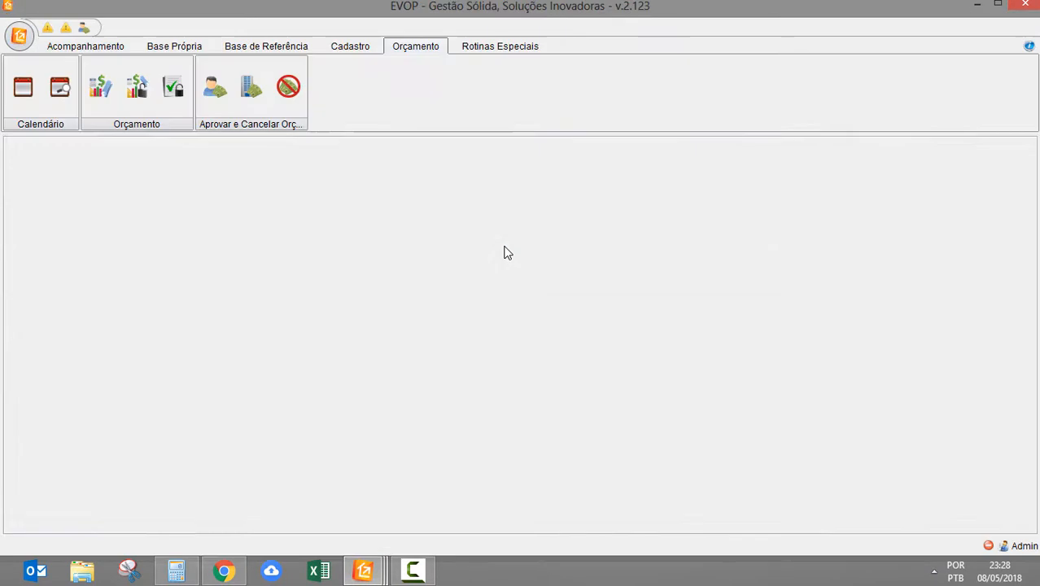
Check the description in the composition registration and reorder the Resumo table's columns to %, Tipo, Valor.
left_click_drag(463, 206, 656, 219)
left_click(585, 239)
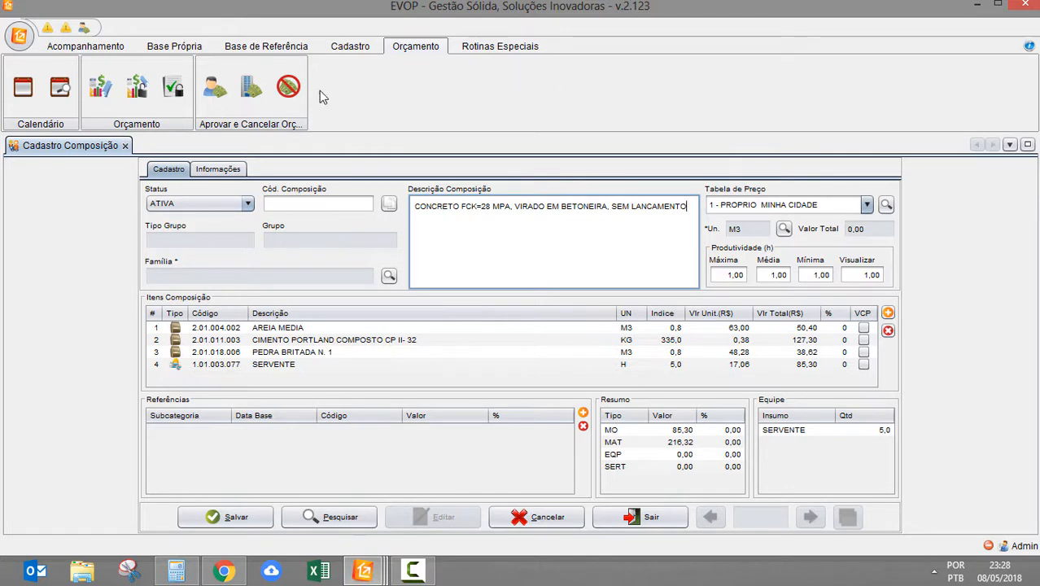
left_click_drag(624, 417, 723, 414)
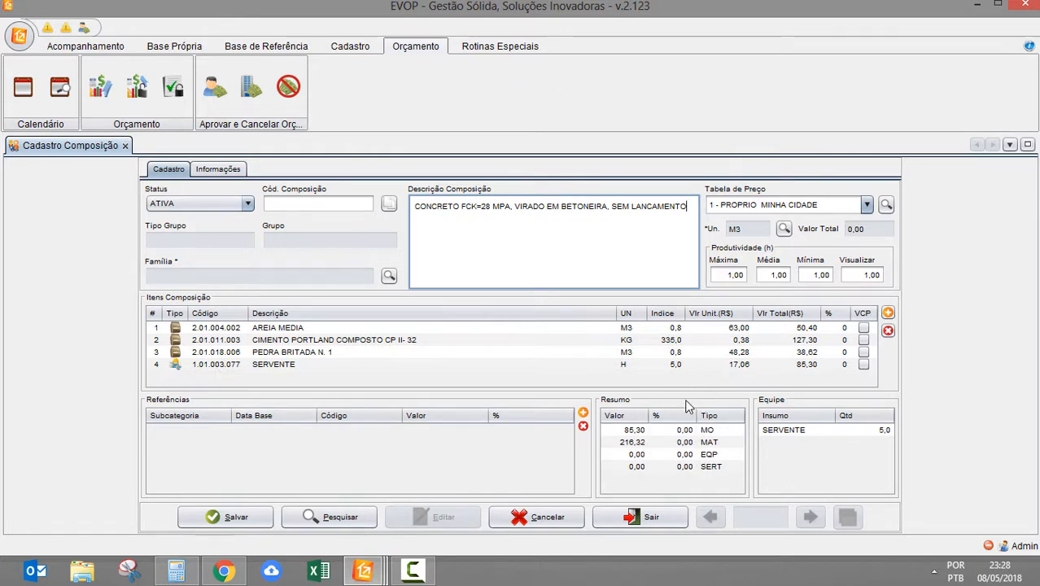
left_click_drag(614, 416, 729, 416)
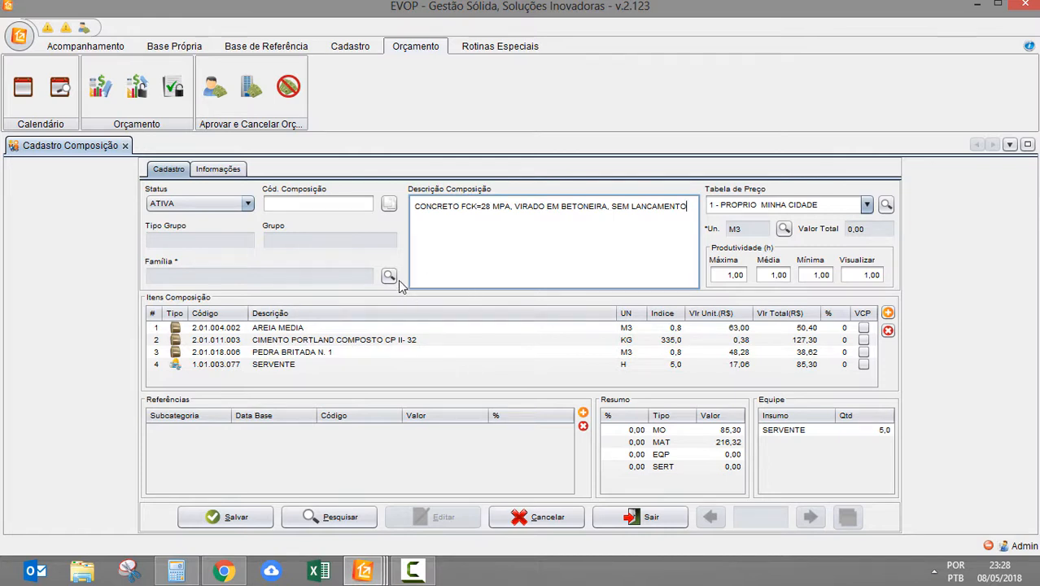
Try to save the composition without a family, and search the composition families for the description %CONCR.
left_click(231, 517)
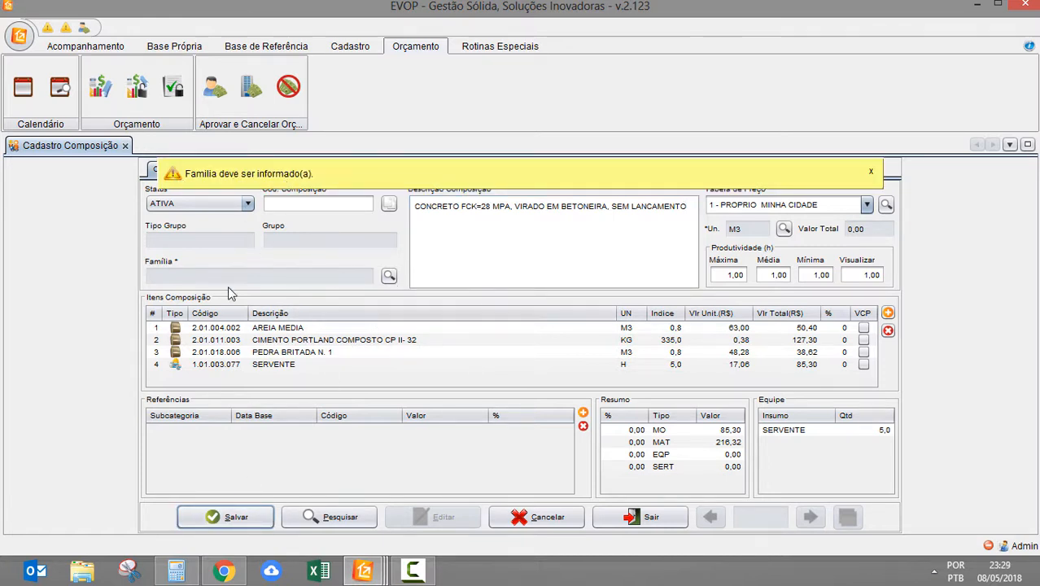
left_click(390, 276)
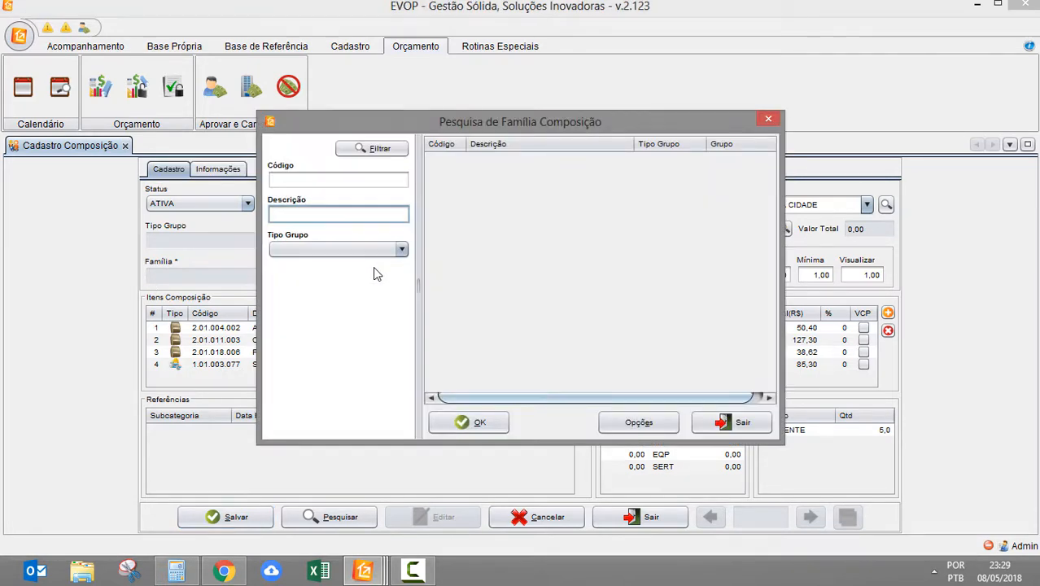
type("%CONCR")
key("Return")
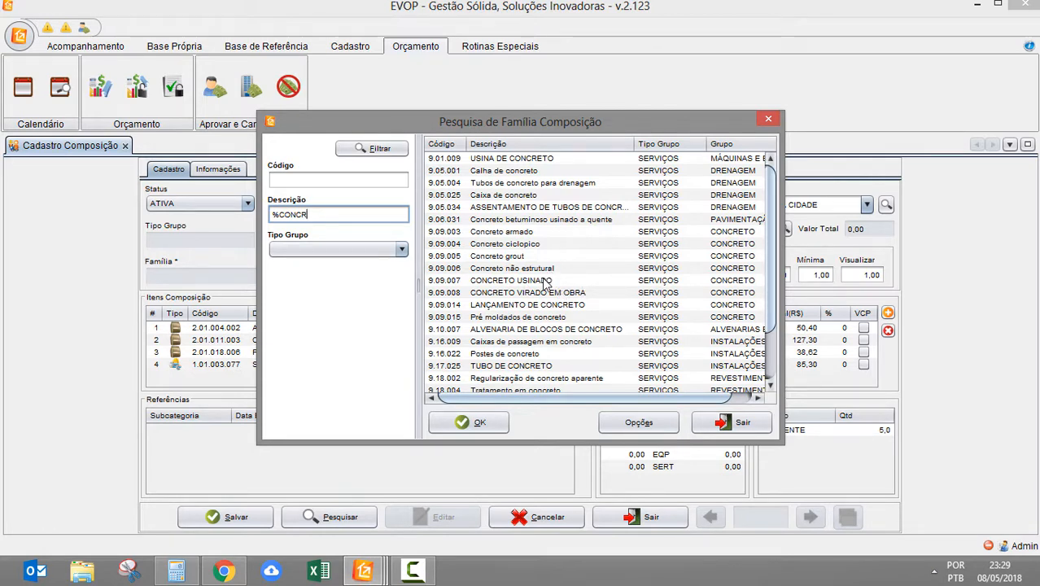
Assign the family CONCRETO VIRADO EM OBRA to the FCK=28 MPA composition and save it in the own base.
left_click(544, 281)
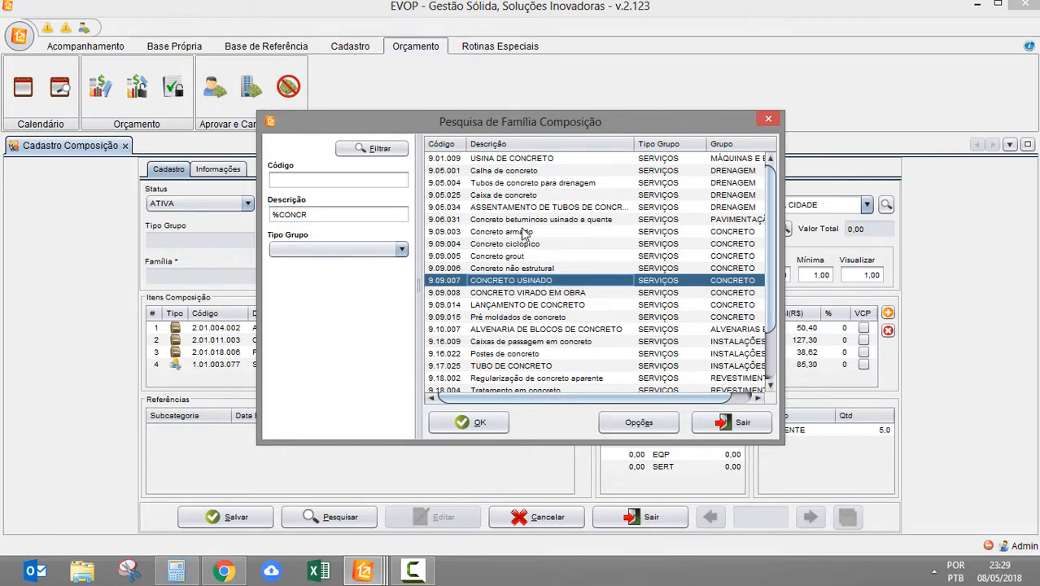
left_click(525, 220)
left_click(530, 268)
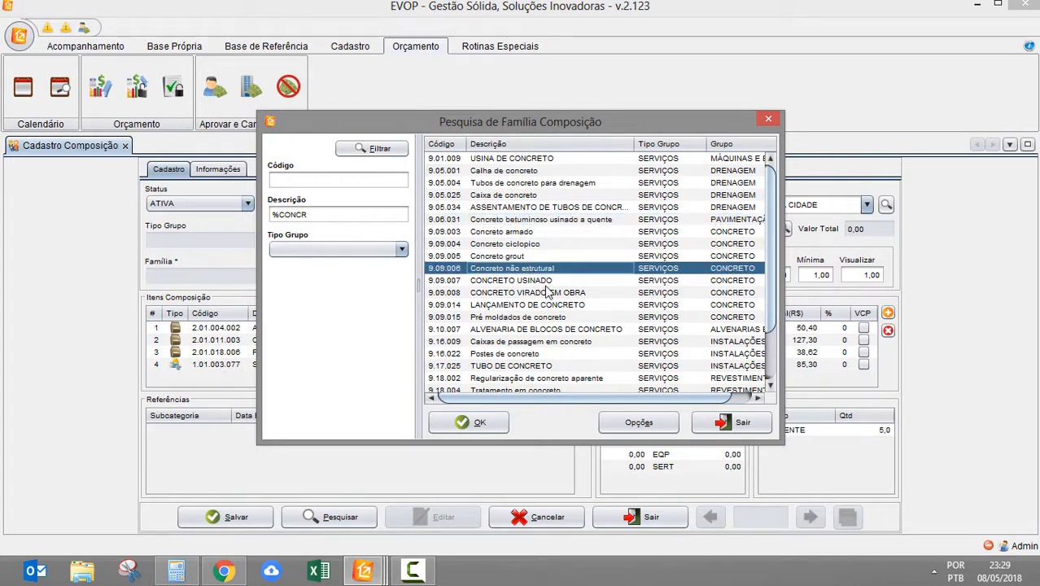
left_click(548, 291)
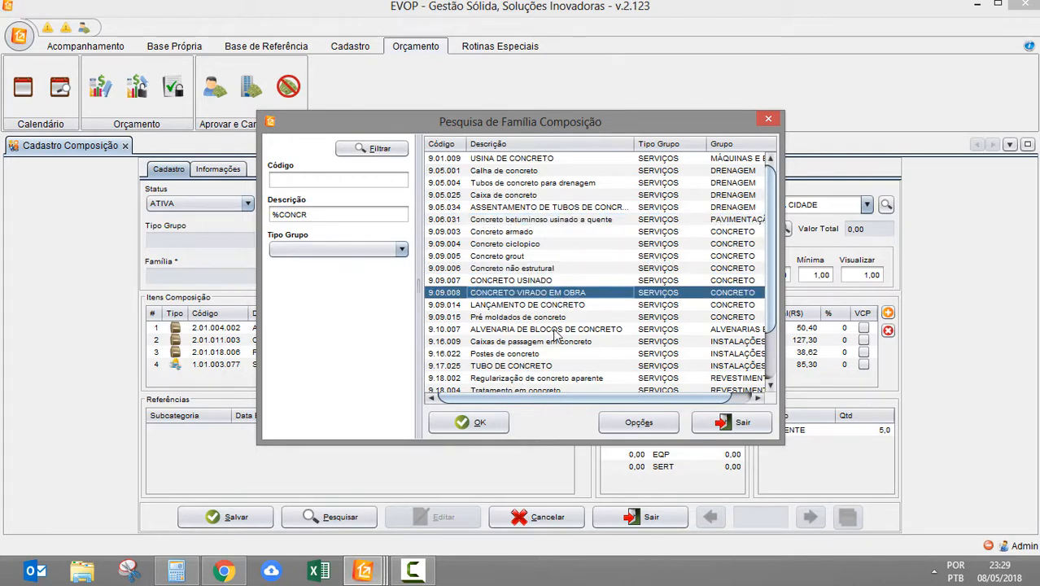
left_click(465, 423)
left_click(598, 214)
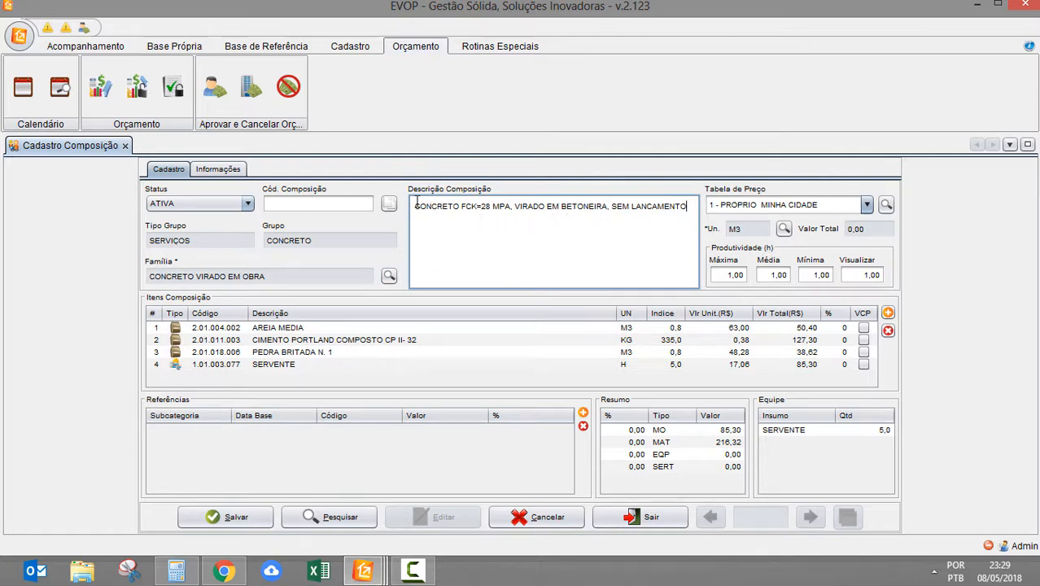
left_click(245, 515)
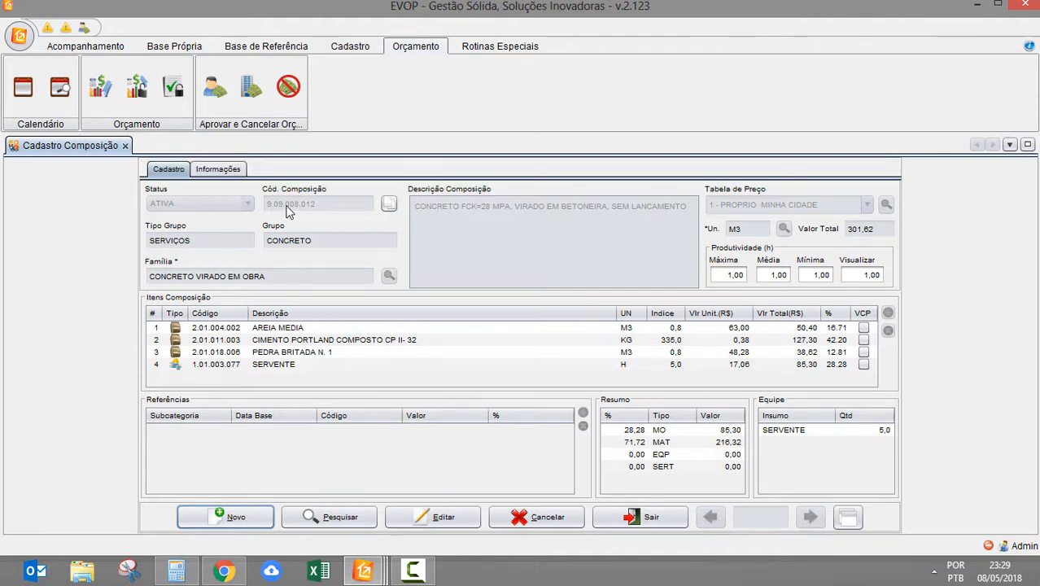
Compare the saved composition's code and components with item 2.6 in the AULA DE ORÇAMENTO budget.
key("alt+Tab")
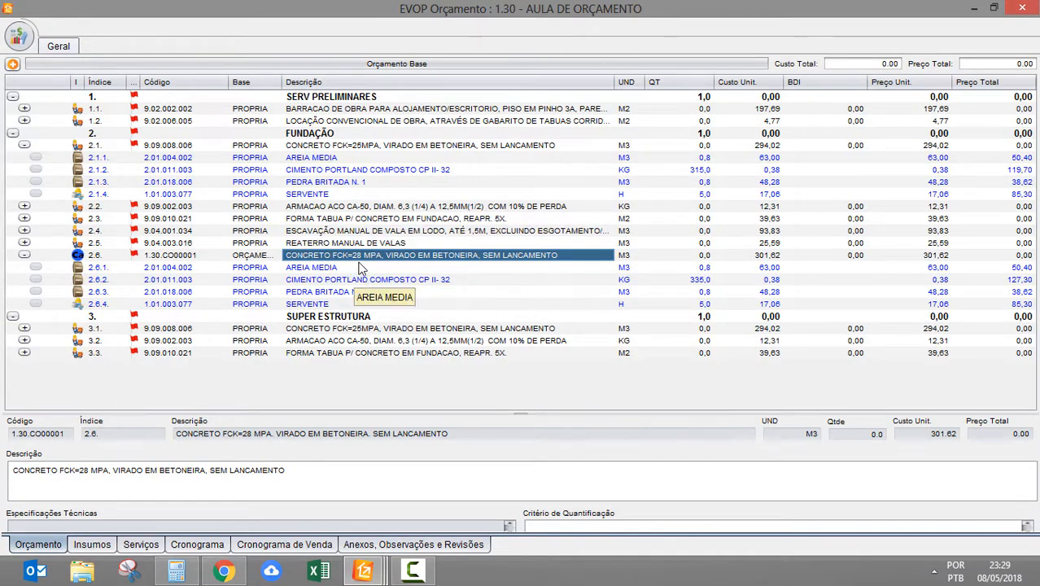
key("alt+Tab")
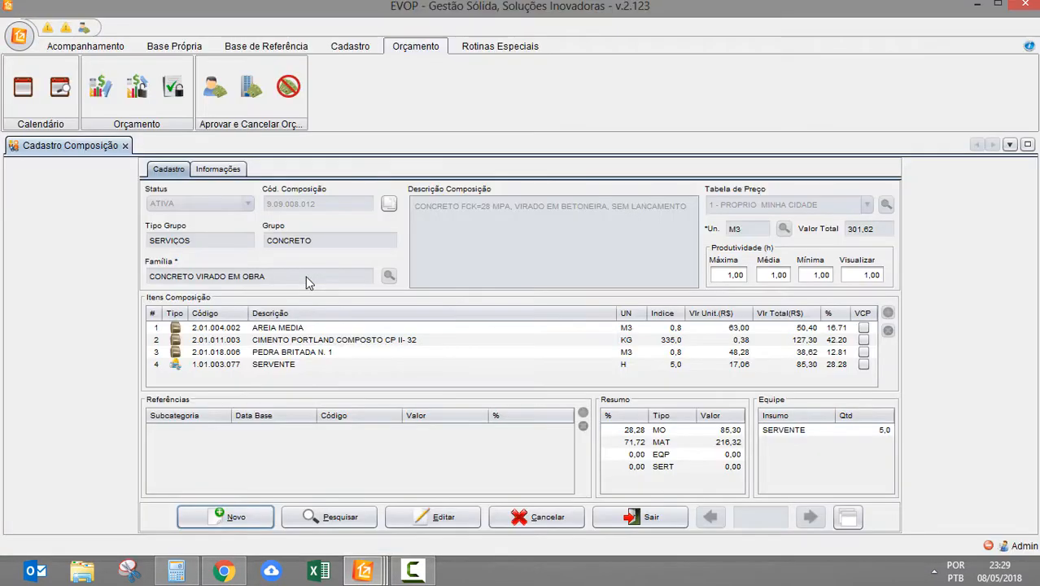
key("alt+Tab")
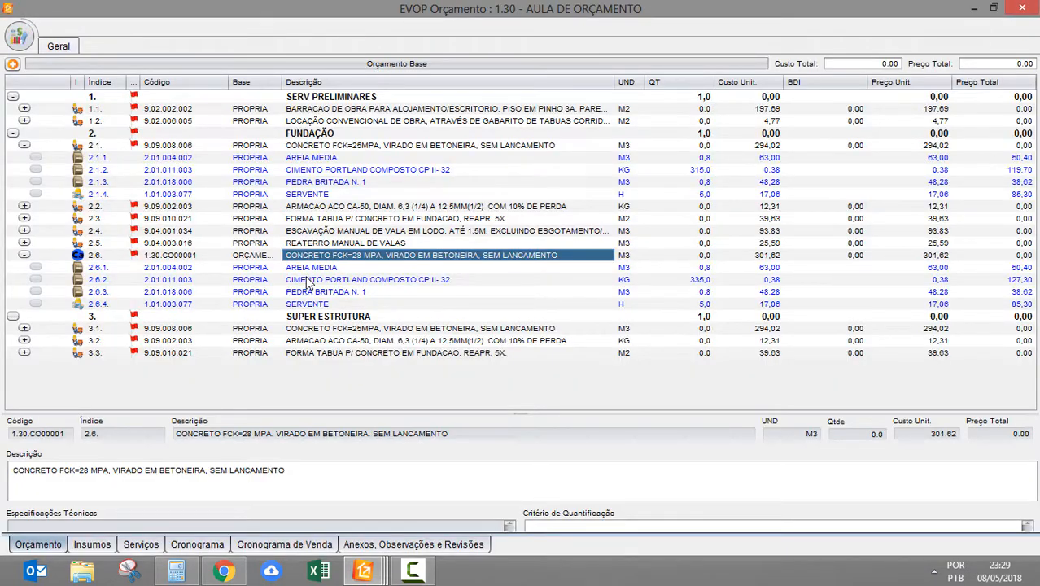
key("alt+Tab")
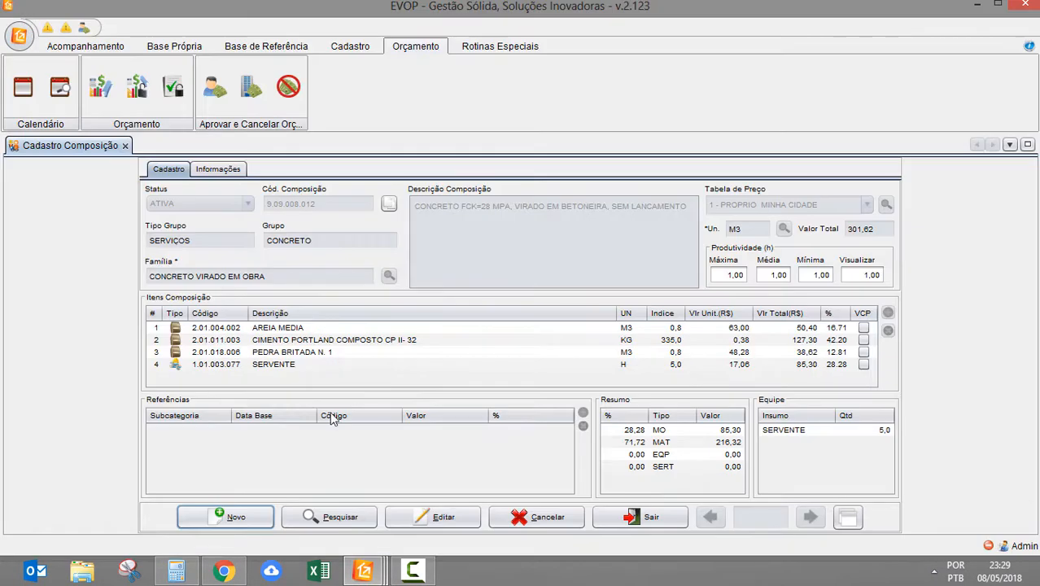
left_click(362, 573)
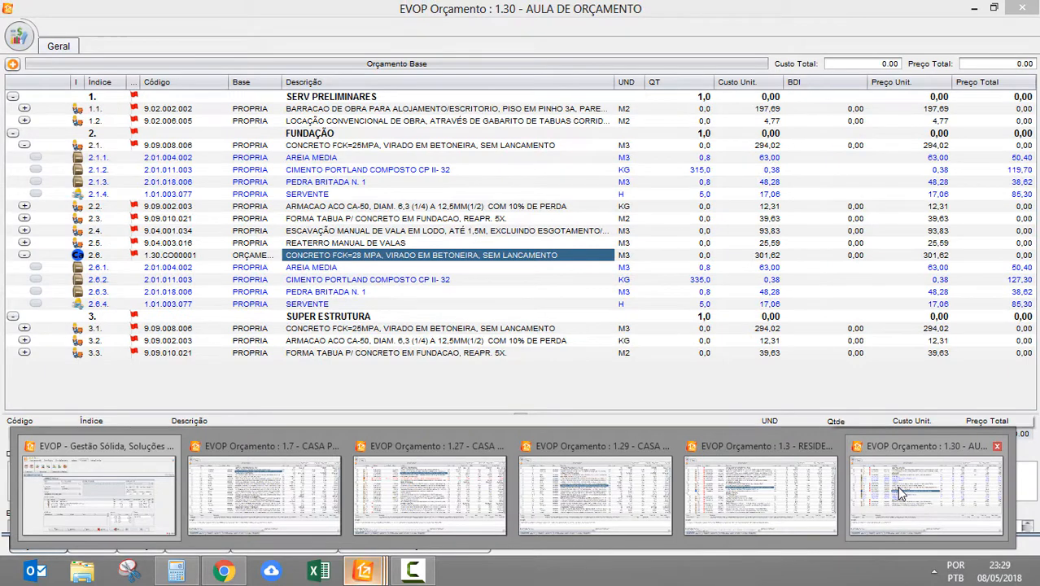
left_click(887, 498)
left_click(171, 291)
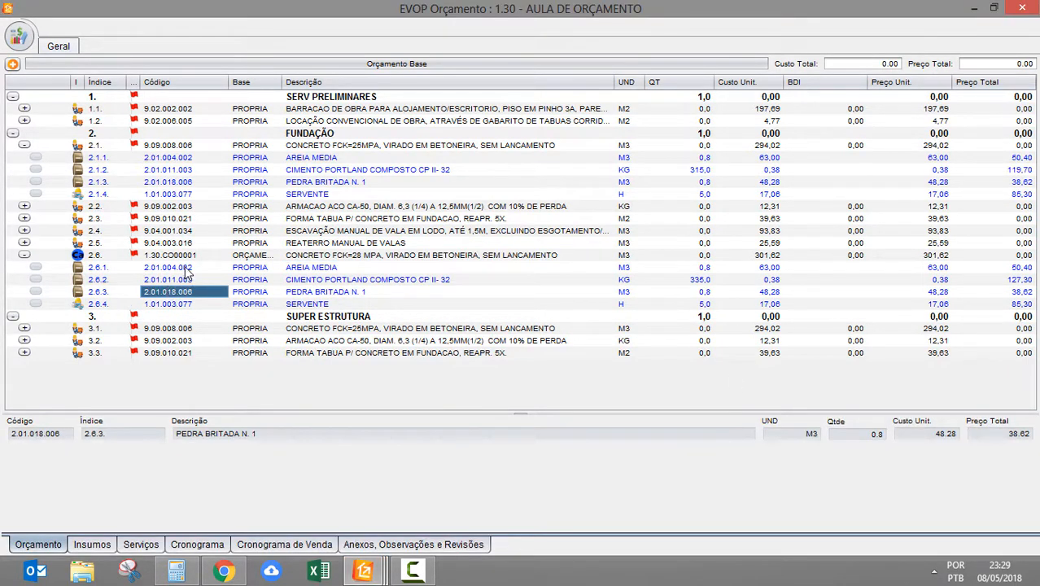
left_click(183, 255)
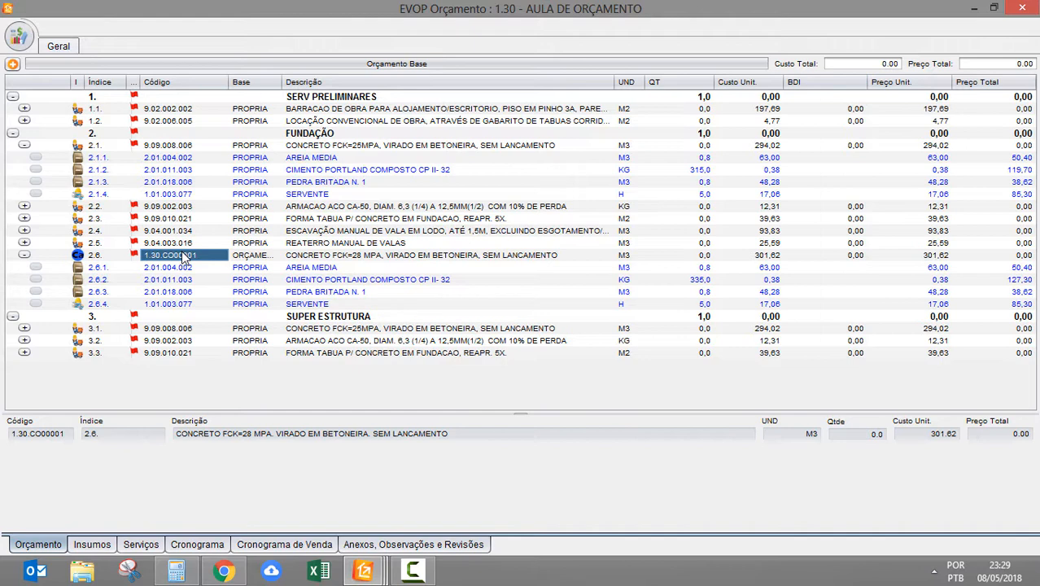
left_click(298, 262)
right_click(299, 263)
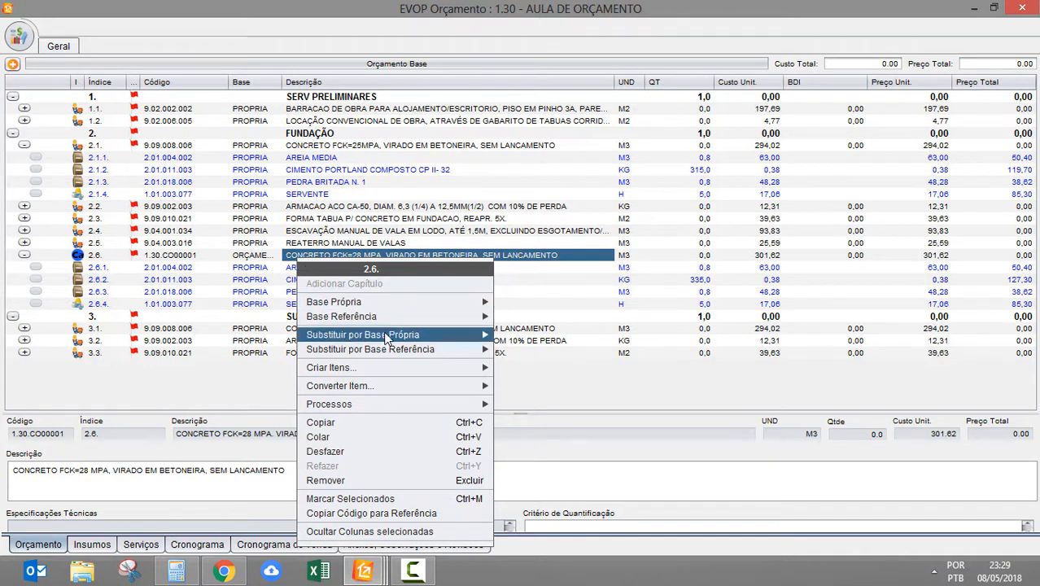
mouse_move(394, 335)
left_click(570, 341)
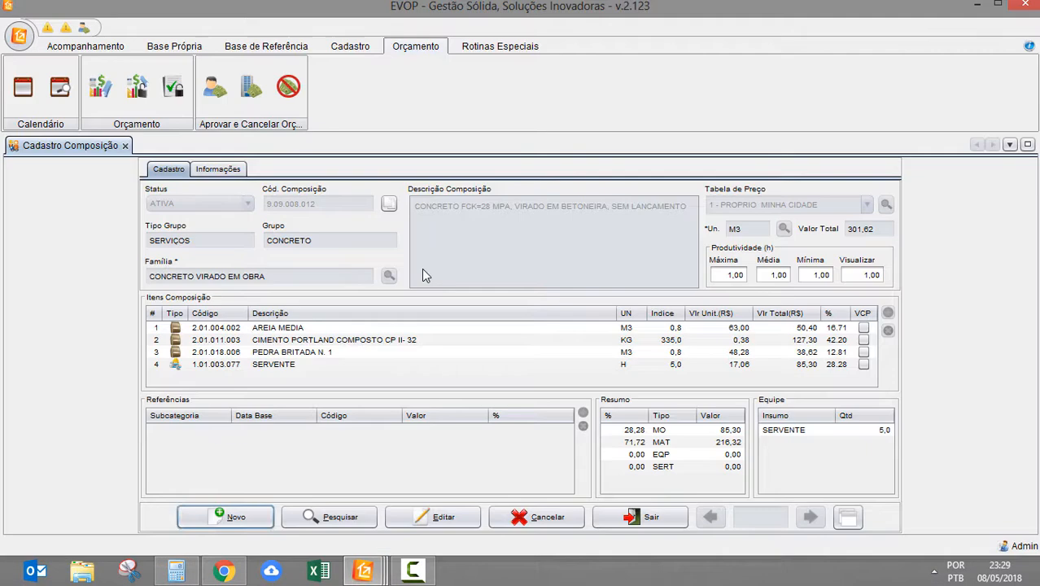
Copy the composition code of CONCRETO FCK=28 MPA from its own-base registration.
left_click(390, 205)
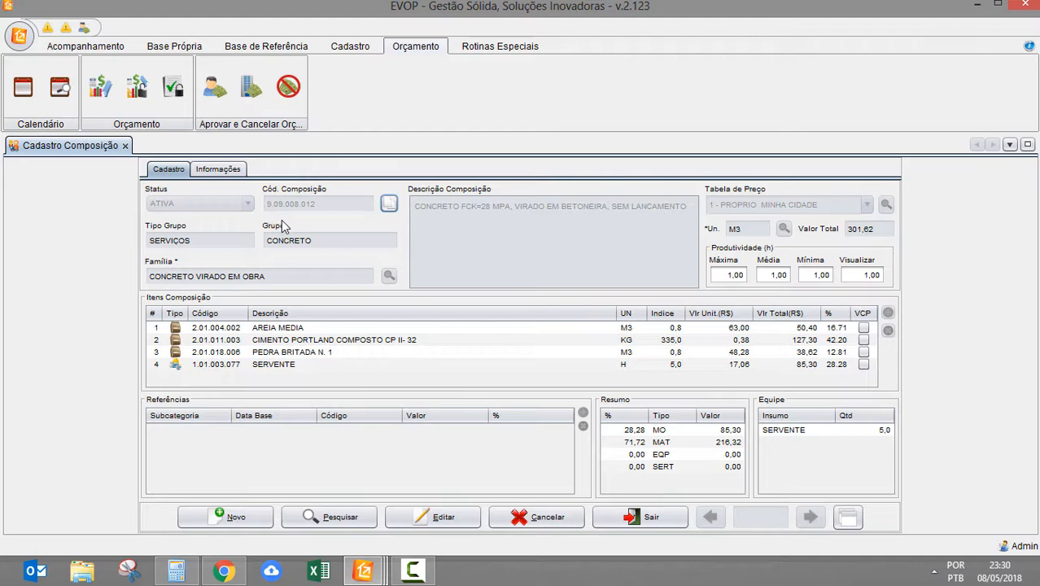
left_click(395, 204)
left_click(396, 205)
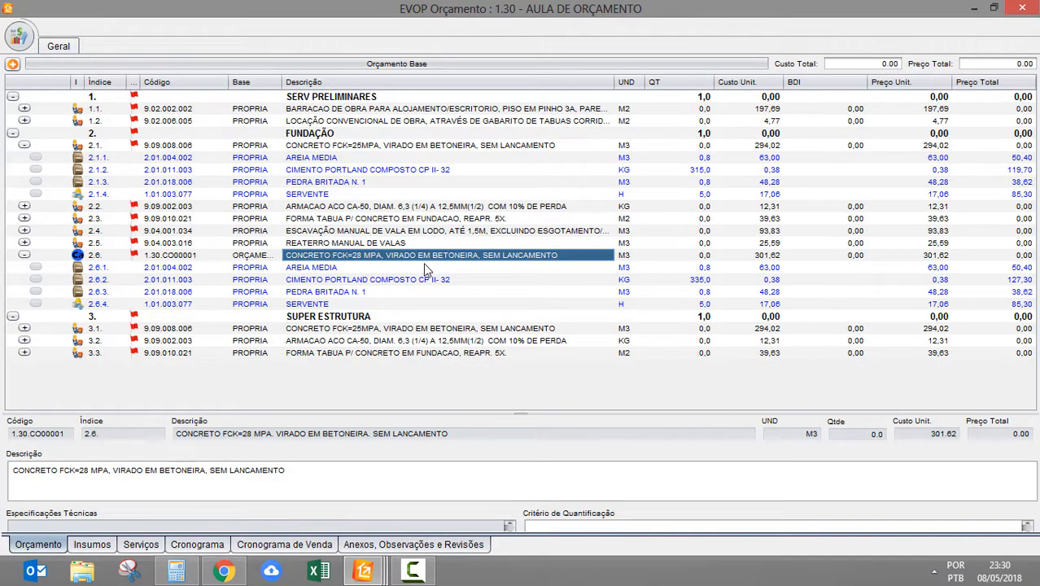
Start replacing budget item 2.6 with an own-base composition and search for code 9.09.008.012.
right_click(421, 256)
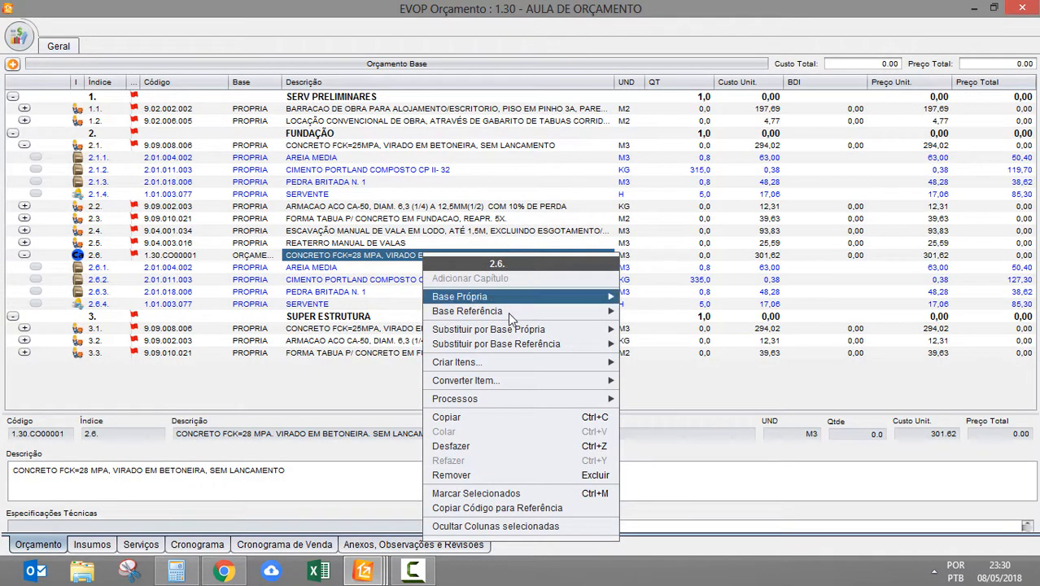
mouse_move(515, 336)
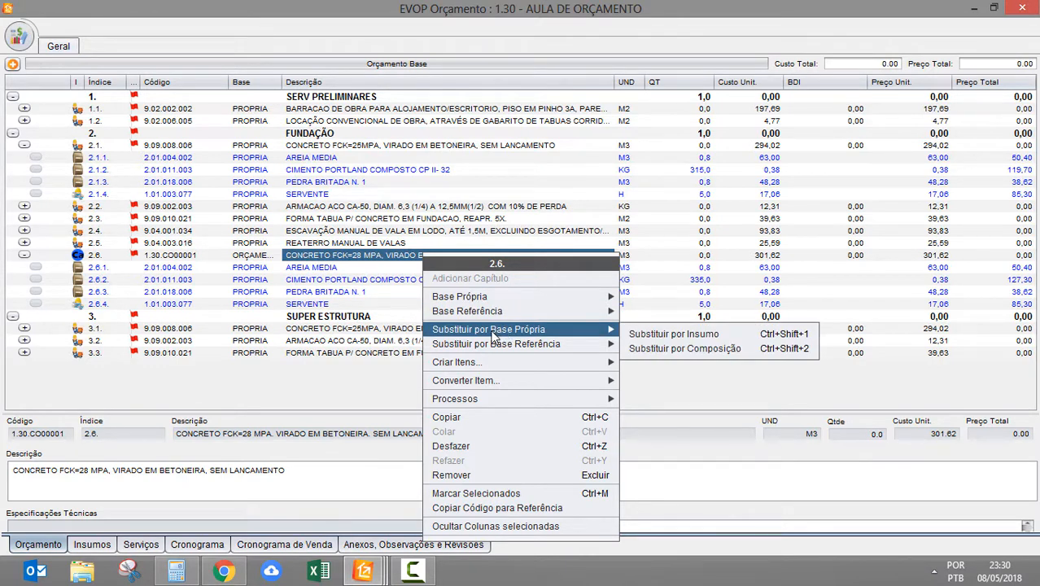
left_click(681, 350)
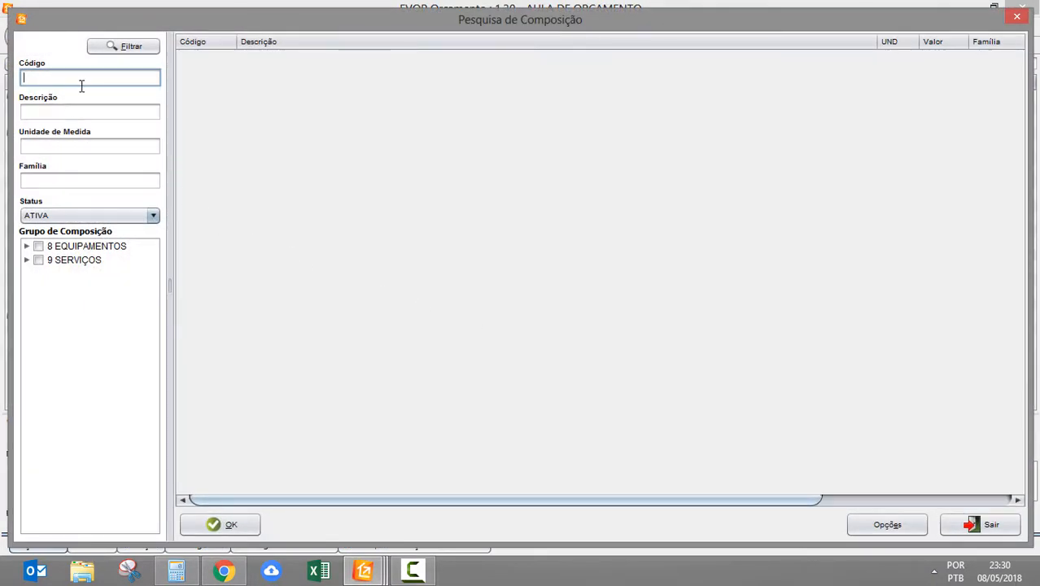
key("ctrl+v")
left_click_drag(104, 80, 2, 62)
type("9.09.008.012")
key("Return")
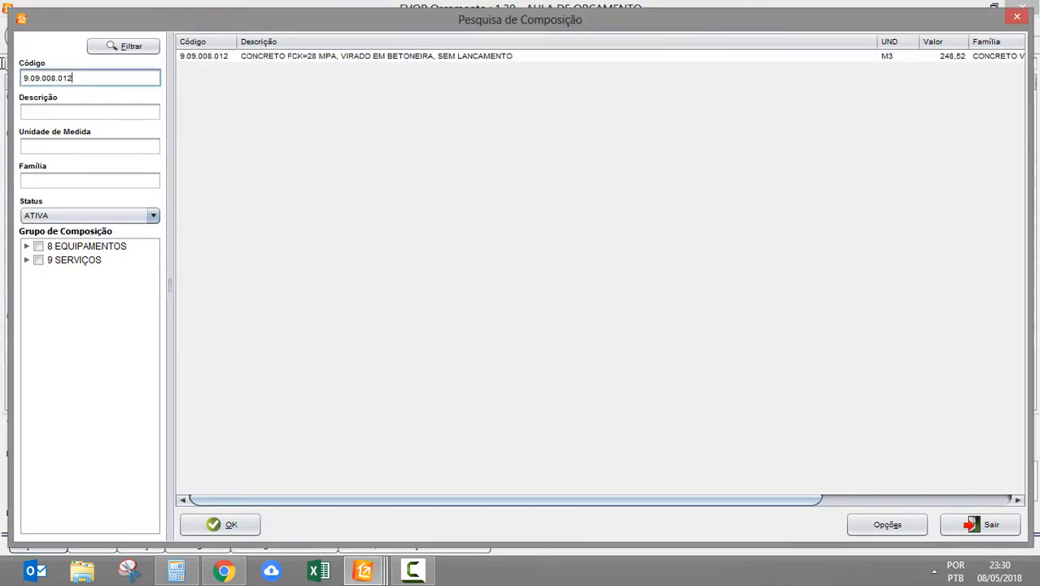
Clear the code filter and search the own-base compositions by the description CONCRE%28.
key("Tab")
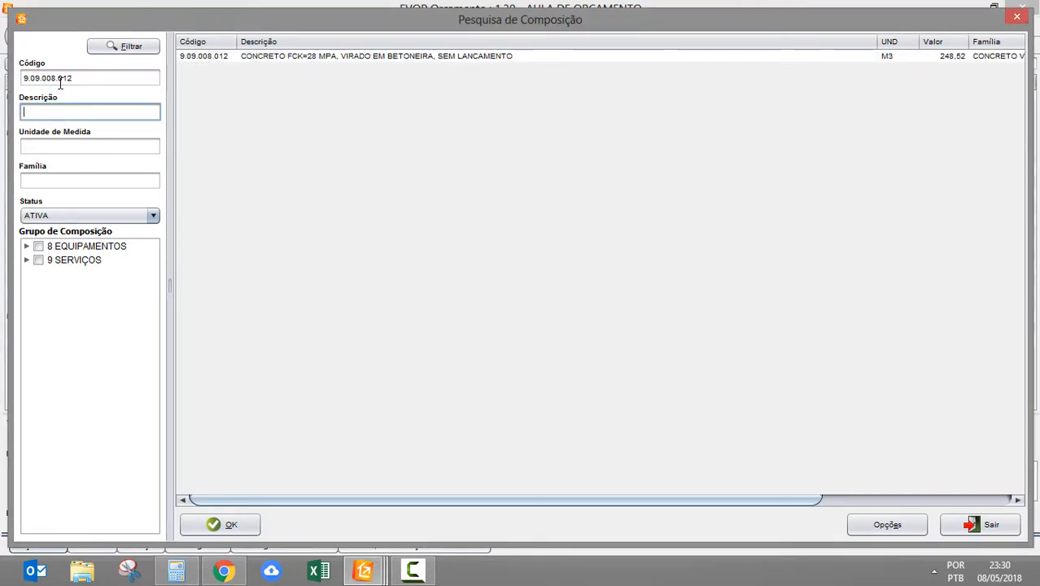
key("shift+Tab")
key("BackSpace")
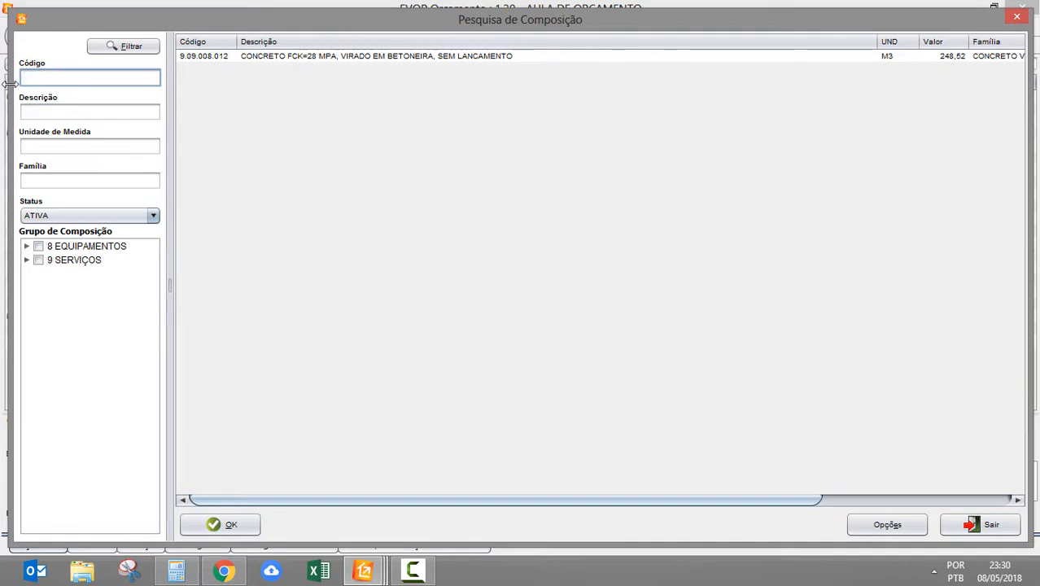
key("Tab")
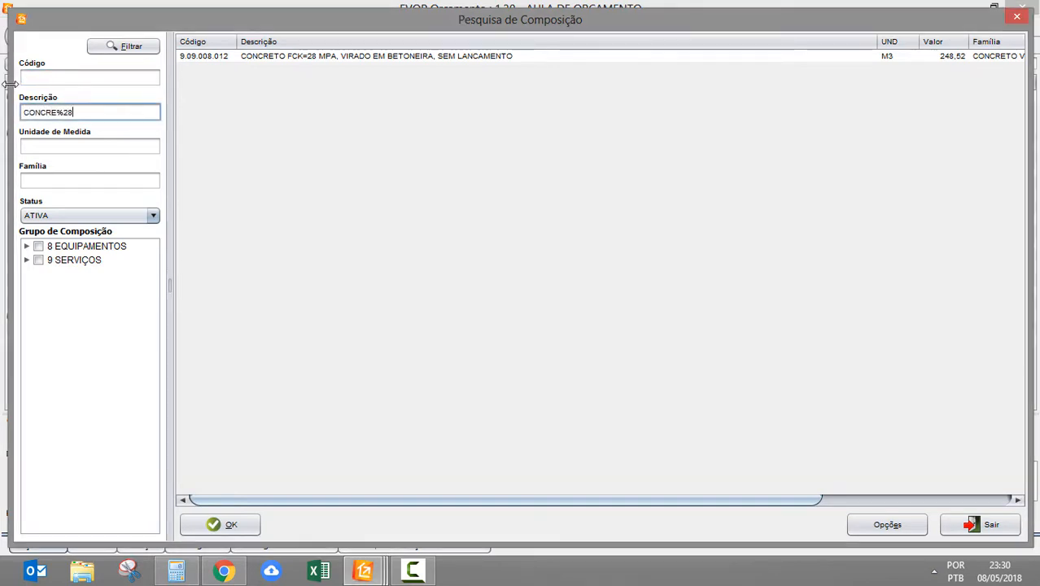
key("Down")
key("Up")
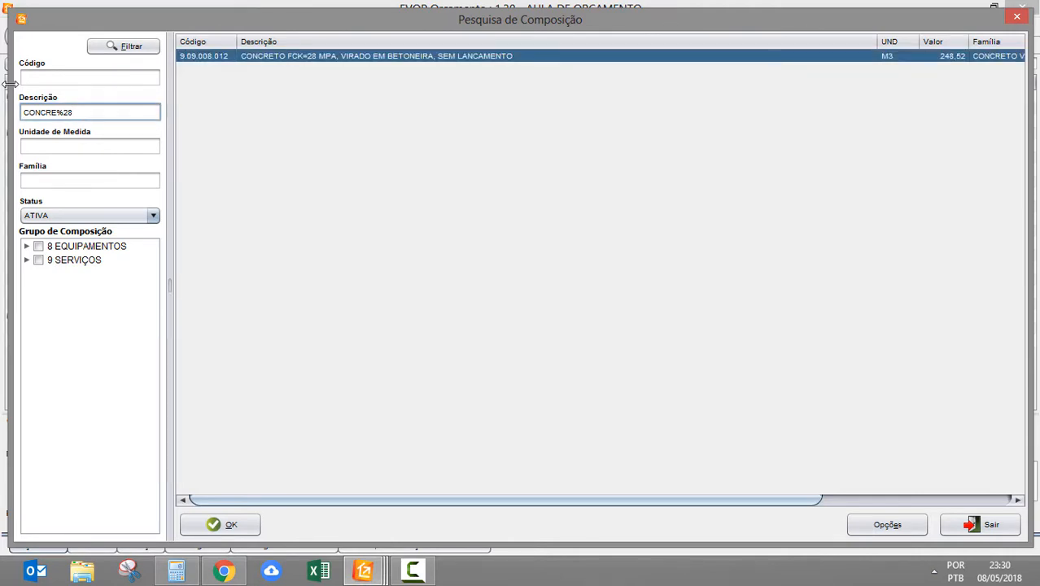
Clear the description filter, find the composition by its copied code, and replace item 2.6 with own-base composition 9.09.008.012.
key("BackSpace")
key("BackSpace")
key("BackSpace")
key("BackSpace")
key("BackSpace")
key("BackSpace")
key("BackSpace")
key("BackSpace")
key("BackSpace")
key("shift+Tab")
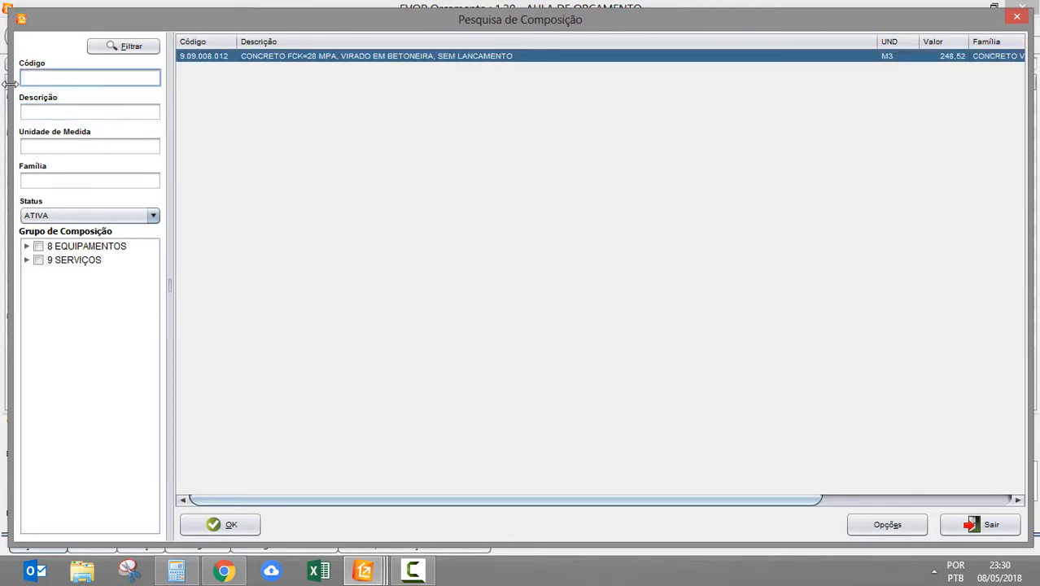
key("ctrl+v")
left_click(158, 46)
left_click(276, 61)
double_click(276, 62)
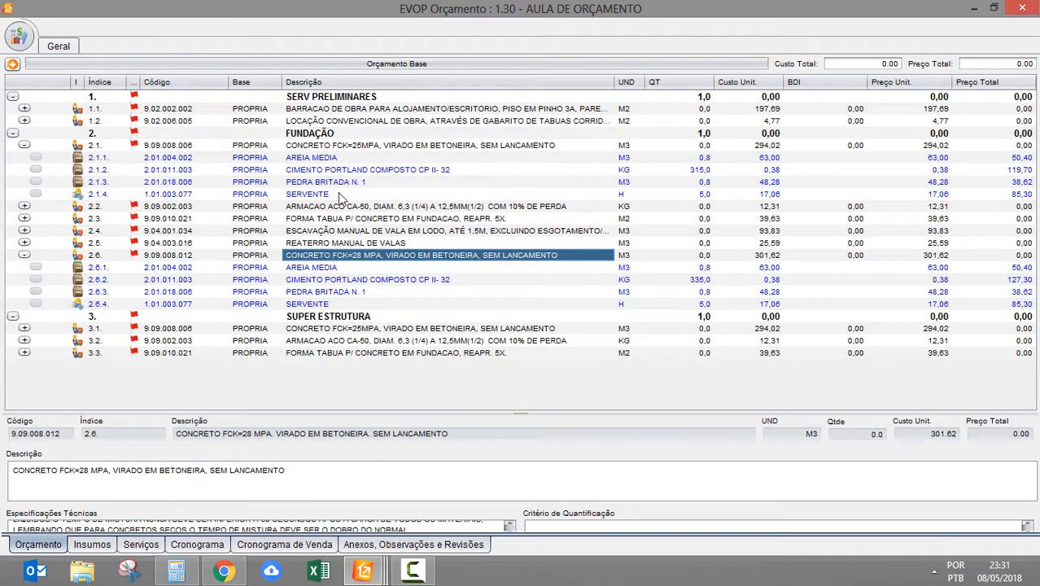
Check the index, base and description of the replaced item 2.6 in the budget.
left_click(88, 256)
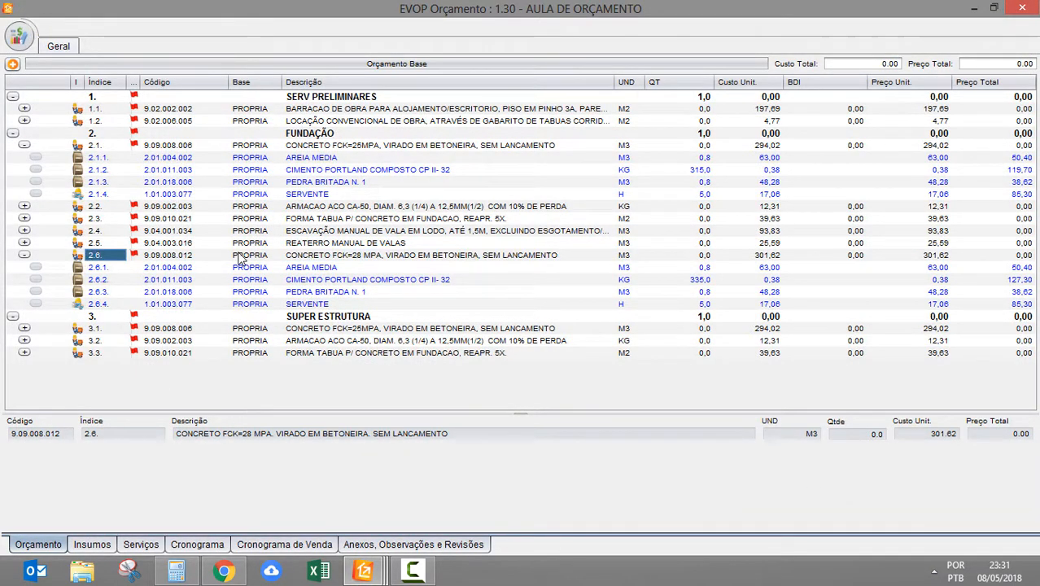
left_click(240, 258)
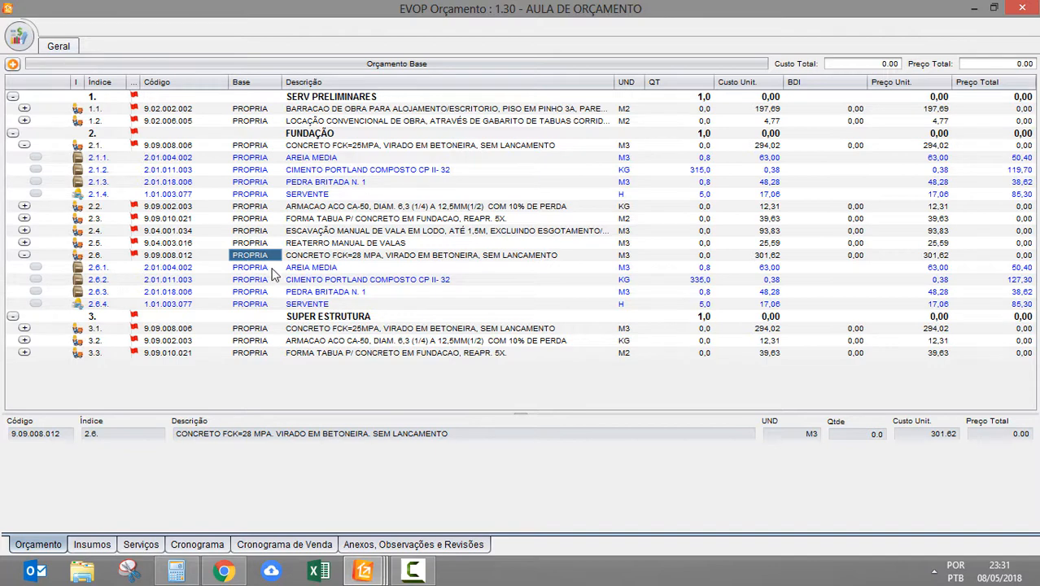
left_click(336, 257)
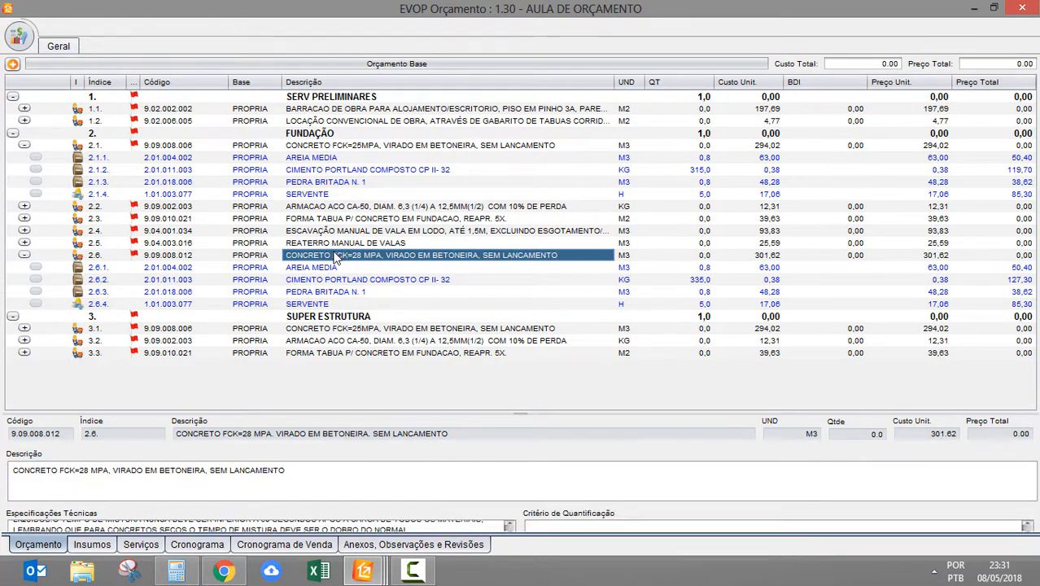
Add own-base composition 9.09.008.006, CONCRETO FCK=25MPA, VIRADO EM BETONEIRA, inside budget item 2.6.
right_click(335, 257)
mouse_move(474, 321)
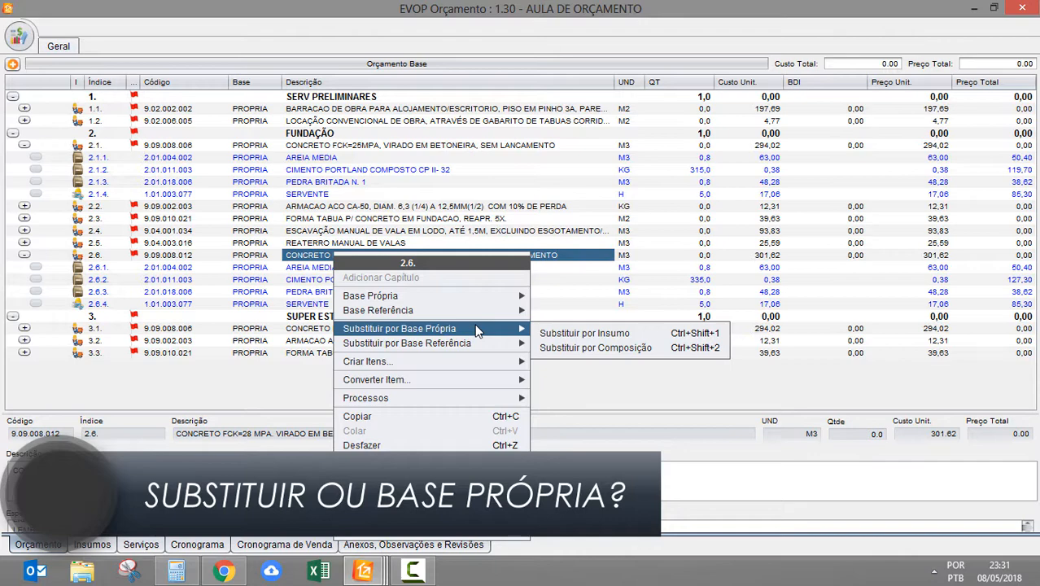
mouse_move(495, 296)
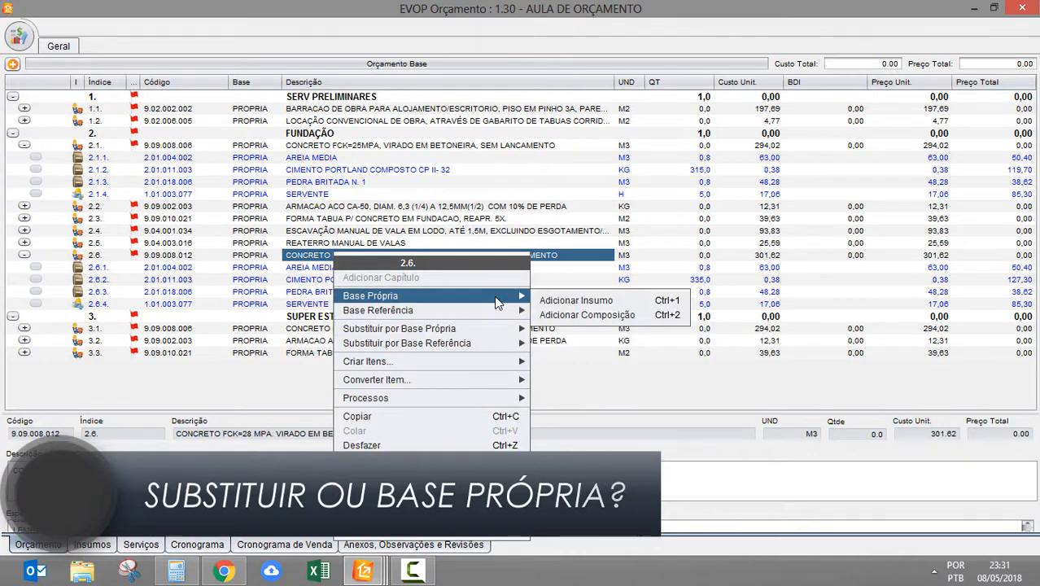
left_click(586, 316)
key("Tab")
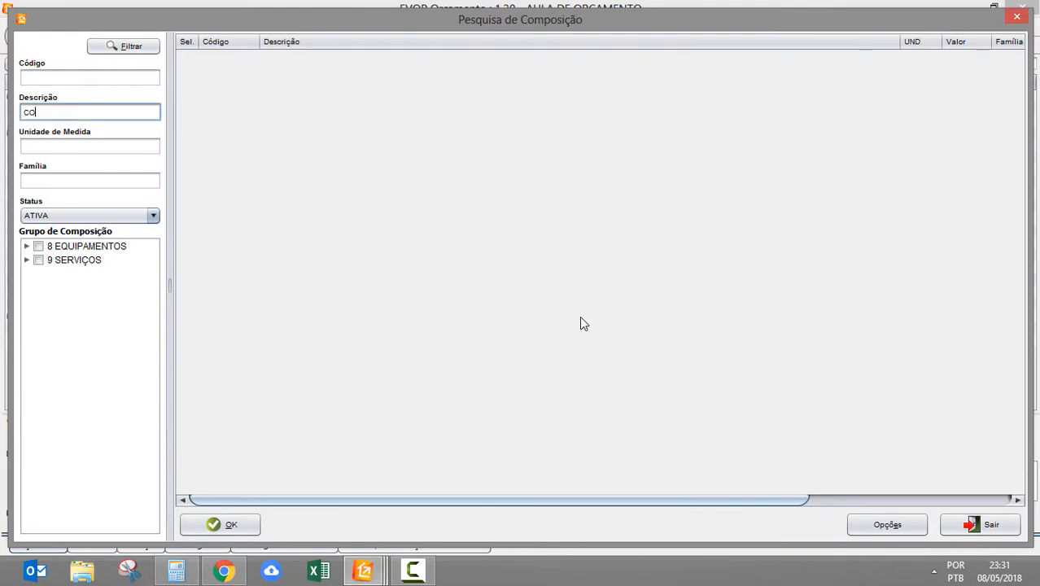
type("CONCRETO%28")
key("Return")
key("Return")
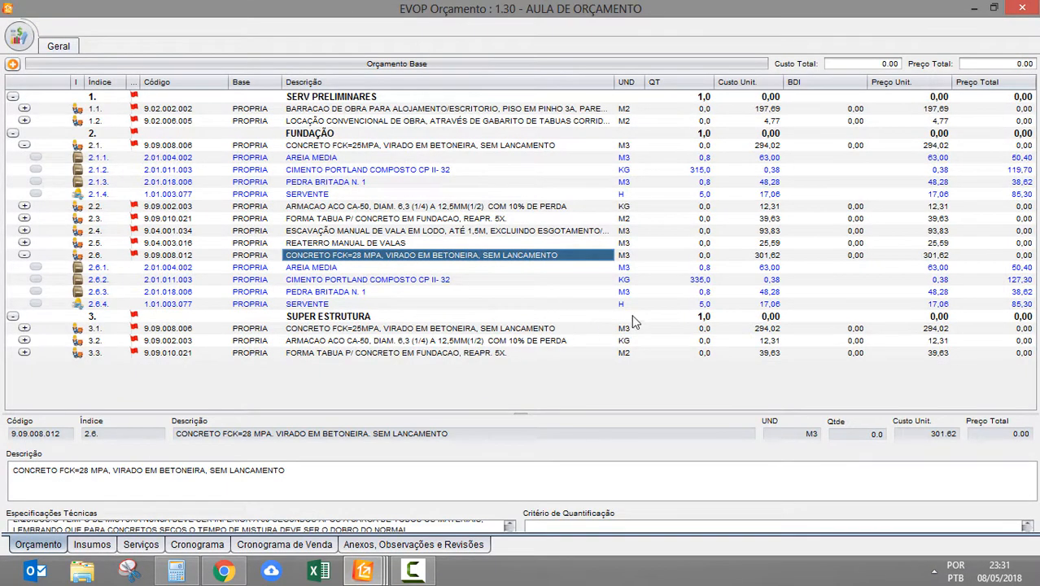
left_click(354, 304)
key("ctrl+v")
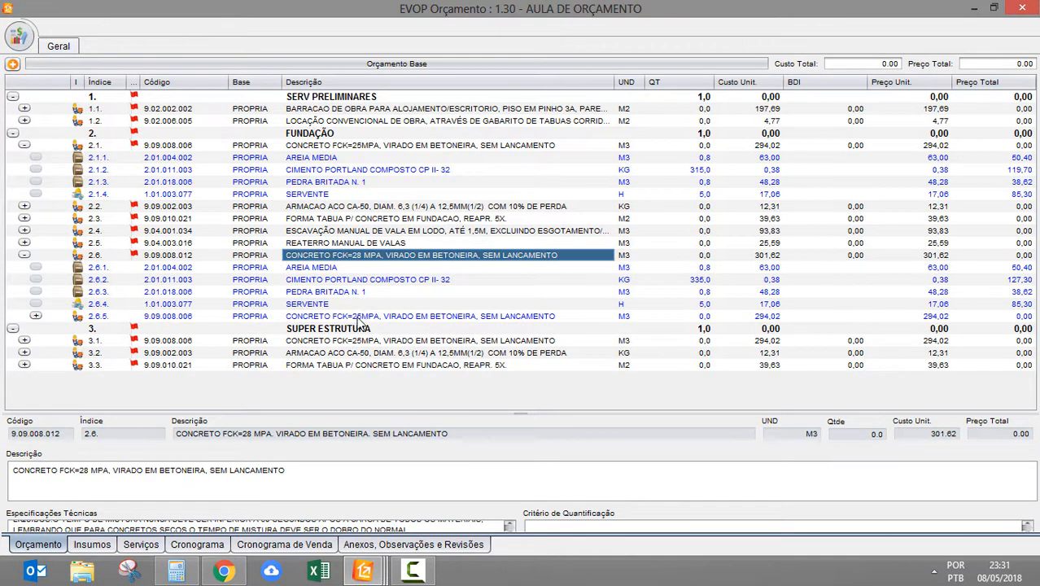
Remove the CONCRETO FCK=25MPA composition 2.6.5 from inside item 2.6.
left_click(376, 315)
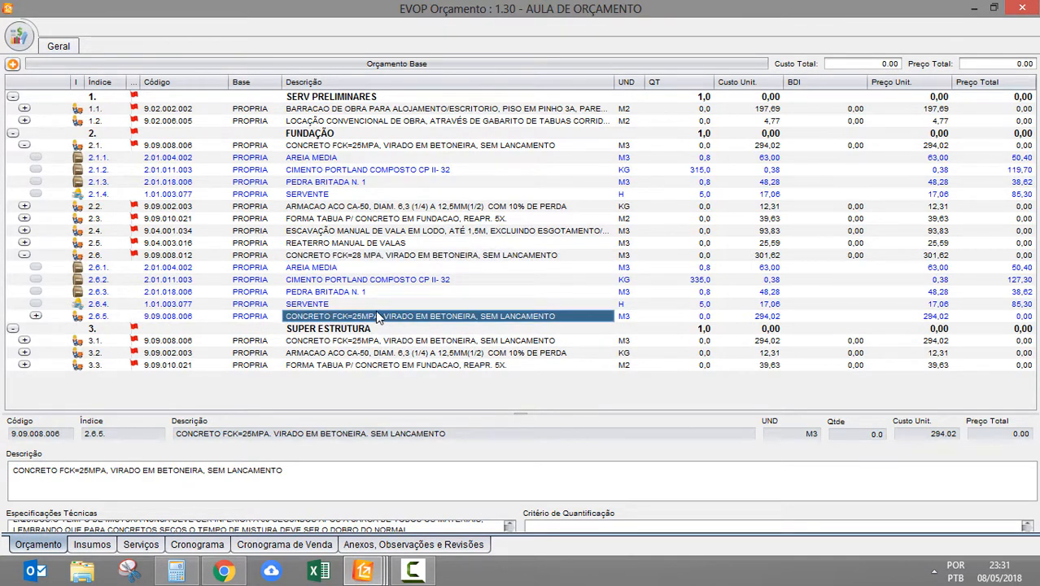
left_click(356, 304)
left_click(354, 256)
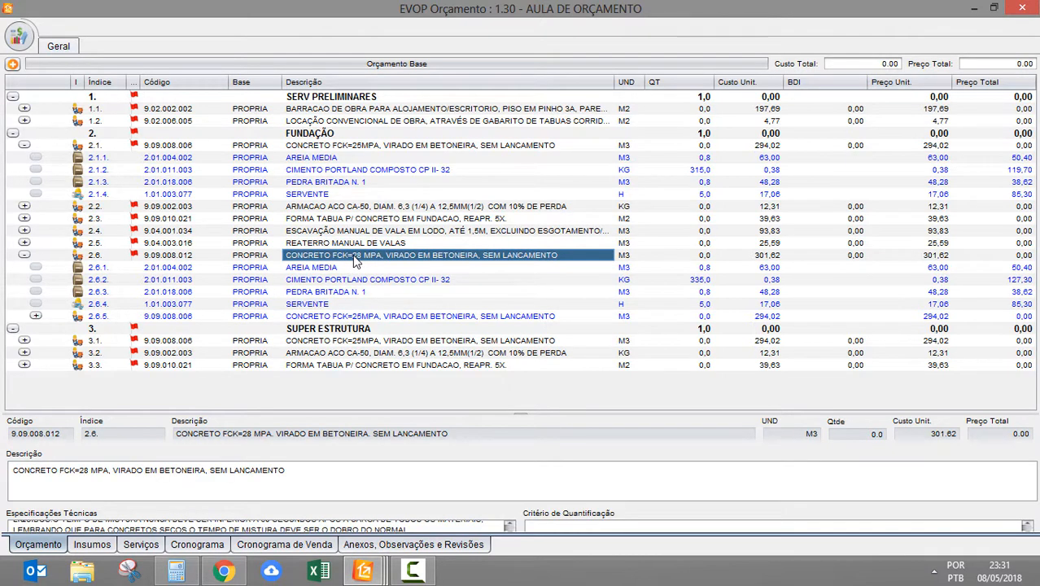
right_click(354, 258)
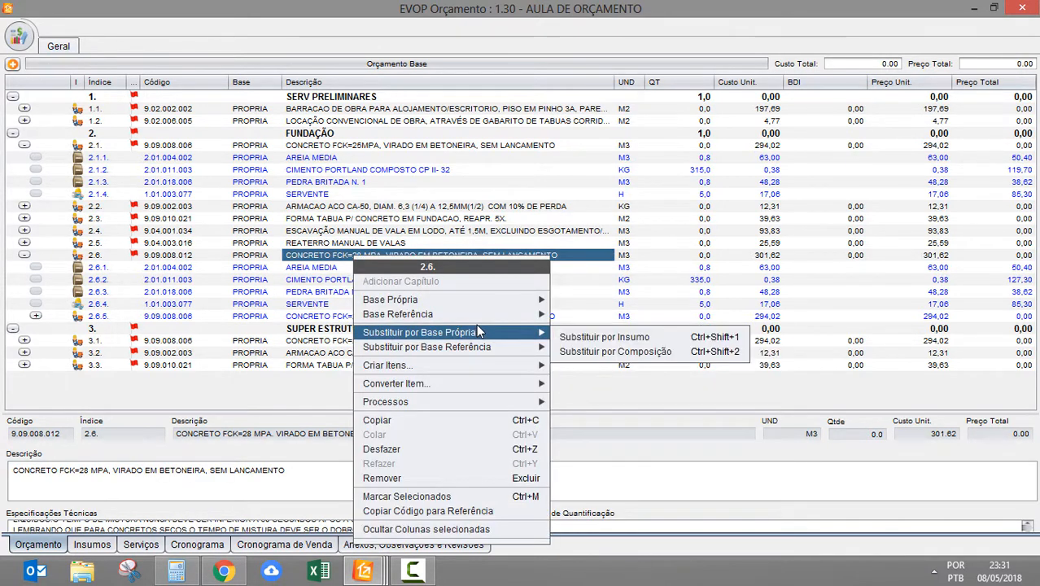
left_click(318, 261)
left_click(336, 317)
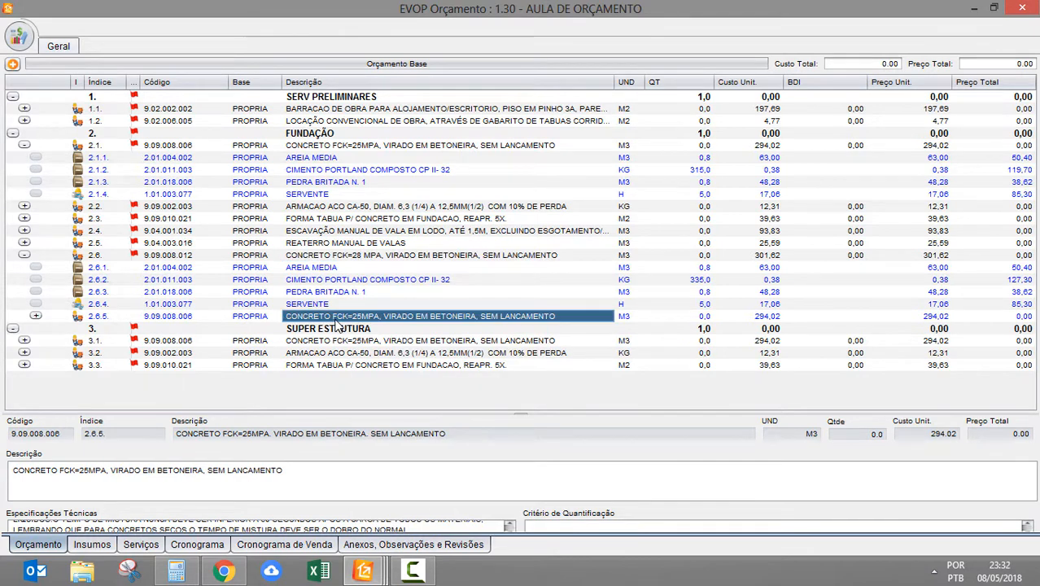
key("Delete")
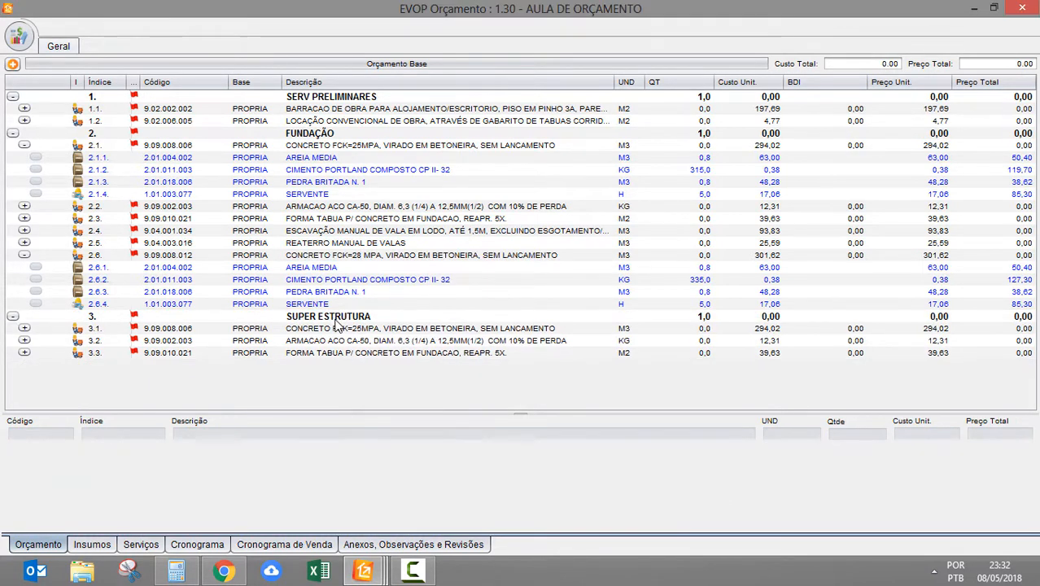
right_click(341, 255)
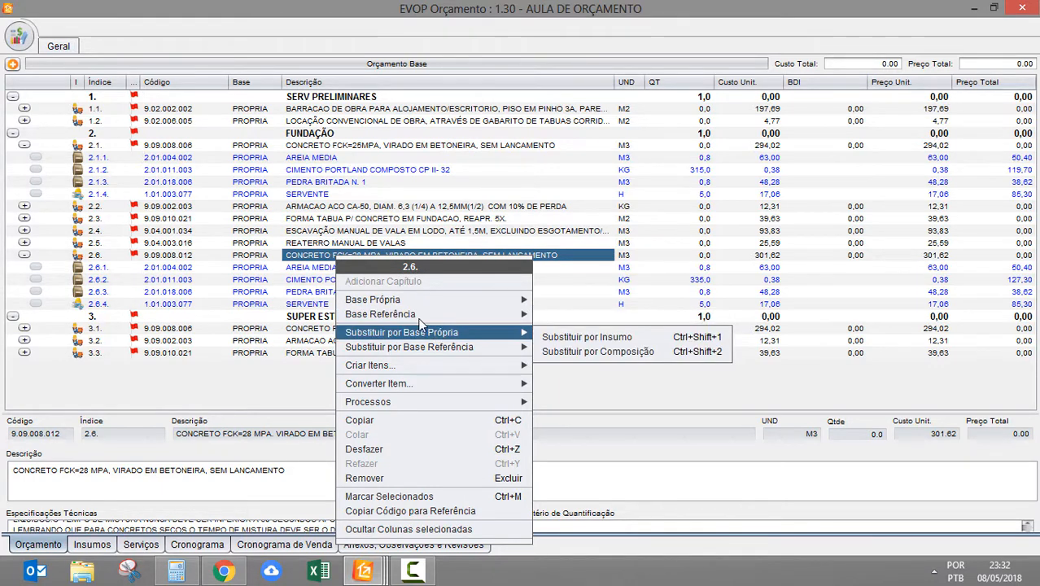
mouse_move(403, 308)
left_click(309, 275)
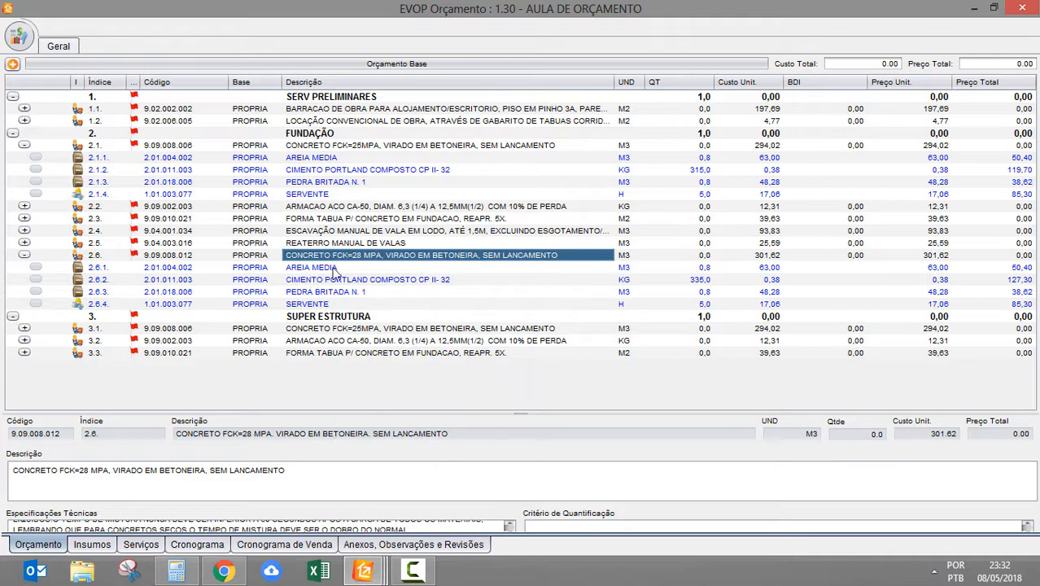
left_click(348, 265)
Start adding an own-base composition inside item 2.6 and search by the description CON%25.
left_click(362, 257)
right_click(363, 258)
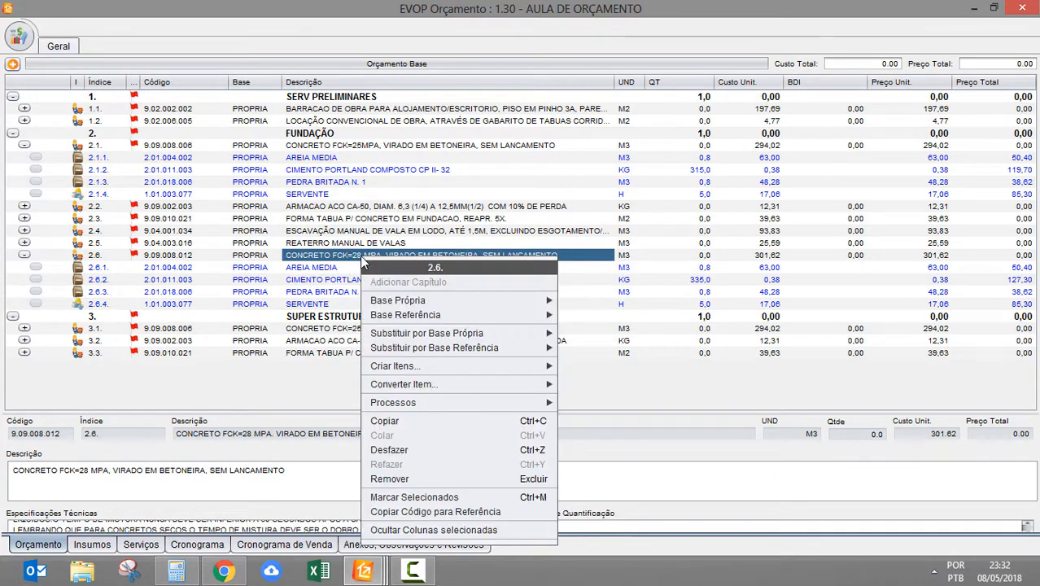
mouse_move(427, 303)
left_click(655, 320)
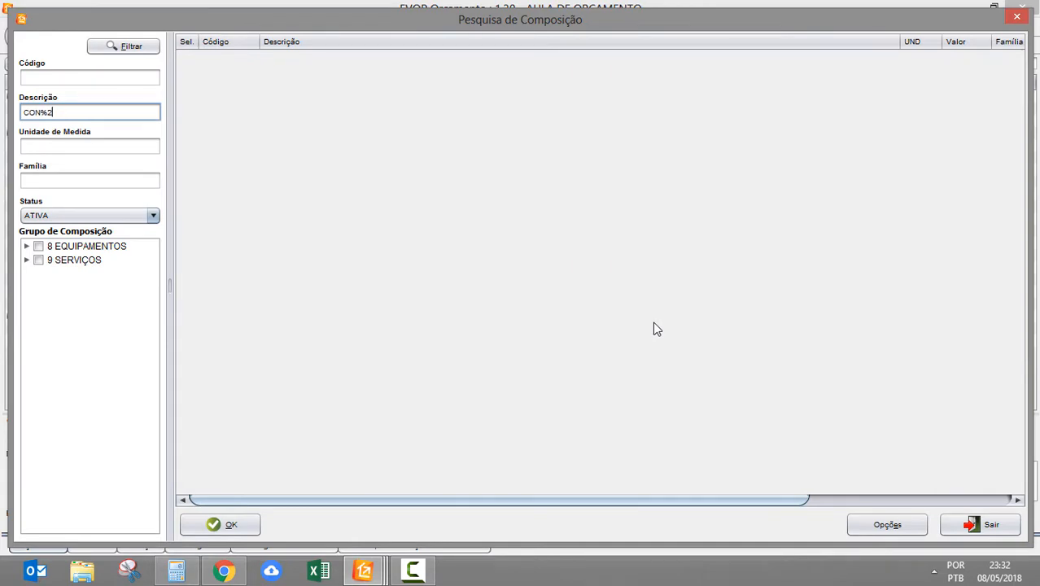
key("Return")
key("Tab")
Choose composition 9.09.007.009, CONCRETO USINADO FCK=25MPA, INCLUSIVE LANCAMENTO E ADENSAMENTO, and insert it in item 2.6.
key("Down")
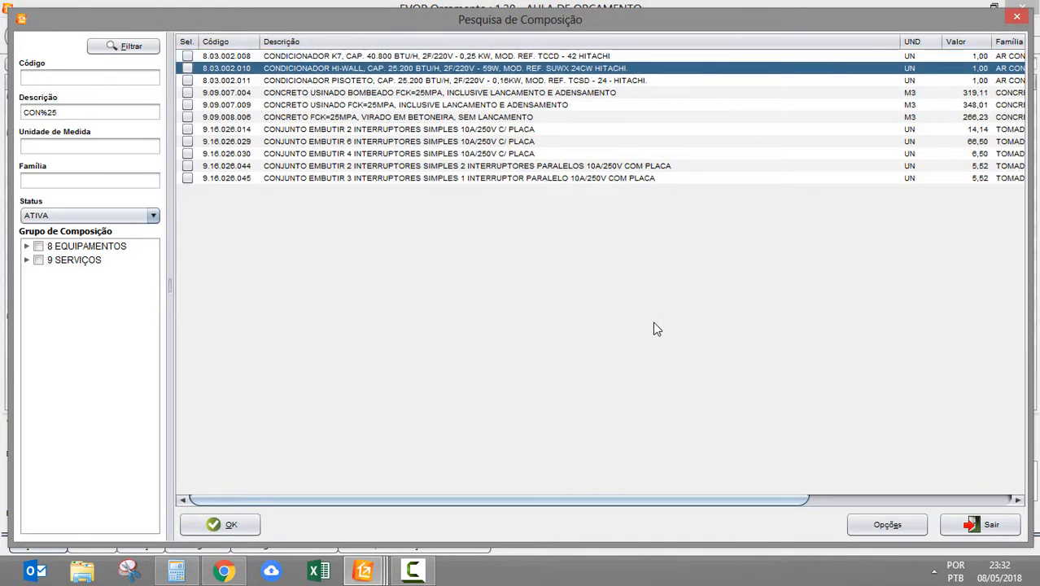
key("Down")
key("Down")
key("Down")
key("Down")
key("Up")
key("Return")
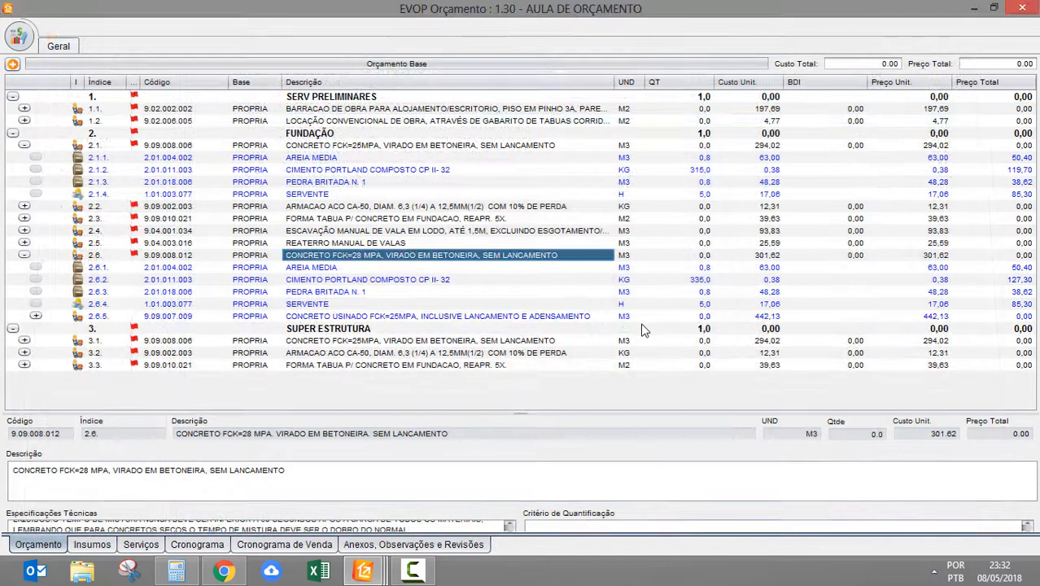
In item 2.6, set the quantity of CIMENTO PORTLAND to 326.526,0 and that of SERVENTE to 325.165,0.
left_click(620, 291)
left_click(688, 271)
left_click(699, 279)
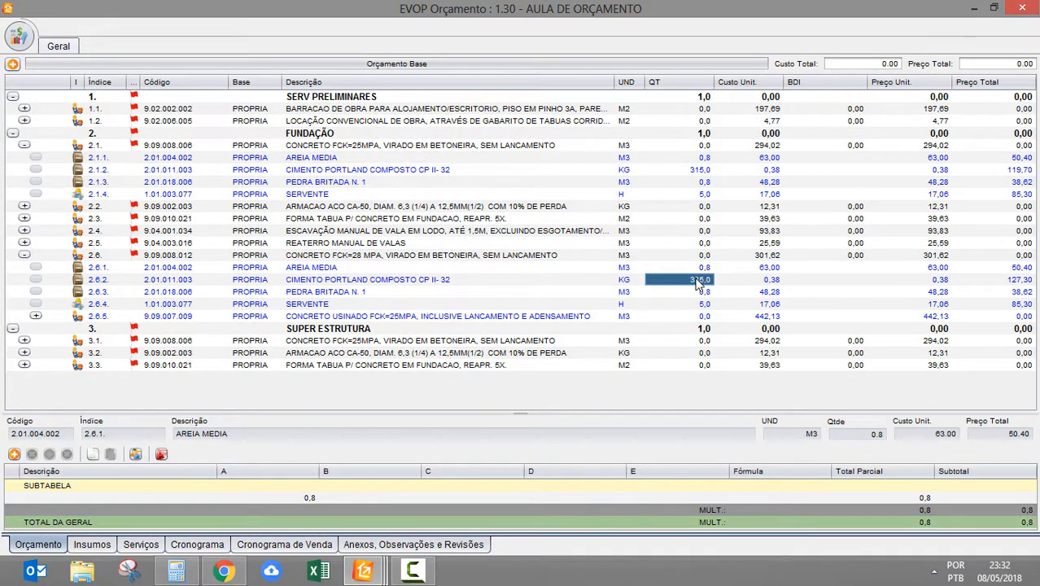
type("326.526")
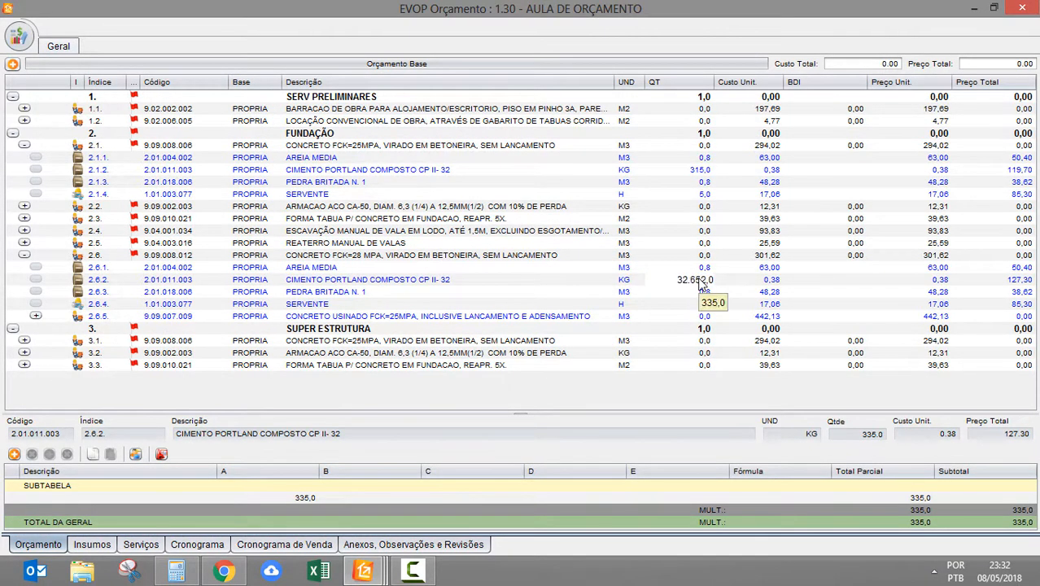
key("Return")
key("Down")
type("325.165")
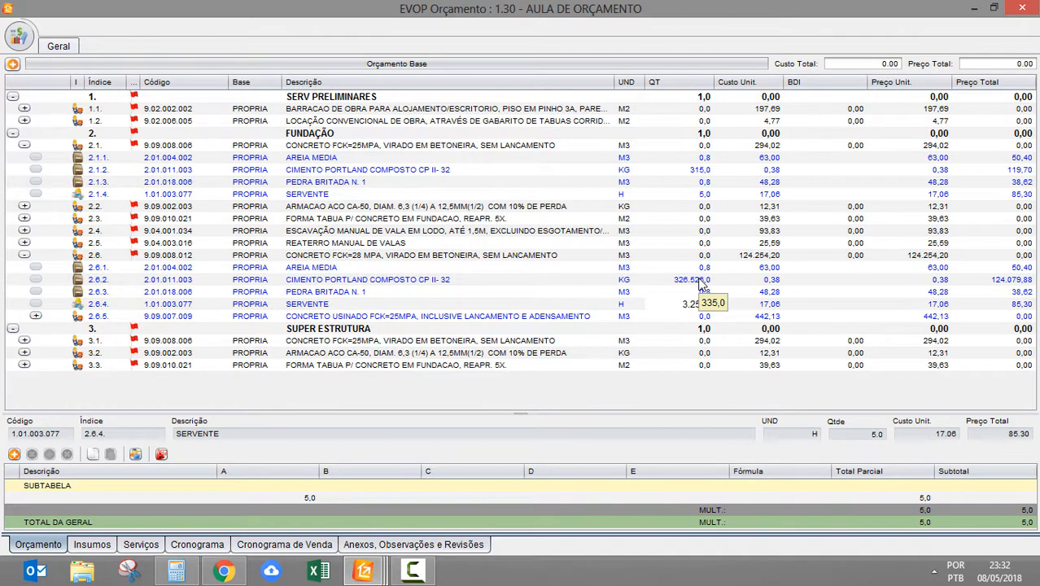
key("Return")
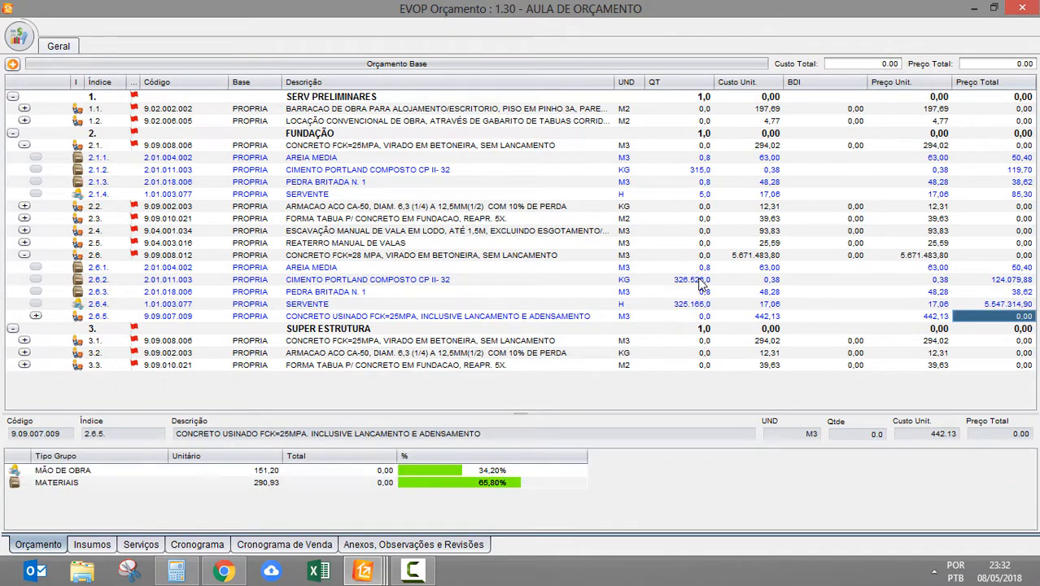
Restore item 2.6 to its registered own-base composition and collapse its component list.
left_click(707, 293)
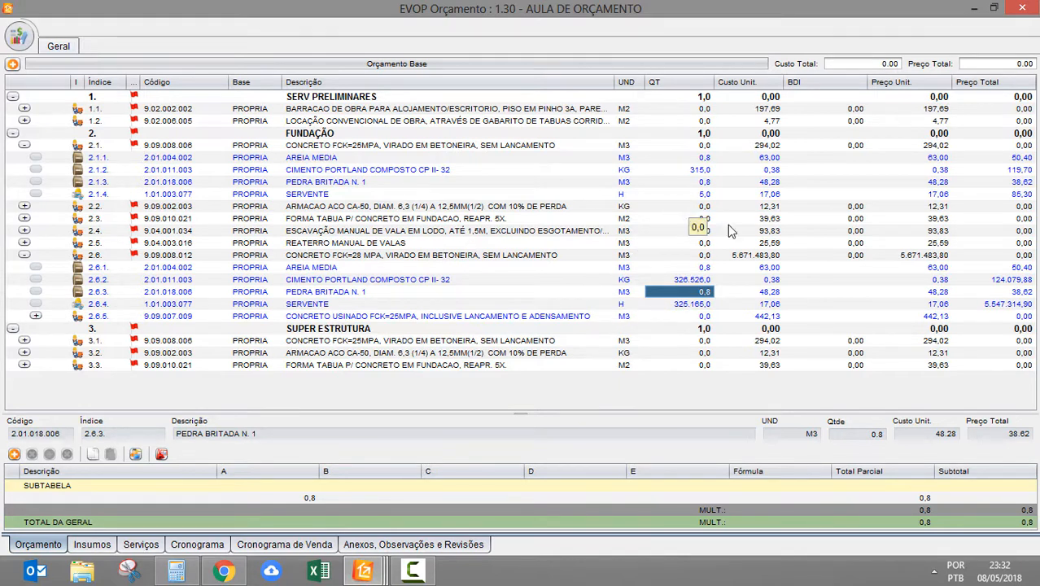
left_click(520, 258)
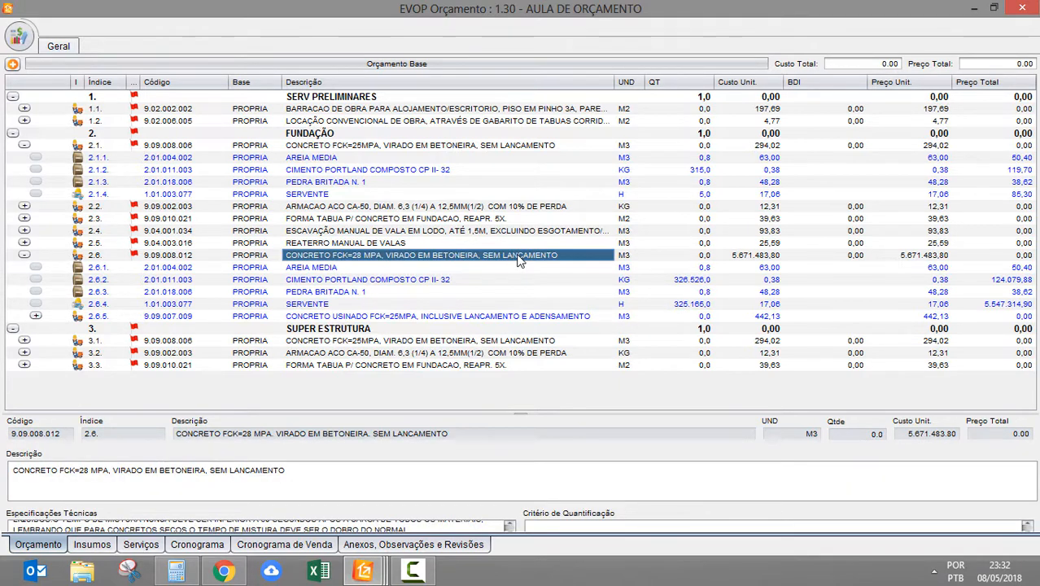
right_click(520, 258)
mouse_move(648, 410)
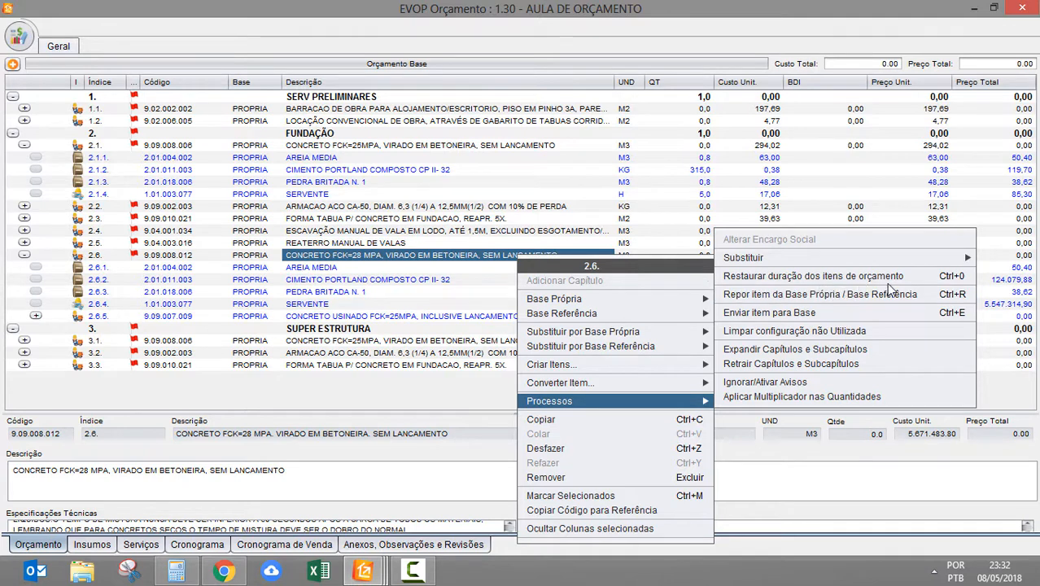
left_click(955, 299)
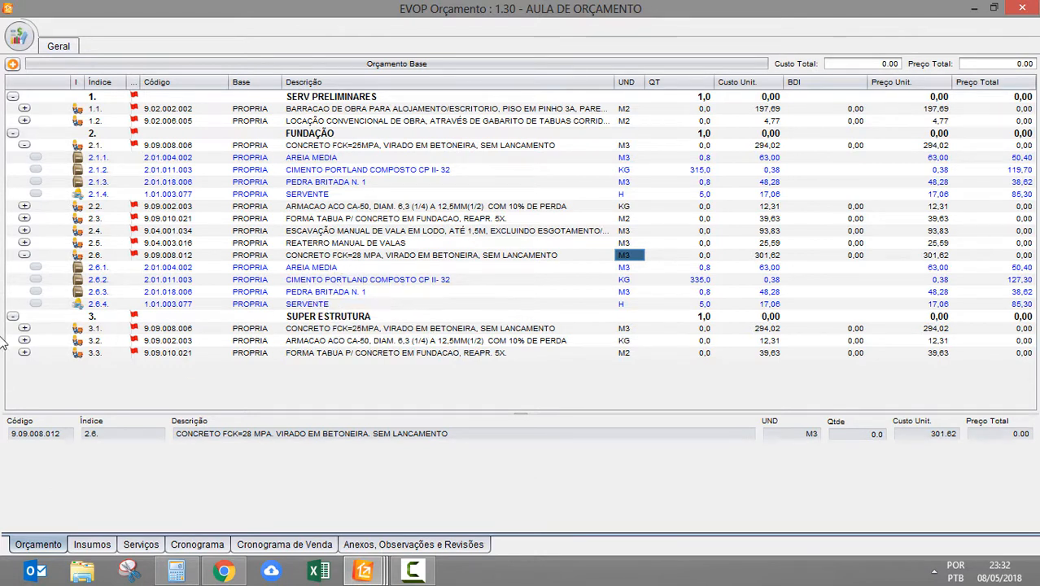
left_click(337, 260)
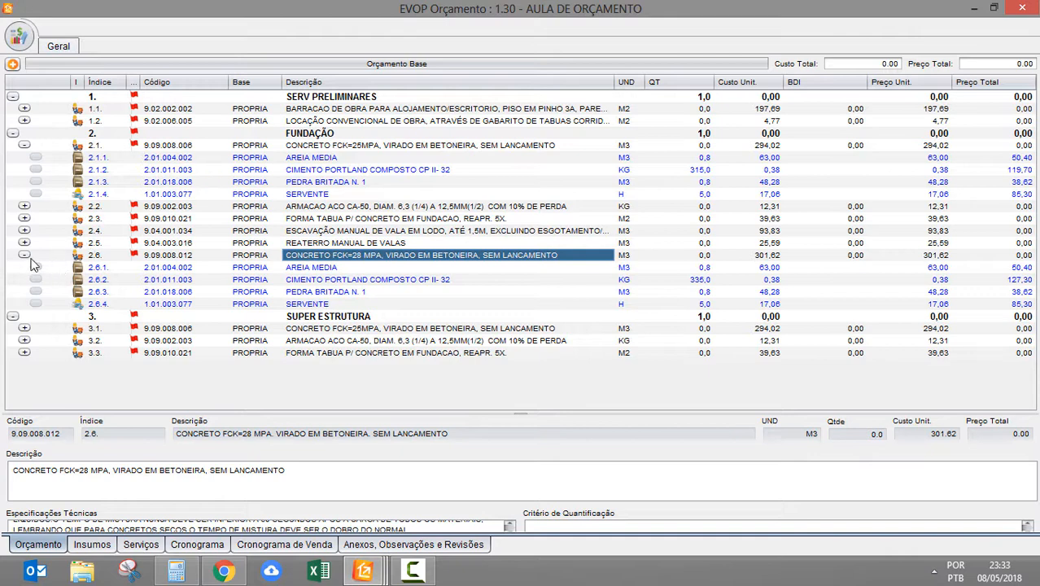
left_click(25, 256)
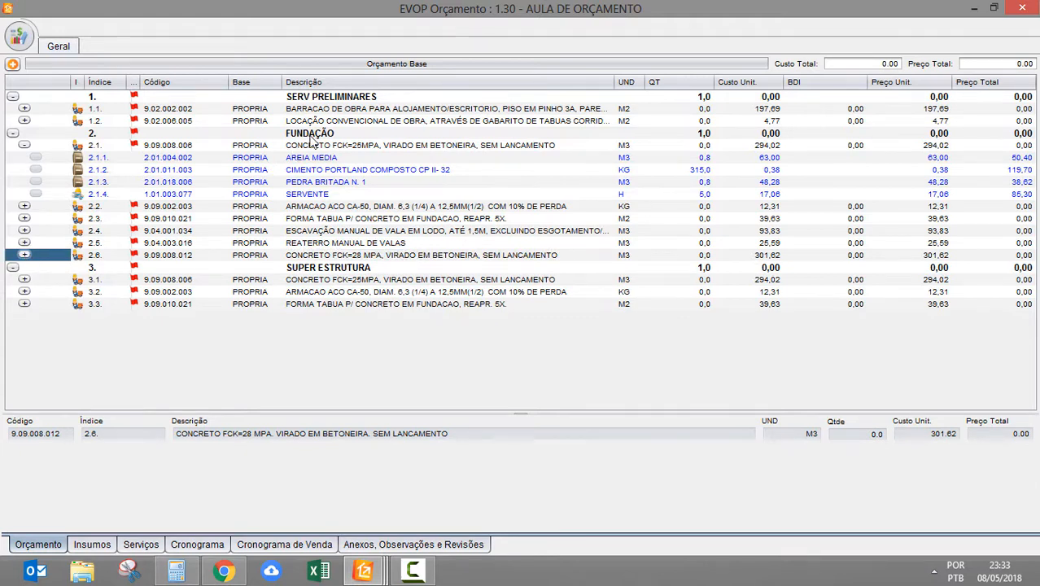
Start adding an own-base composition to the FUNDAÇÃO chapter and search by the description CONRE%28.
right_click(312, 139)
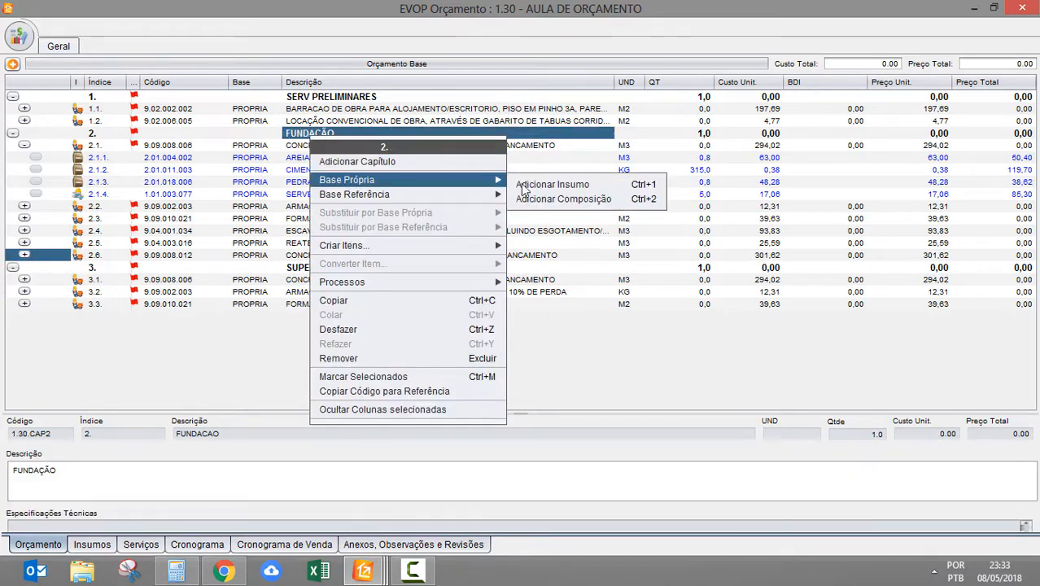
left_click(551, 199)
key("Tab")
type("CO")
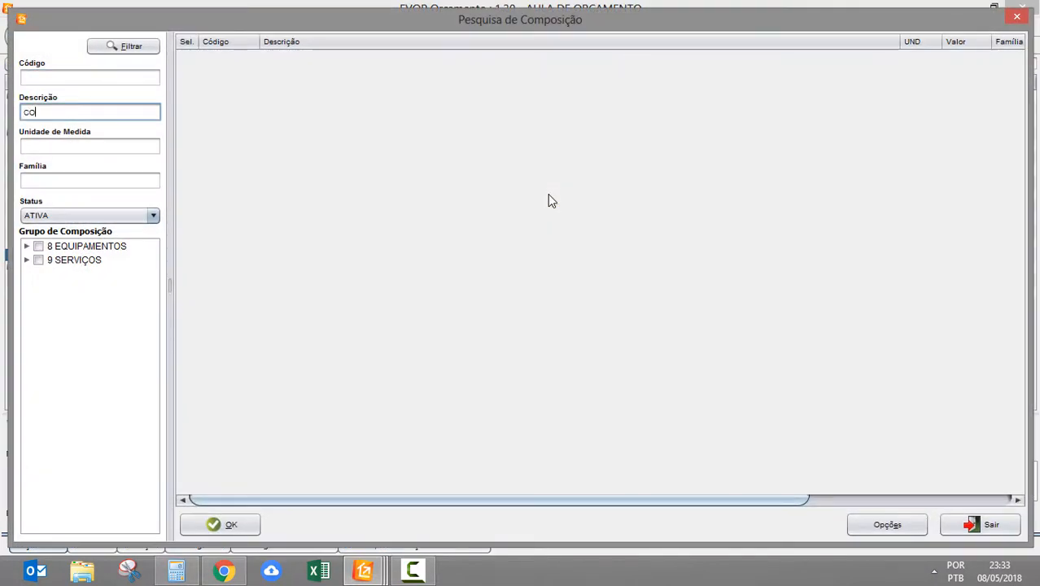
type("NRE%28")
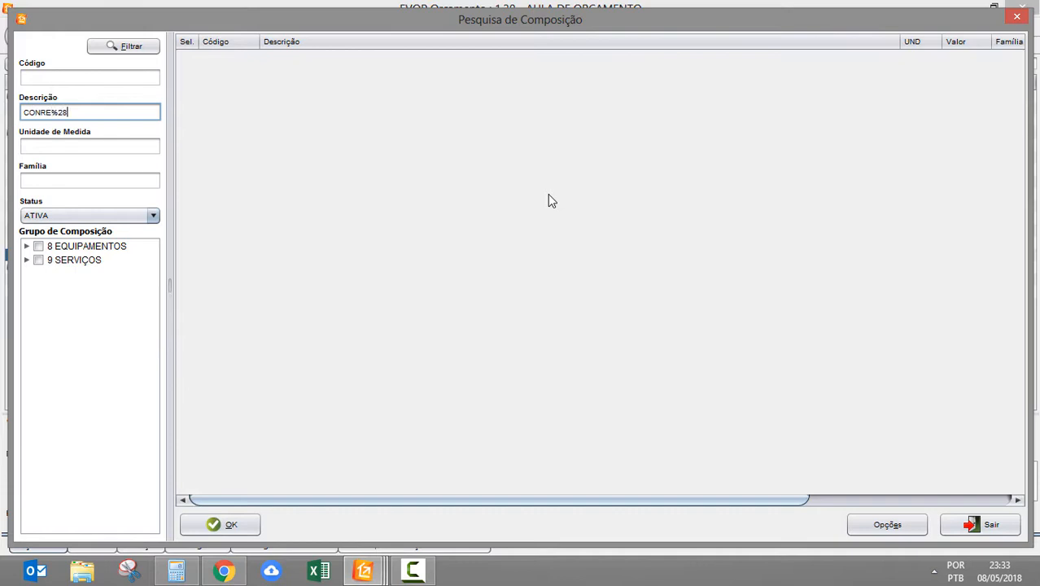
key("Return")
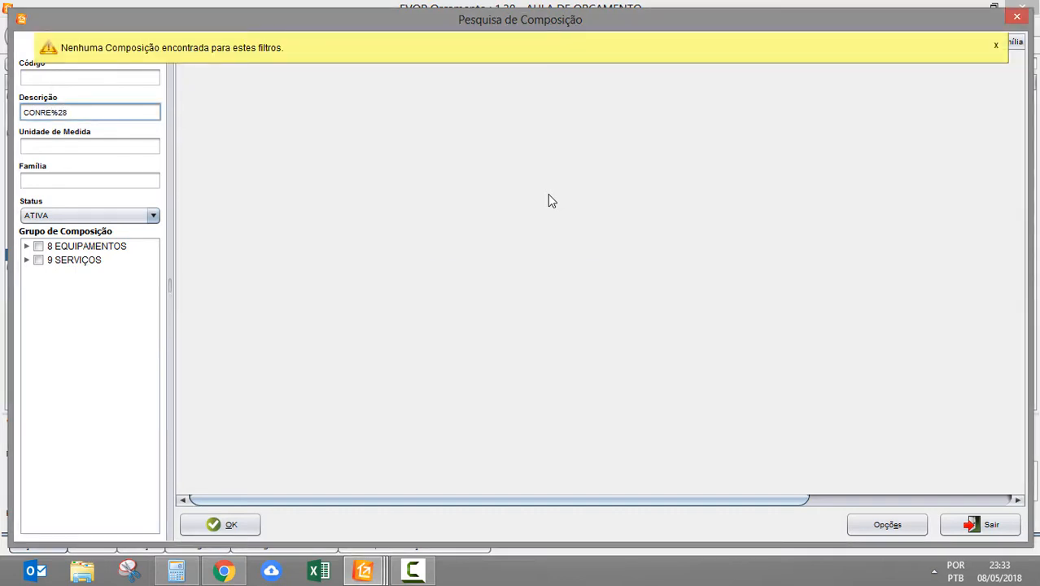
Correct the description filter to CONCRE%28 and add composition 9.09.008.012, CONCRETO FCK=28 MPA, to the FUNDAÇÃO chapter.
key("Left")
key("Left")
key("Left")
key("Left")
key("Left")
type("C")
key("Return")
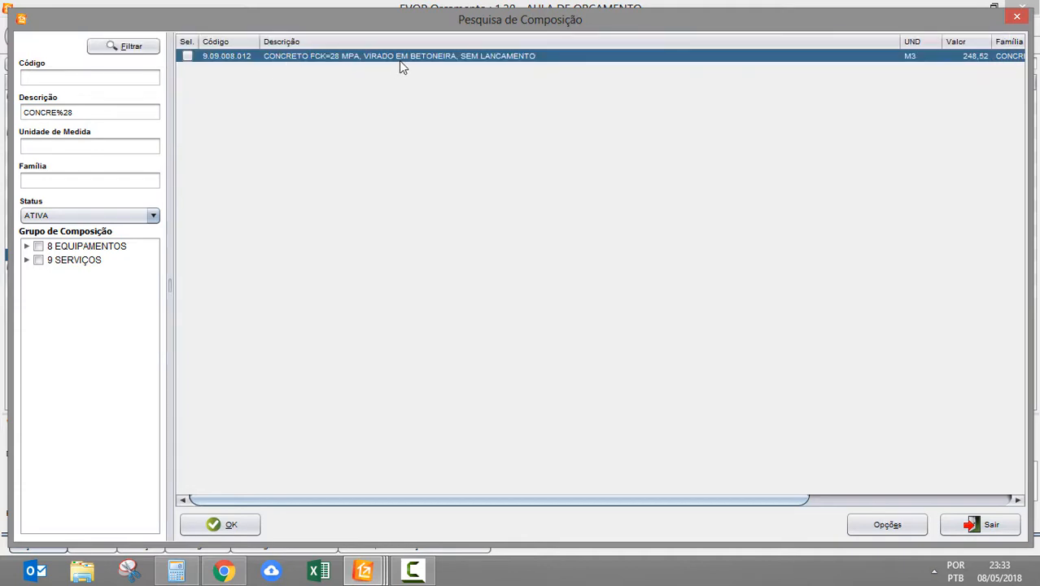
left_click(232, 524)
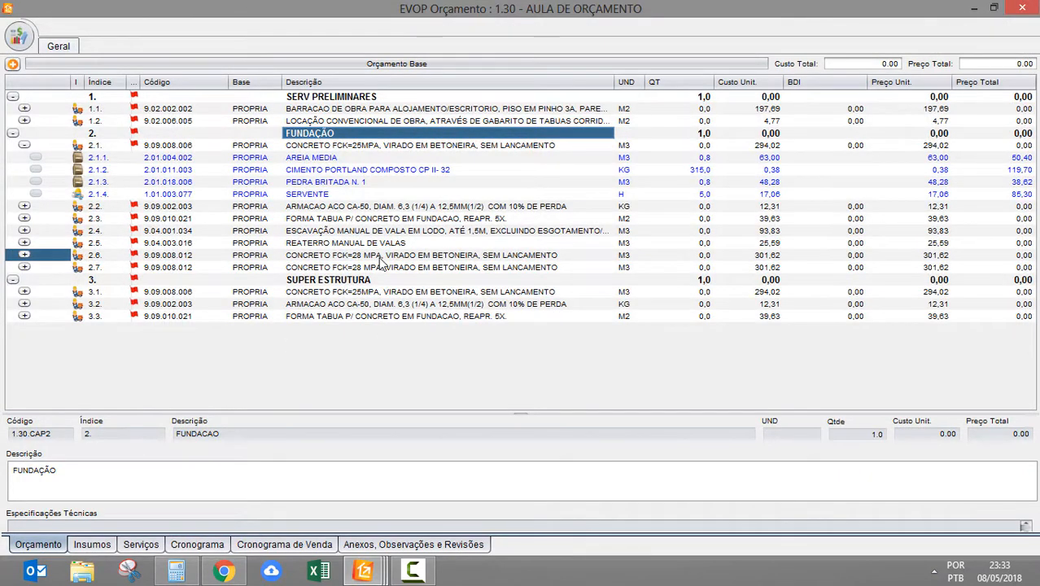
Remove the duplicate CONCRETO FCK=28 MPA item 2.7 from the FUNDAÇÃO chapter.
left_click(371, 268)
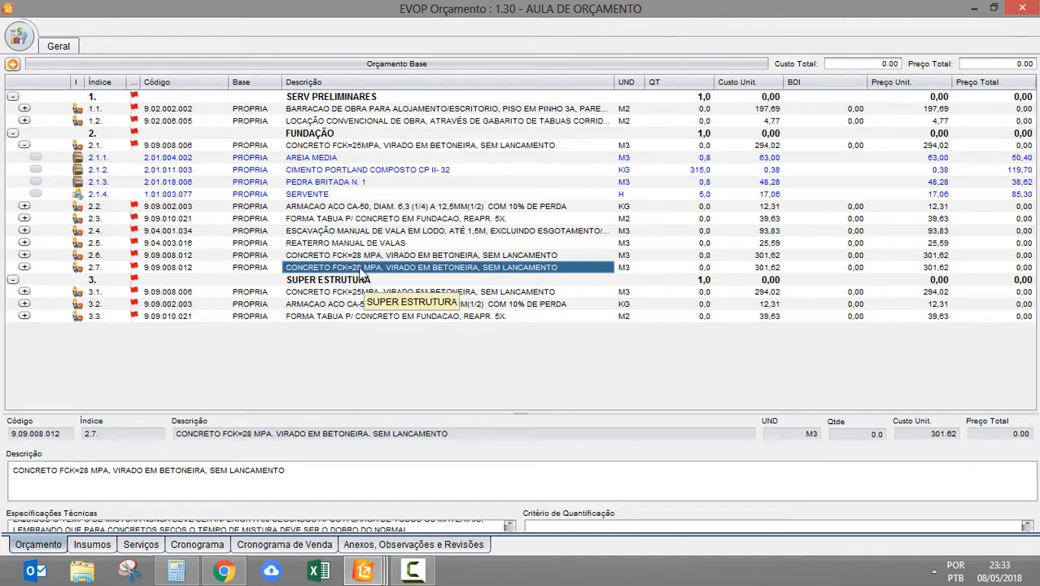
key("Delete")
left_click(368, 197)
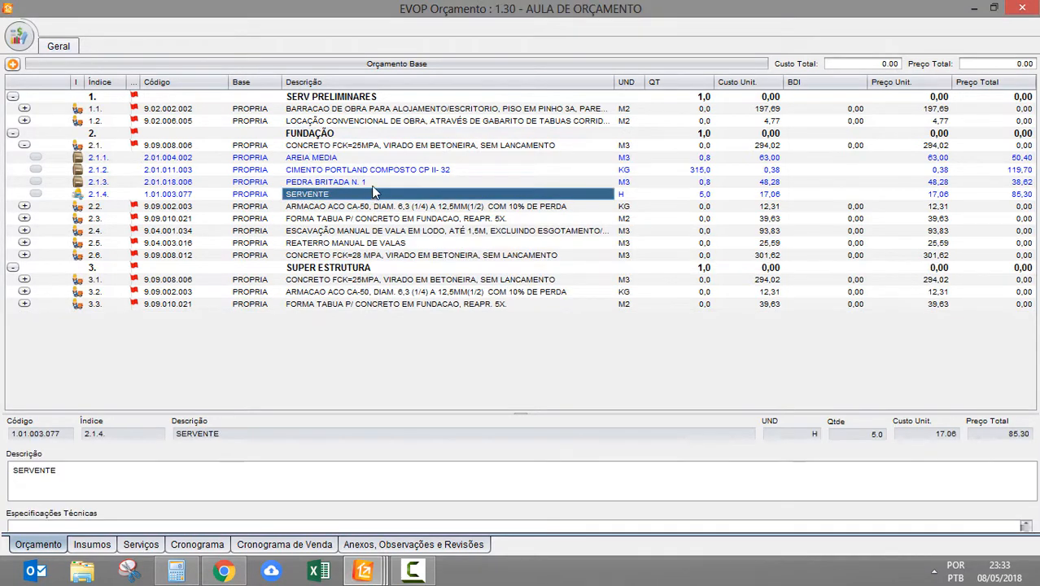
left_click(382, 184)
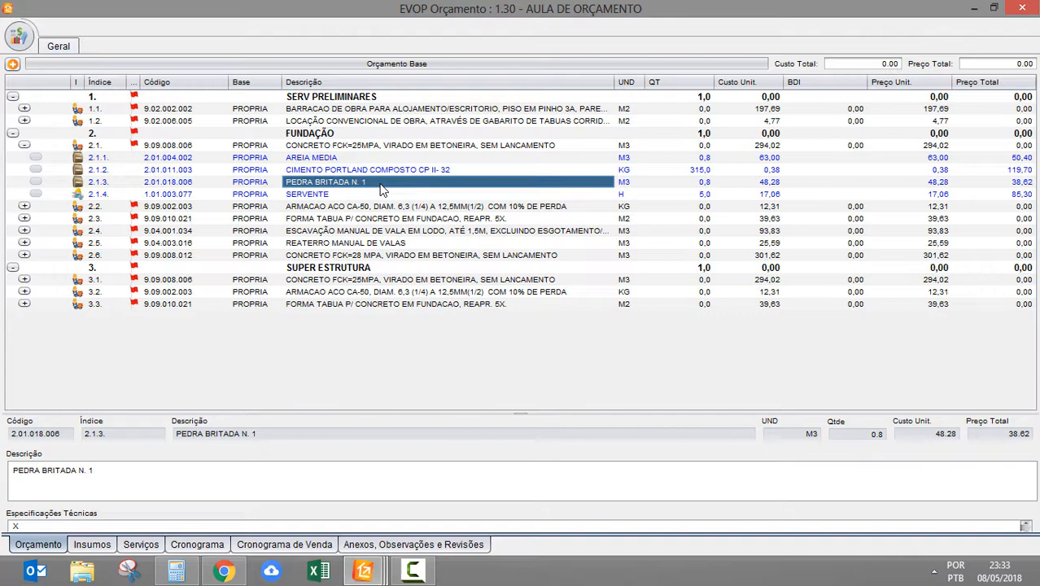
Replace component 2.1.3, PEDRA BRITADA N. 1, with own-base input 2.01.018.004, PEDRA BRITADA N 0, searching by the description PEDRA%0.
right_click(383, 189)
mouse_move(508, 261)
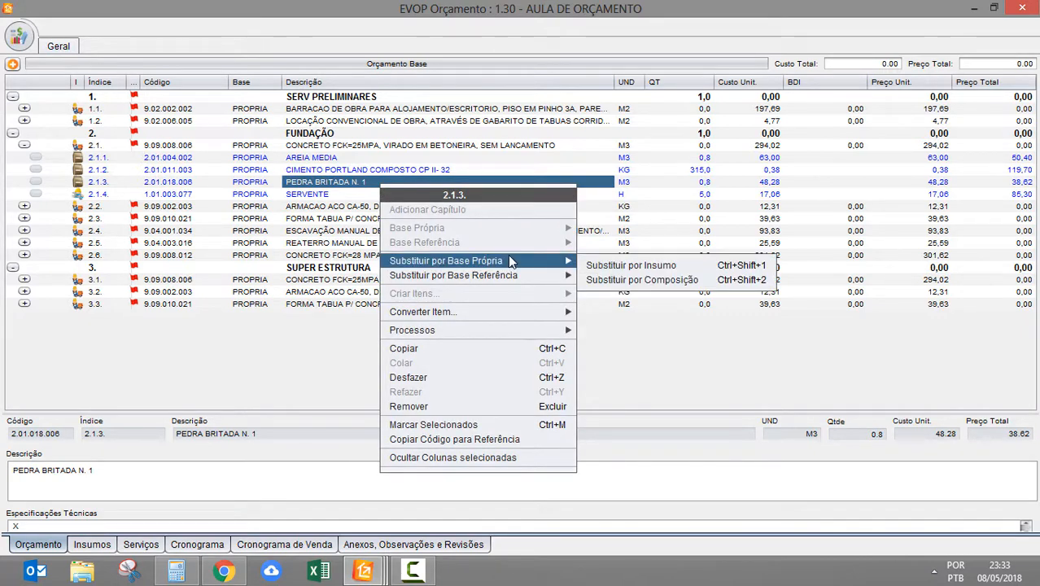
left_click(651, 270)
key("Tab")
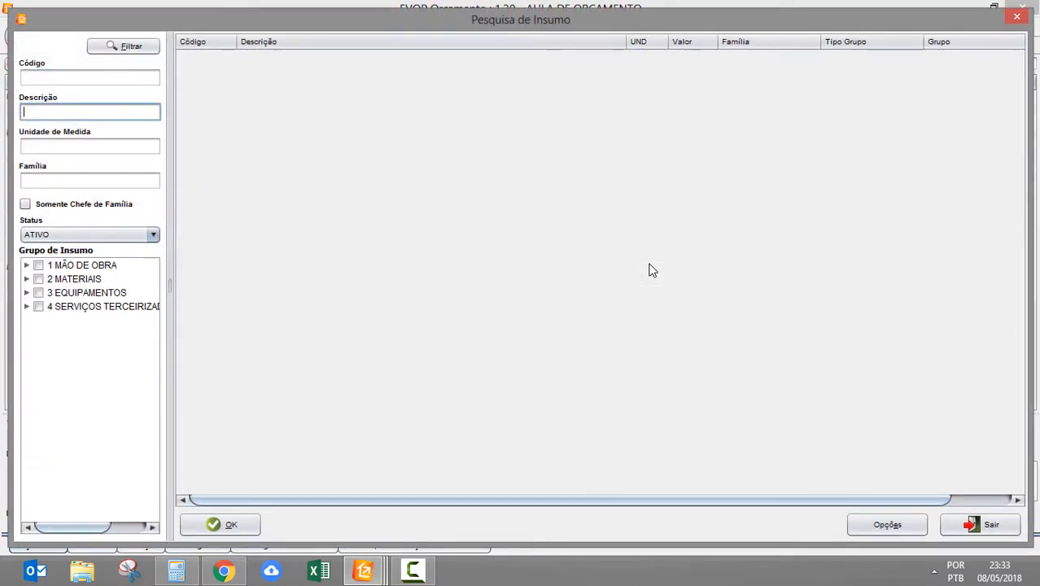
type("PEDRA%0")
key("Return")
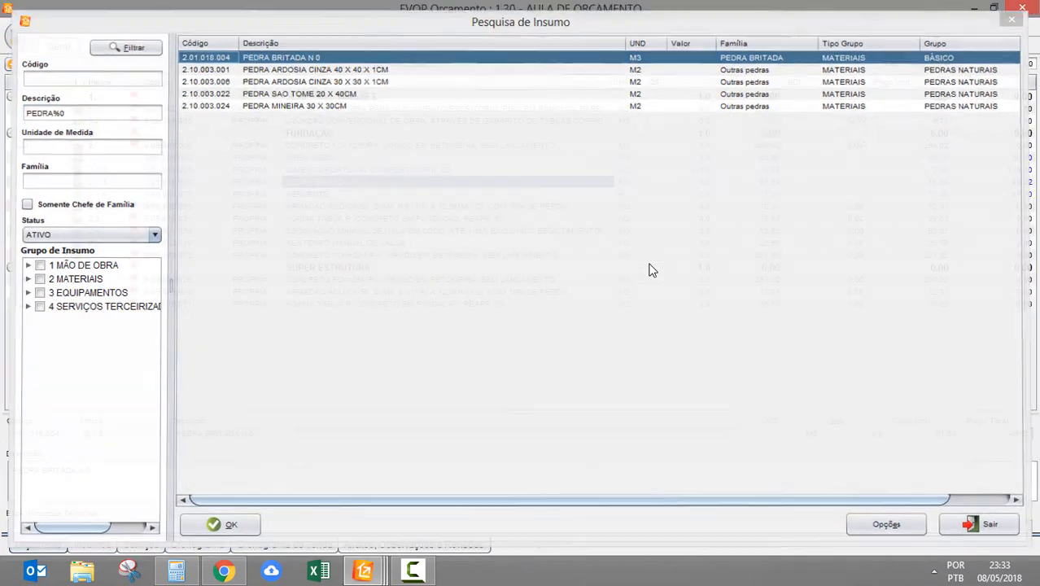
key("Return")
left_click(688, 172)
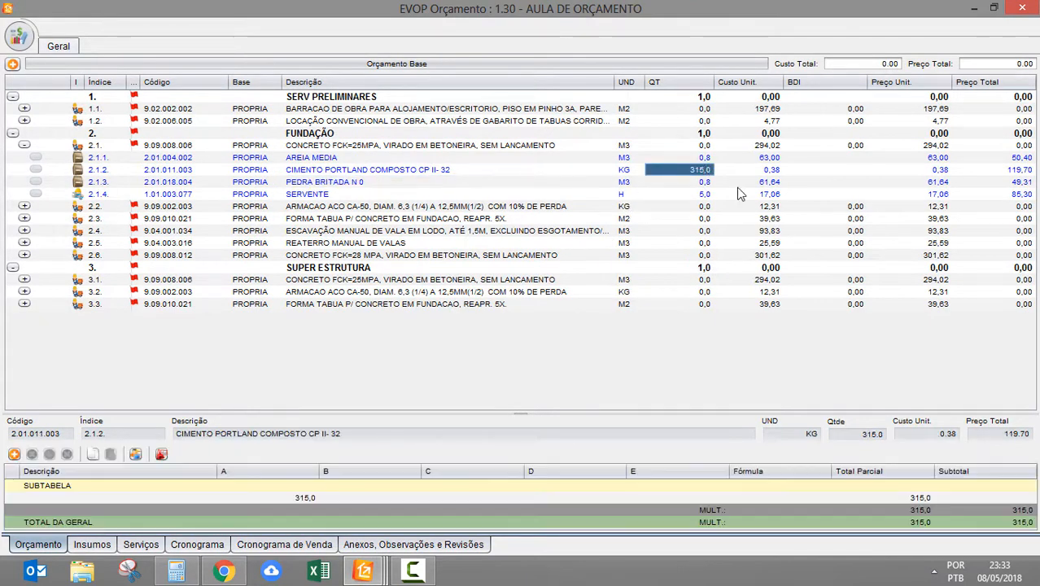
left_click(736, 184)
left_click(697, 183)
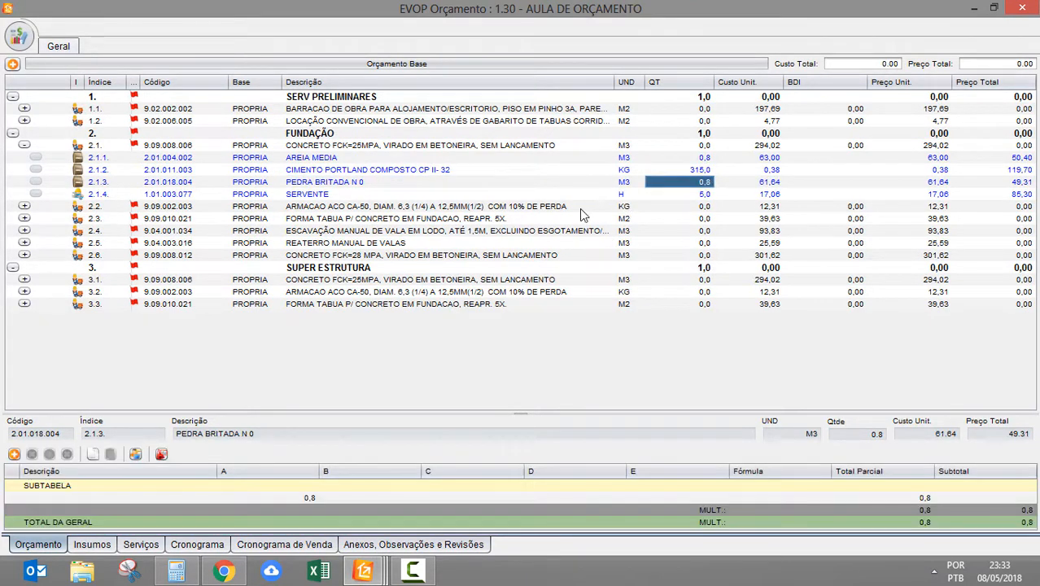
left_click(362, 184)
Change the description of item 2.1 to CONCRETO FCK=25MPA PEDRA 0, VIRADO EM BETONEIRA, SEM LANCAMENTO.
left_click(469, 150)
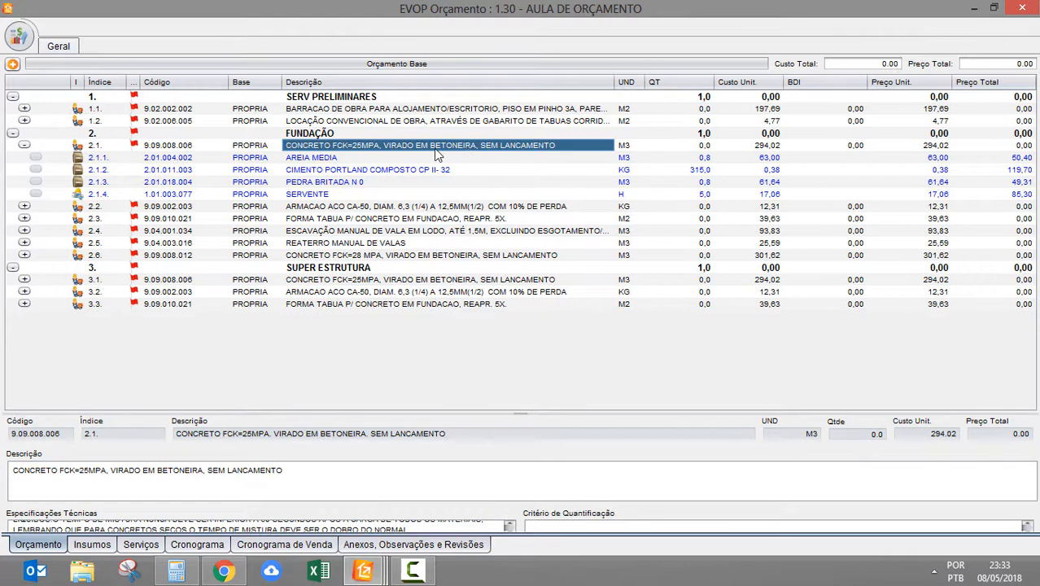
left_click(434, 148)
left_click(376, 146)
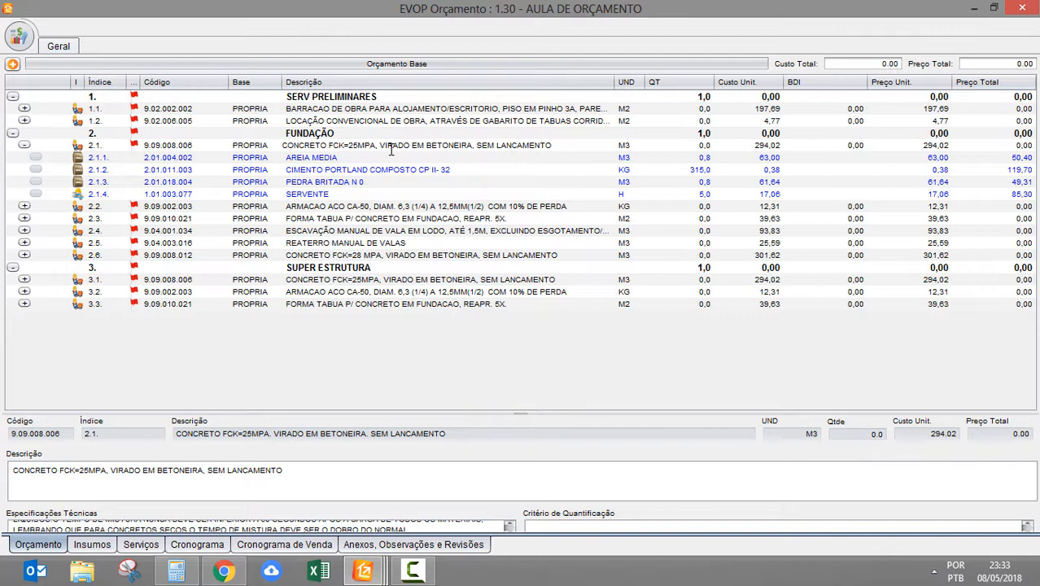
type("PEDRA")
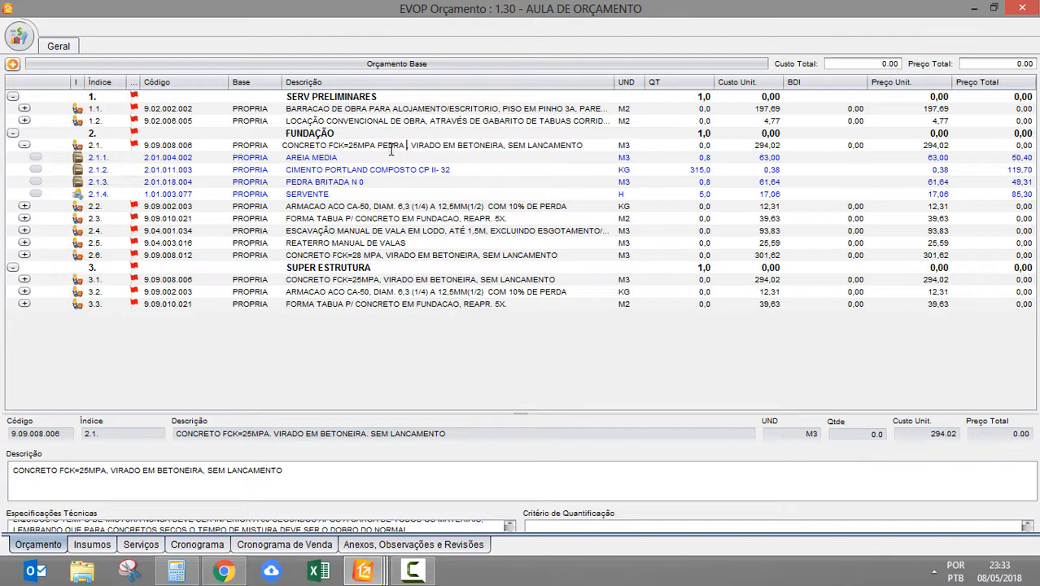
type(" 0")
key("Return")
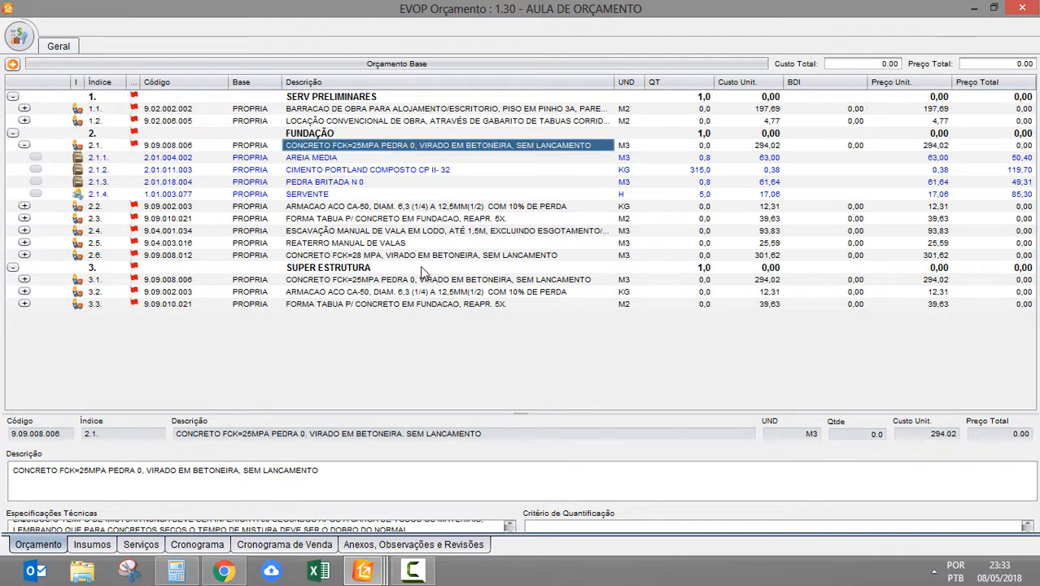
Expand item 3.1 in the SUPER ESTRUTURA chapter and check its crushed stone component.
left_click(421, 269)
left_click(25, 279)
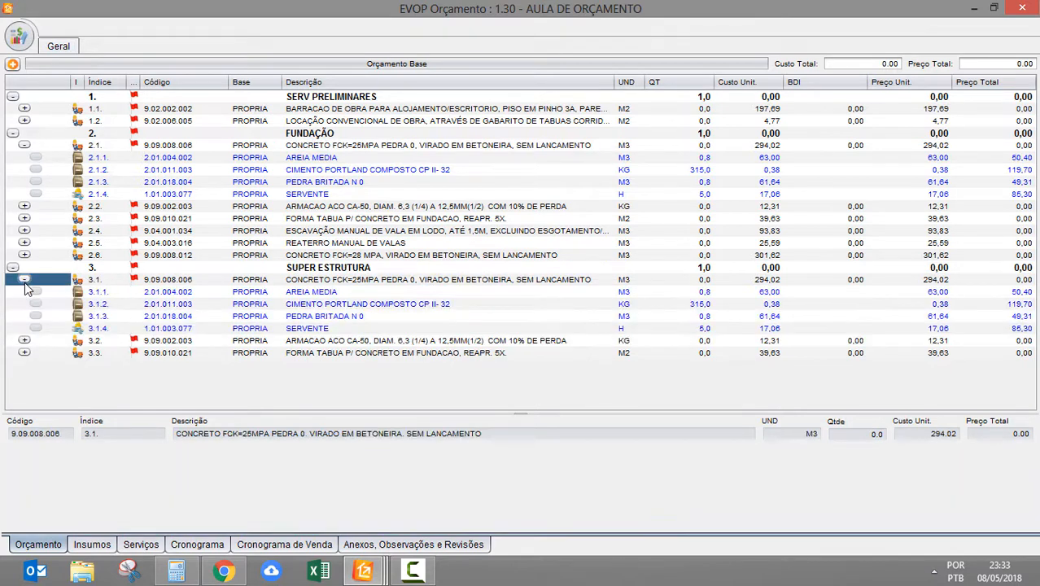
left_click(339, 317)
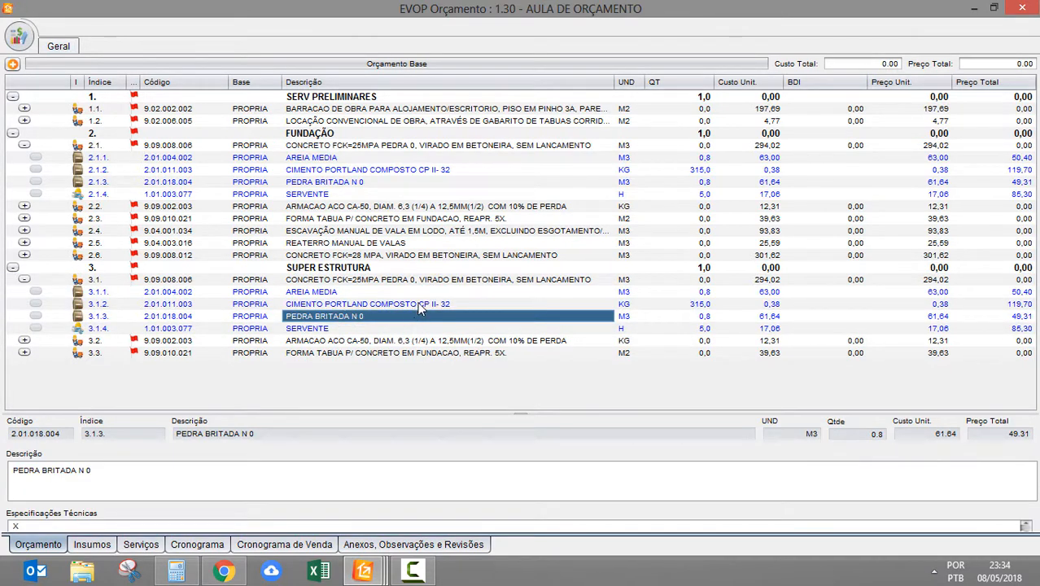
Restore item 3.1 to its registered base composition and collapse the component lists of items 2.1 and 3.1.
left_click(438, 281)
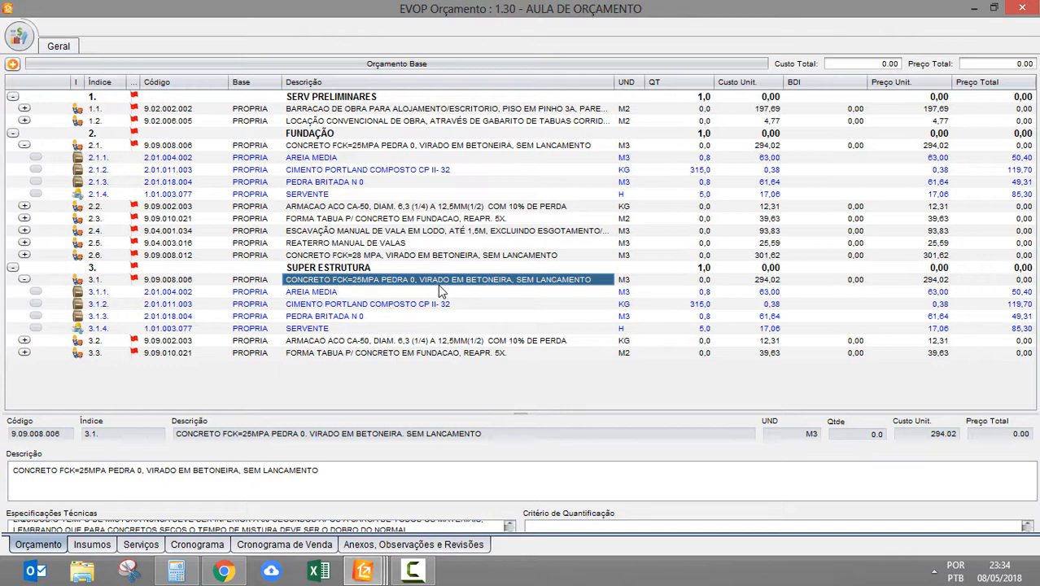
key("F5")
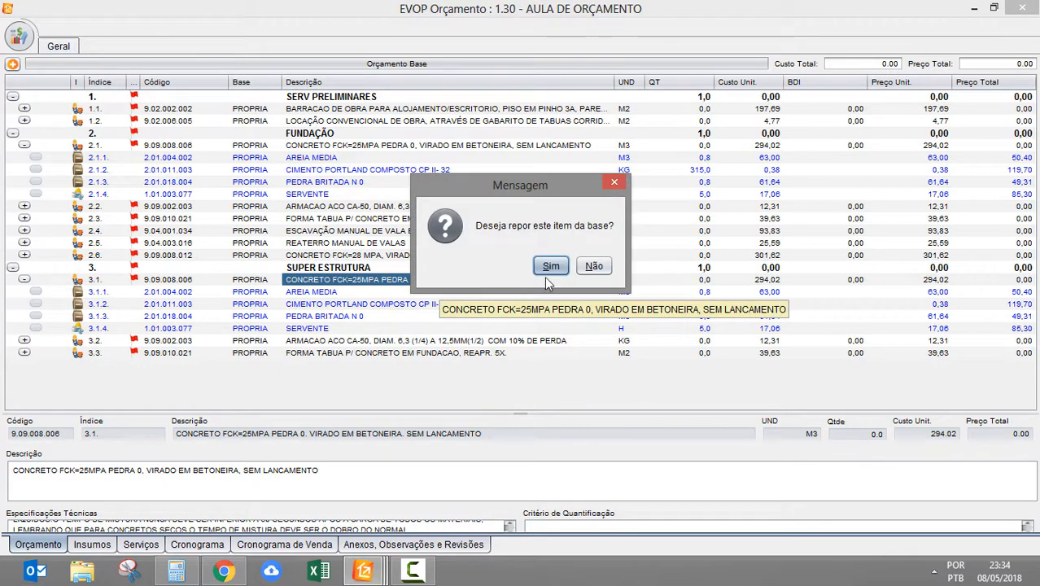
left_click(552, 266)
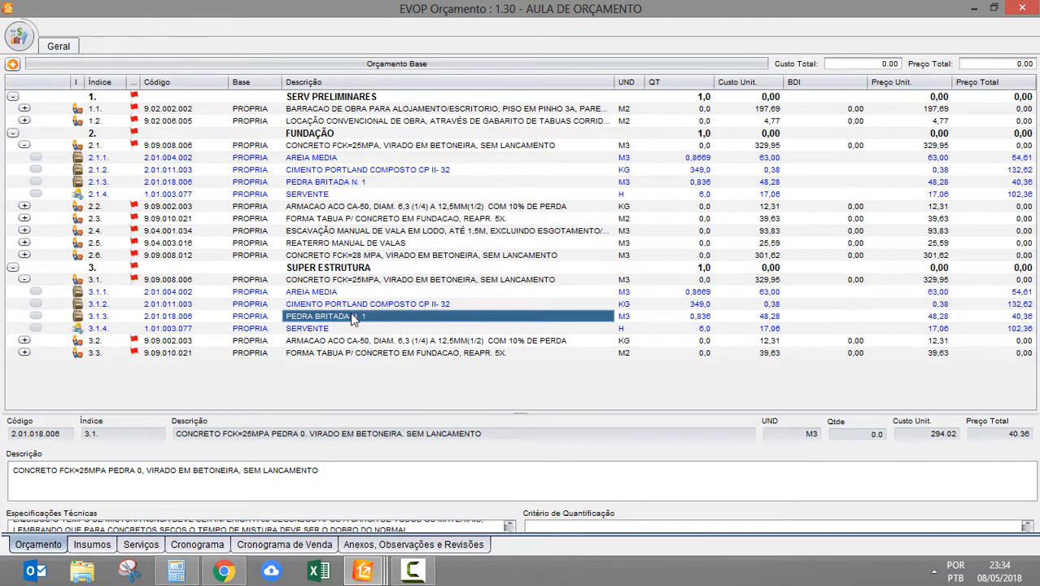
left_click(391, 317)
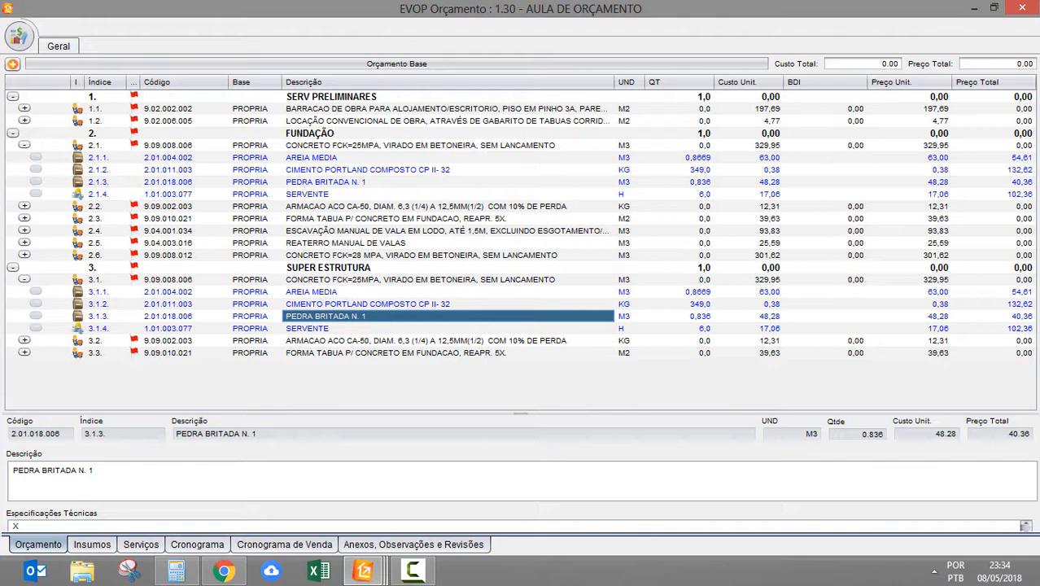
left_click(24, 146)
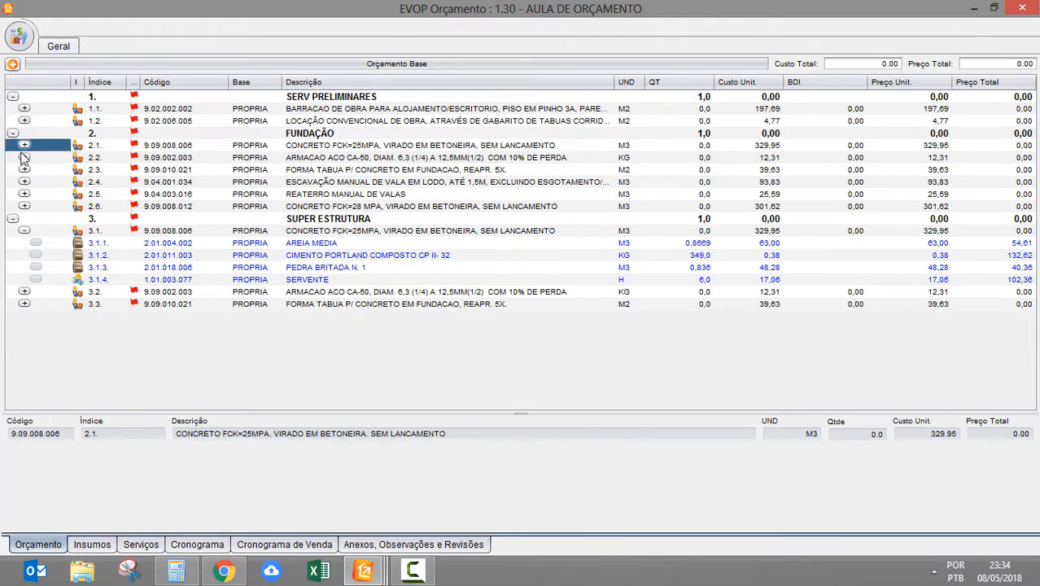
left_click(25, 231)
left_click(17, 40)
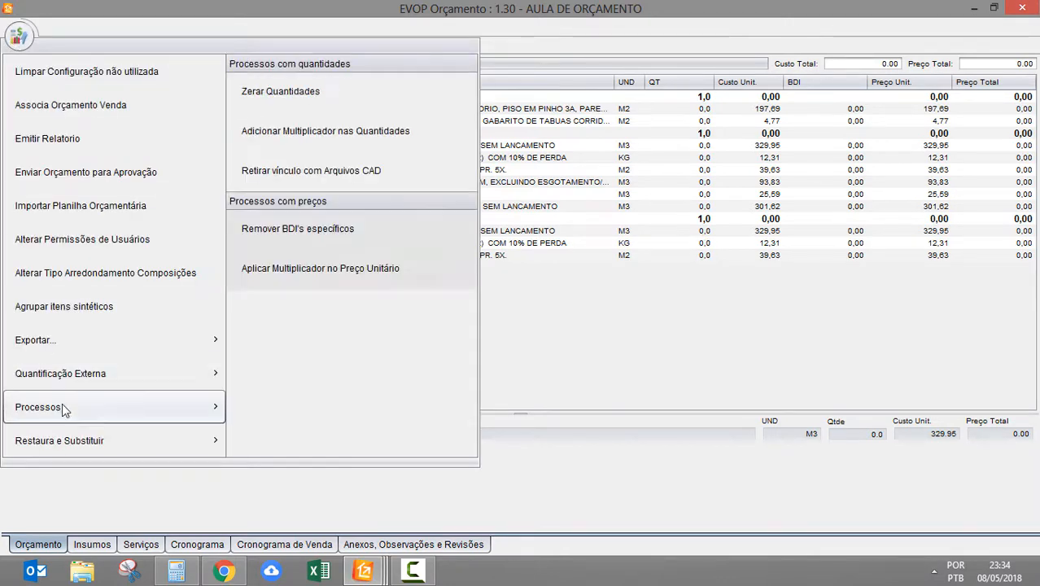
mouse_move(144, 448)
mouse_move(215, 411)
mouse_move(188, 441)
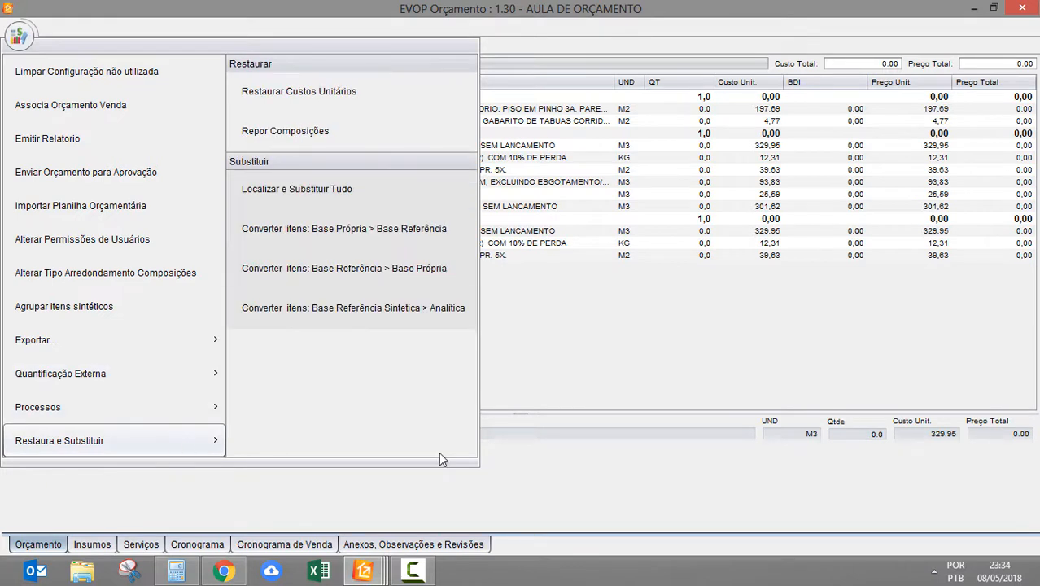
left_click(628, 182)
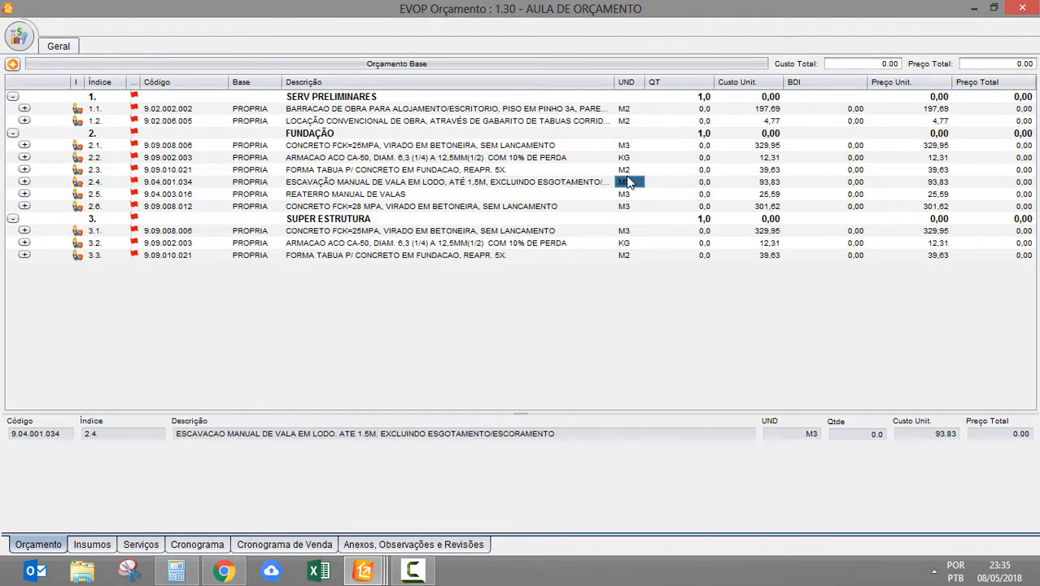
left_click(593, 184)
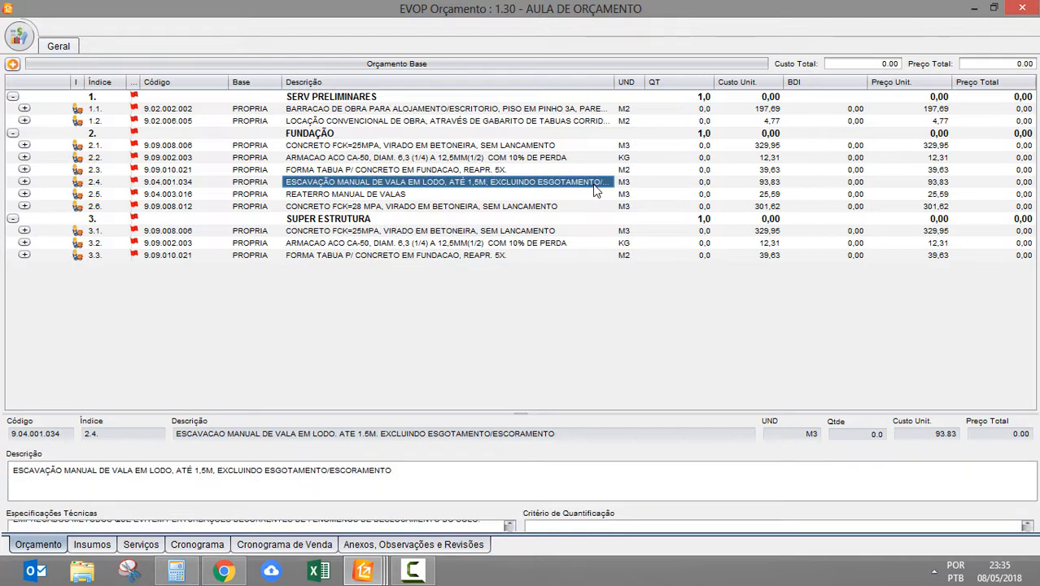